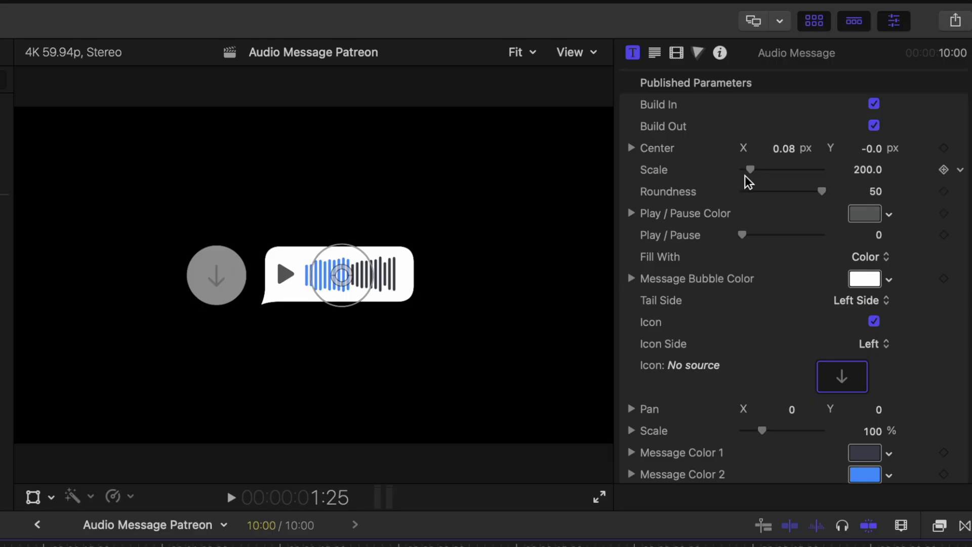
pyautogui.moveTo(748, 170); pyautogui.dragTo(754, 170)
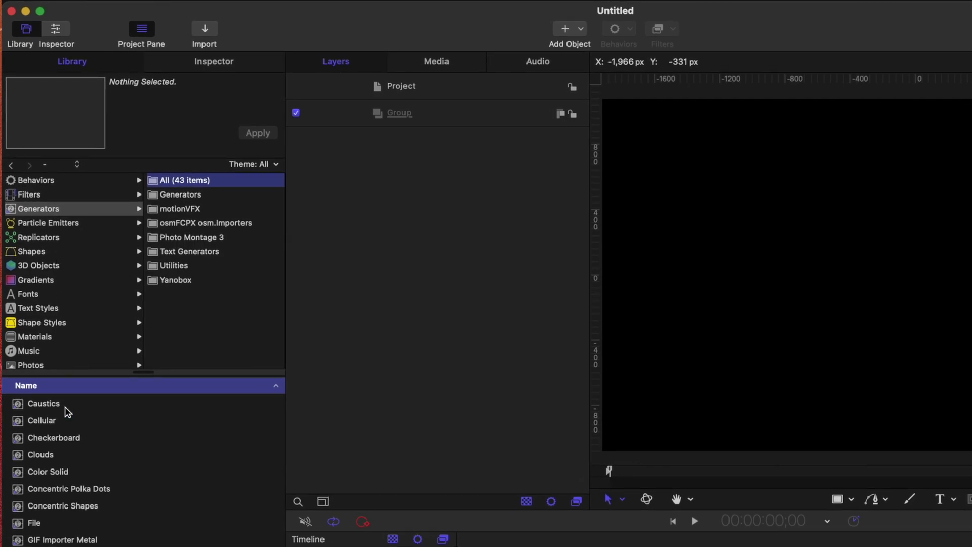
# Add a Color Solid generator to the group and rename it Background
pyautogui.moveTo(58, 468); pyautogui.dragTo(409, 123)
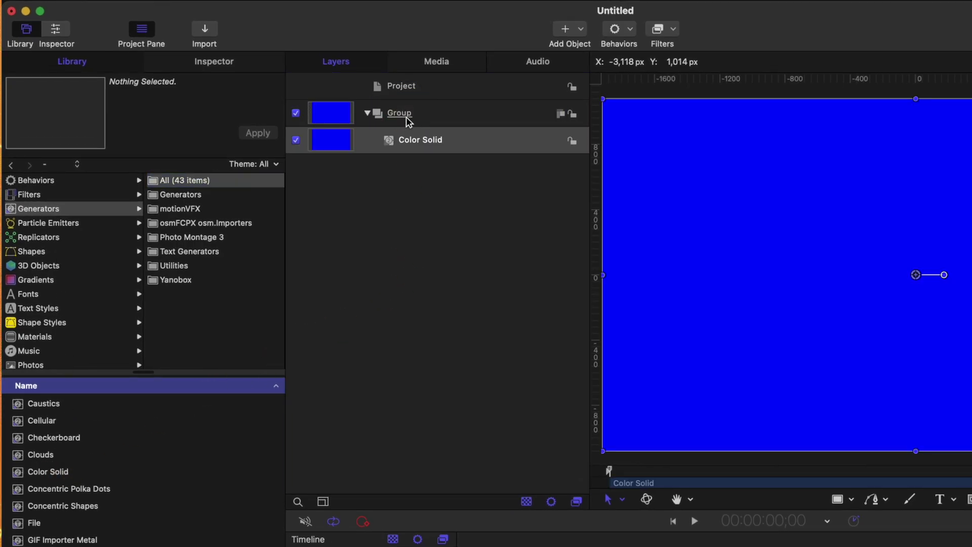
pyautogui.doubleClick(429, 141)
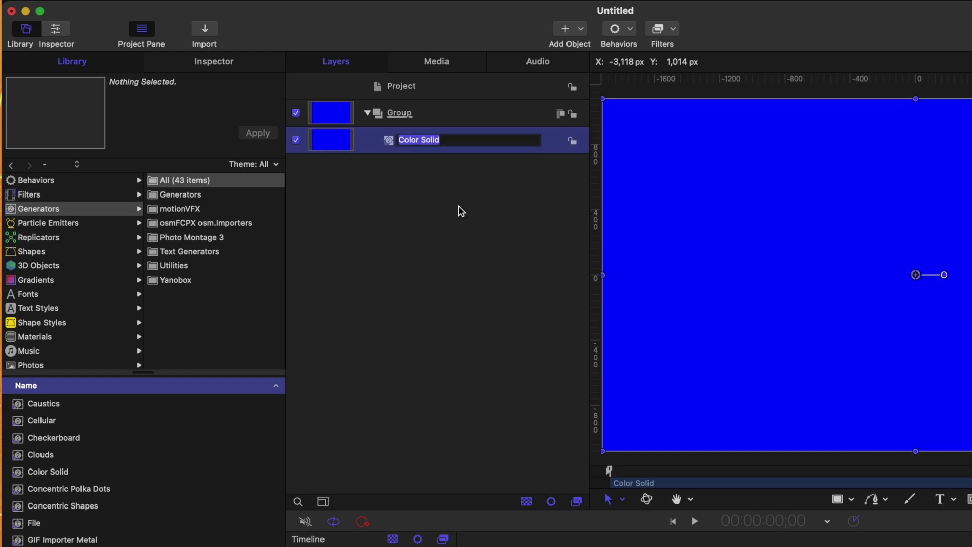
pyautogui.write('Background')
pyautogui.press('Return')
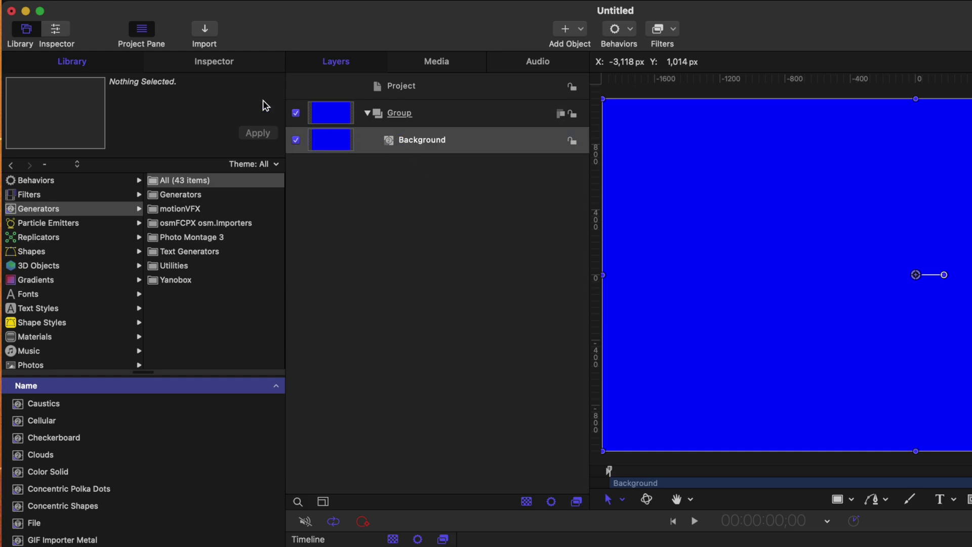
# Change the Background generator's color to a light gray
pyautogui.click(230, 65)
pyautogui.click(197, 262)
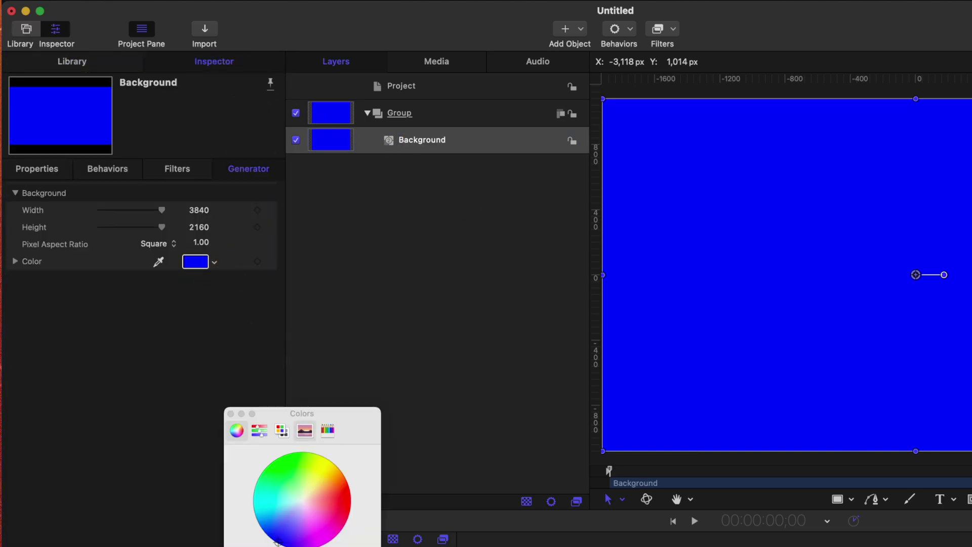
pyautogui.click(301, 500)
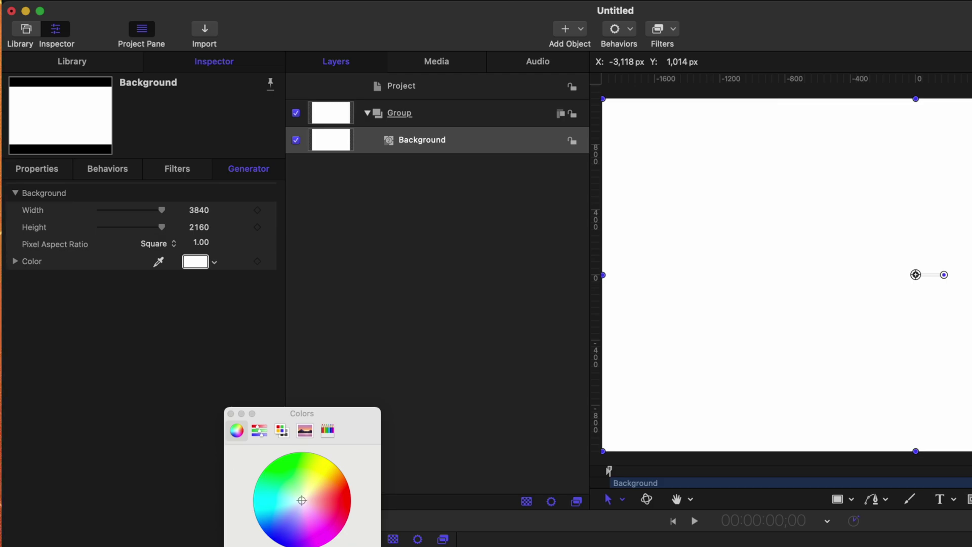
pyautogui.moveTo(375, 546); pyautogui.dragTo(354, 546)
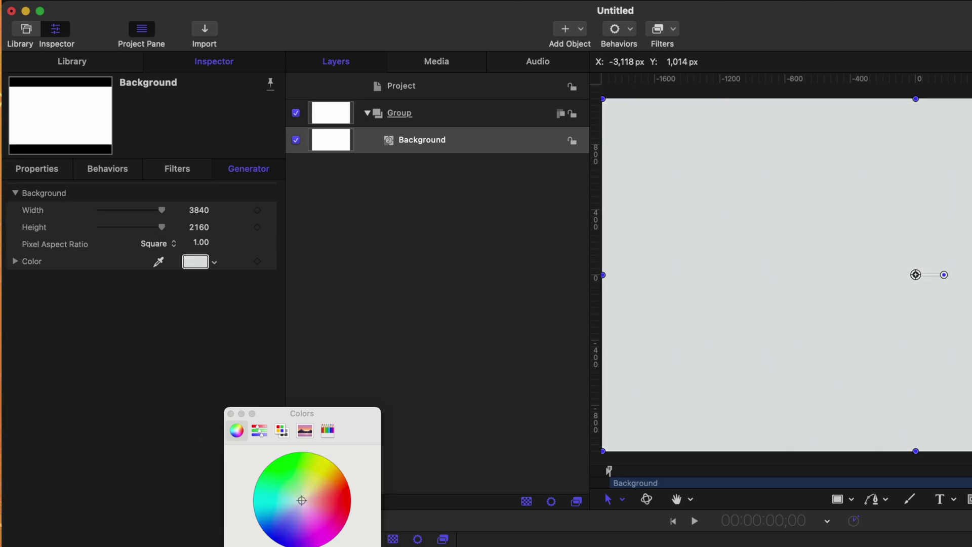
pyautogui.click(231, 414)
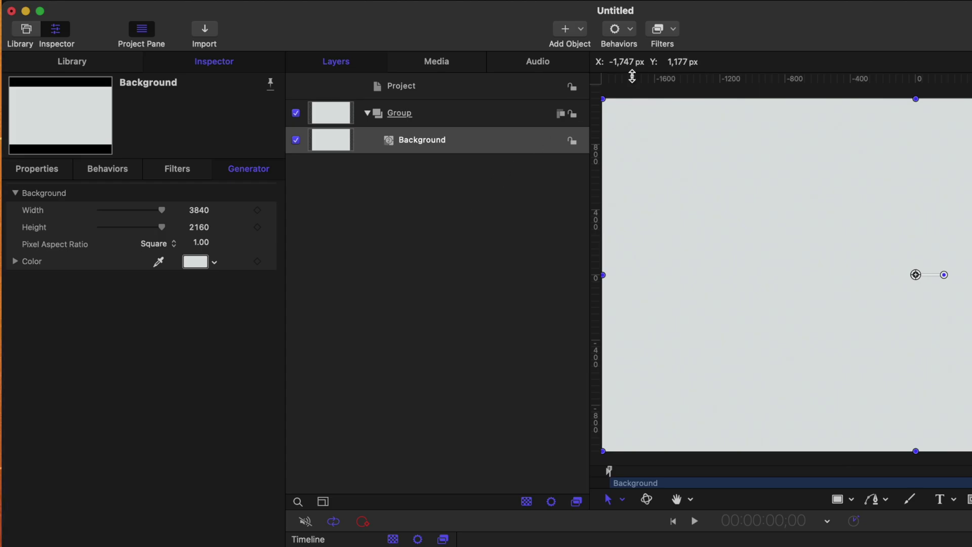
# Apply the Add Noise stylize filter to Background with monochrome Pink Noise, Autoanimate off and Mix at about 49%
pyautogui.click(661, 31)
pyautogui.moveTo(736, 336)
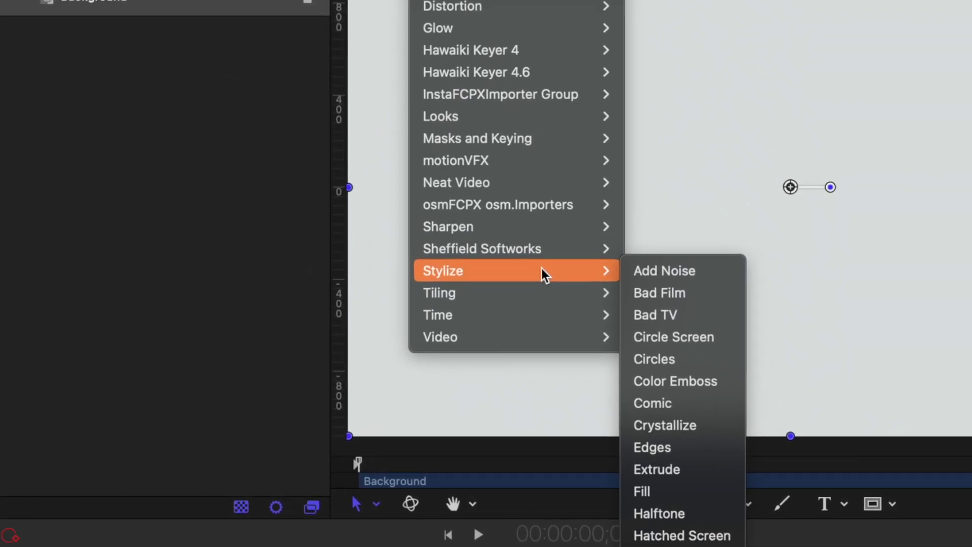
pyautogui.click(614, 258)
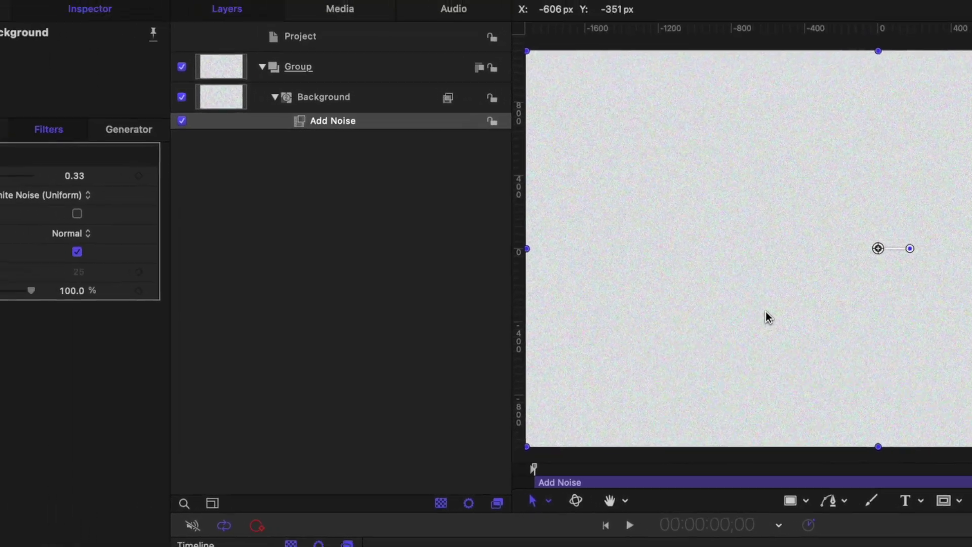
pyautogui.click(147, 228)
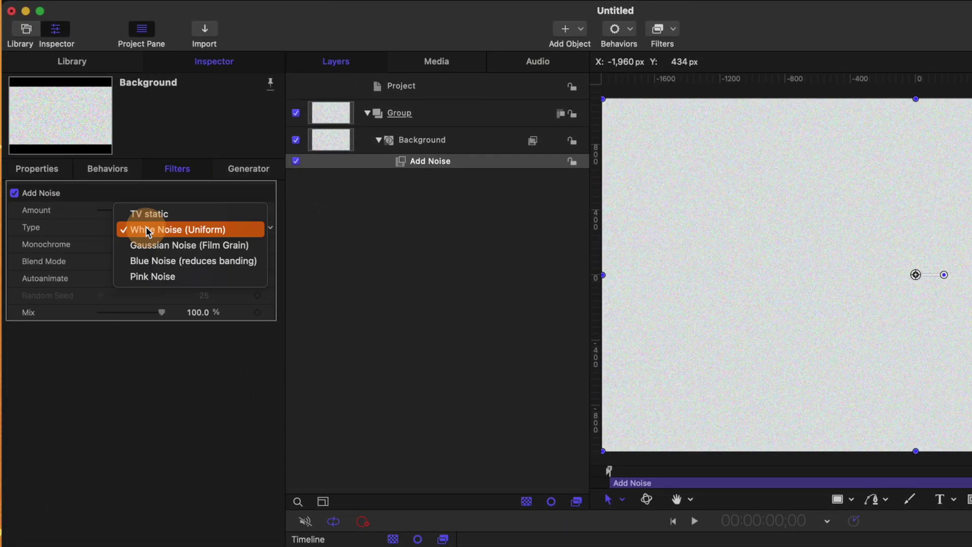
pyautogui.click(160, 271)
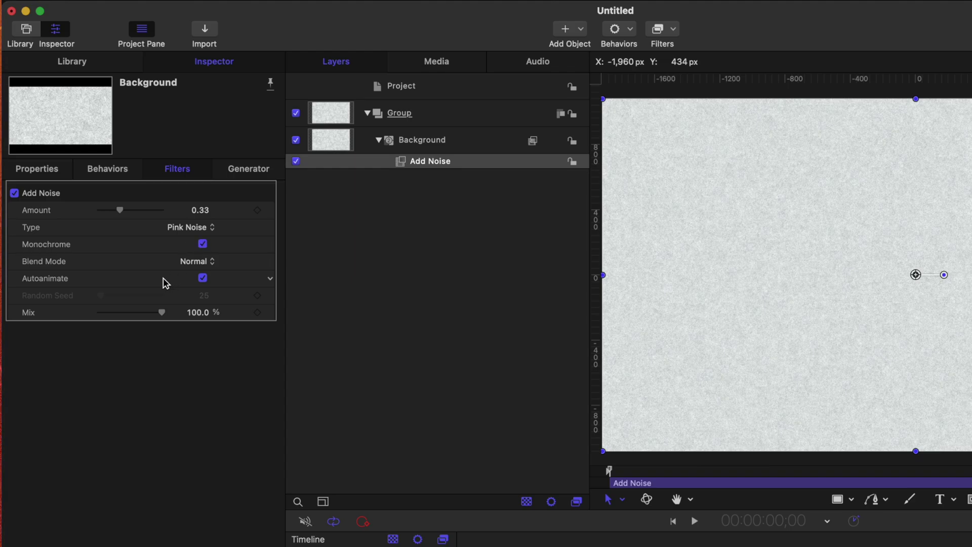
pyautogui.click(203, 279)
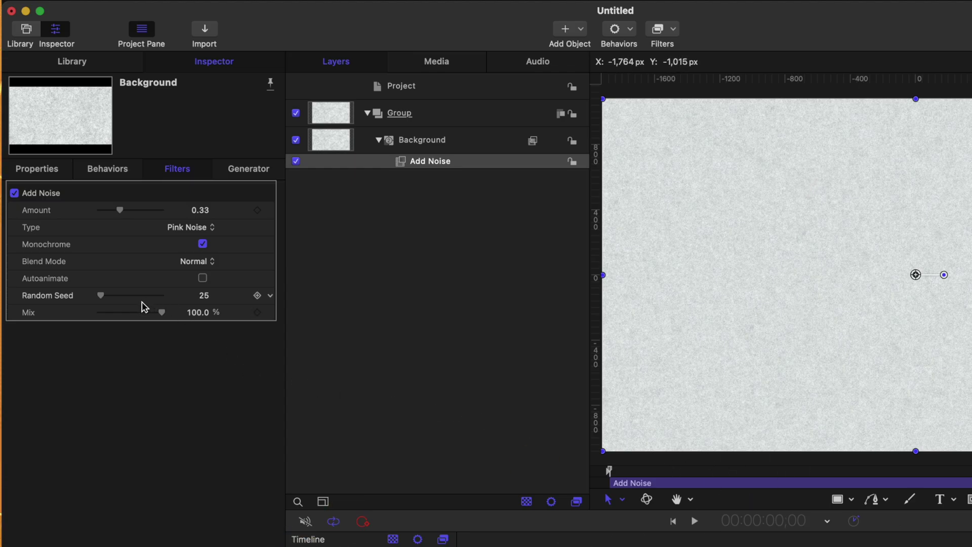
pyautogui.moveTo(128, 316); pyautogui.dragTo(131, 317)
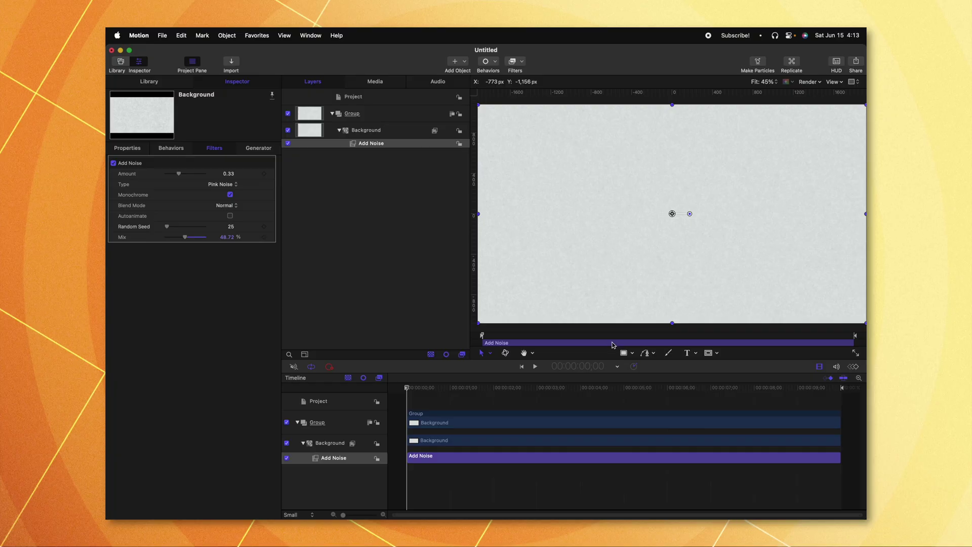
# Draw a horizontal rectangle about 997 px wide on the canvas and reset its position to center it
pyautogui.click(624, 354)
pyautogui.moveTo(617, 186)
pyautogui.mouseDown()
pyautogui.moveTo(666, 191)
pyautogui.moveTo(717, 219)
pyautogui.mouseUp()
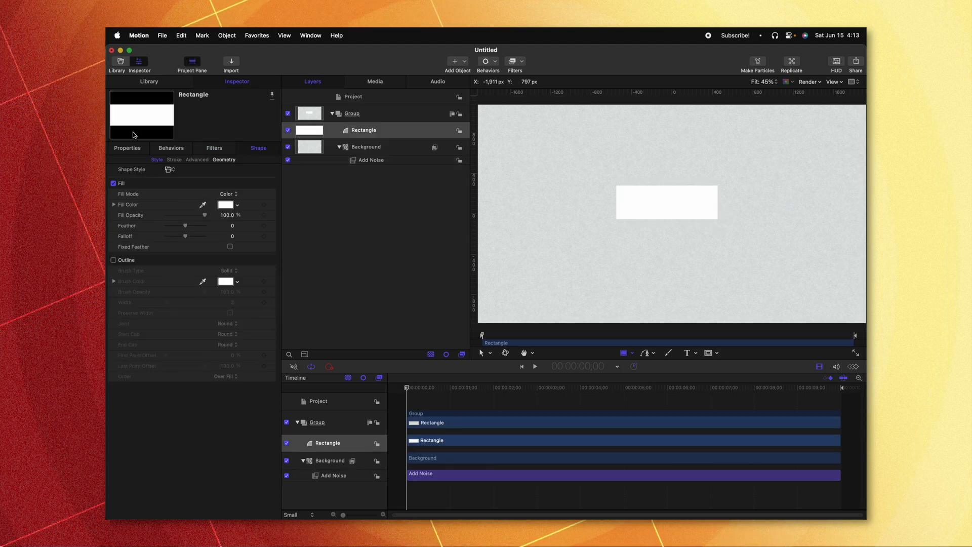
pyautogui.click(122, 150)
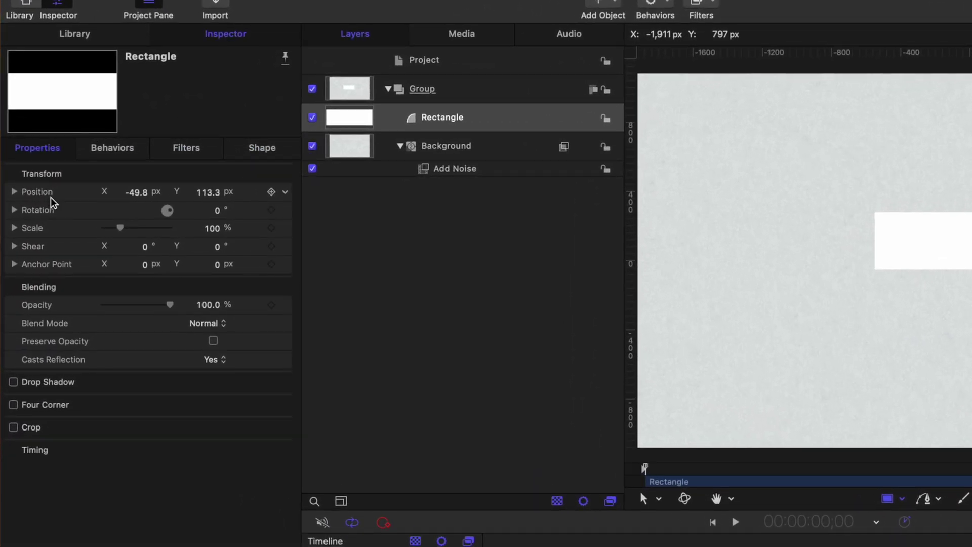
pyautogui.rightClick(59, 196)
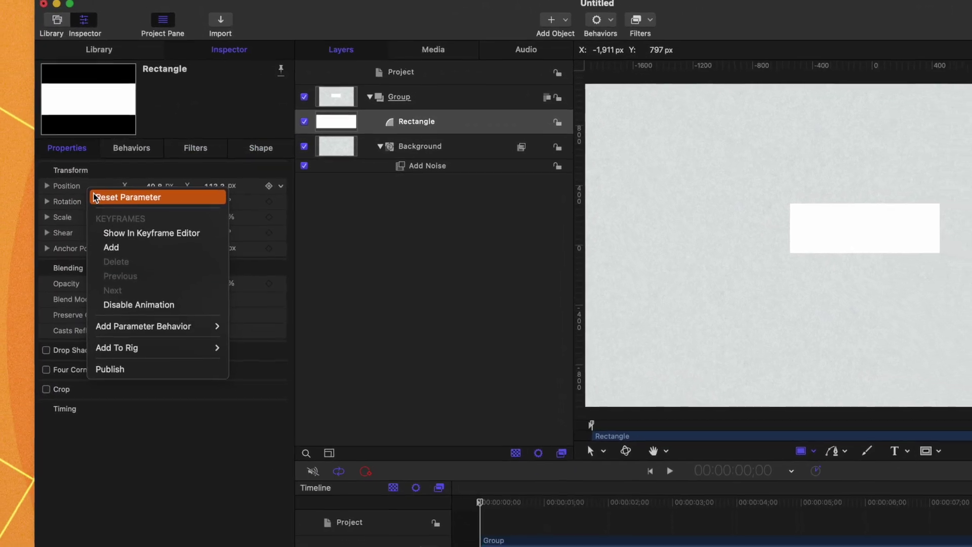
pyautogui.click(91, 204)
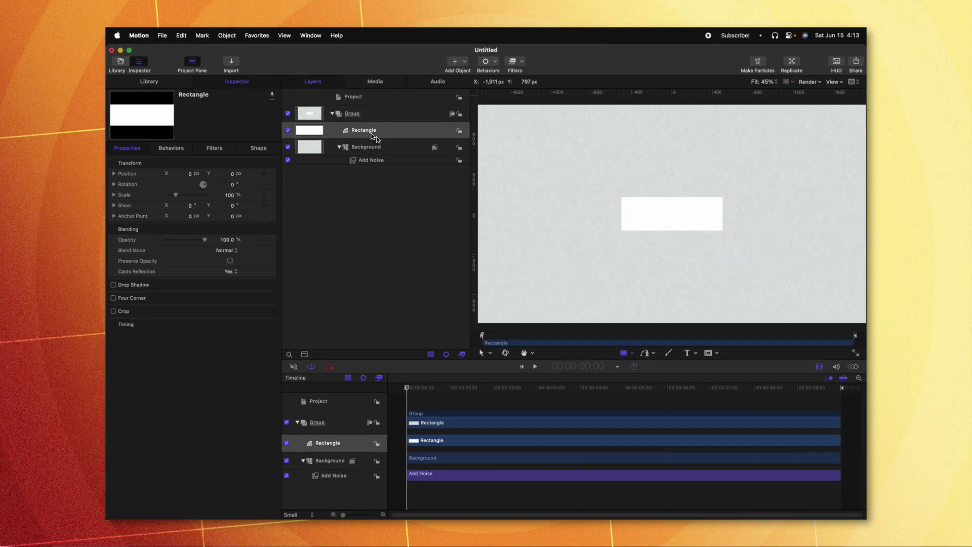
# Give the rectangle a dark gray fill and a corner Roundness of 35
pyautogui.click(268, 150)
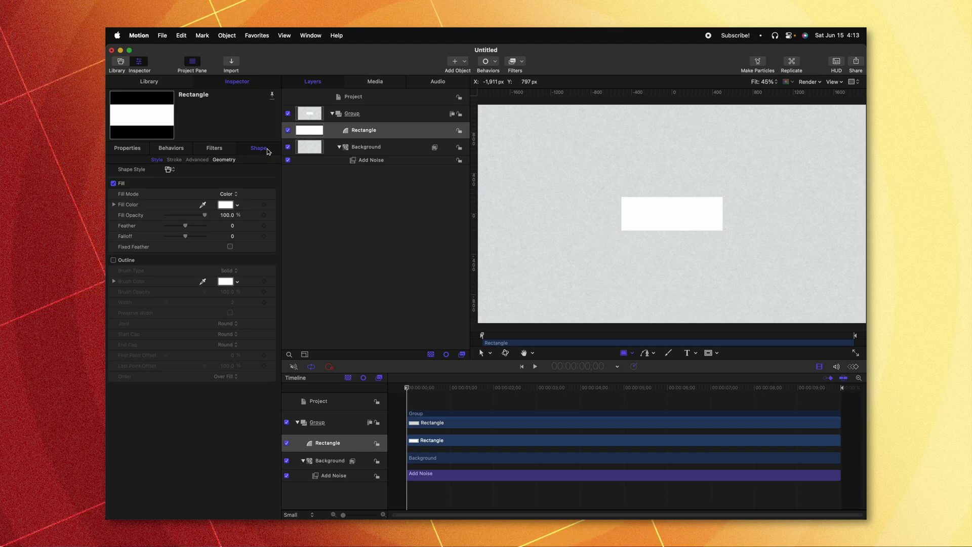
pyautogui.click(225, 204)
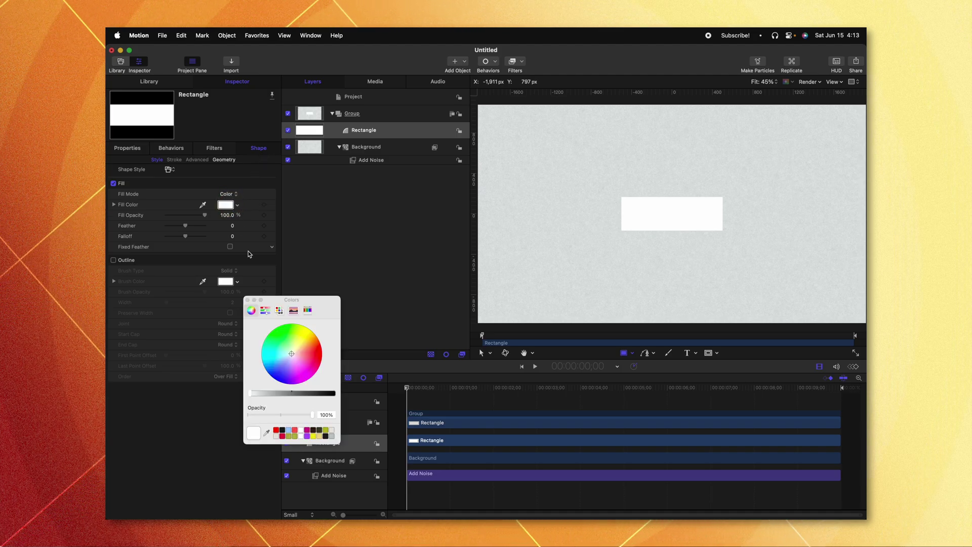
pyautogui.moveTo(277, 393); pyautogui.dragTo(314, 393)
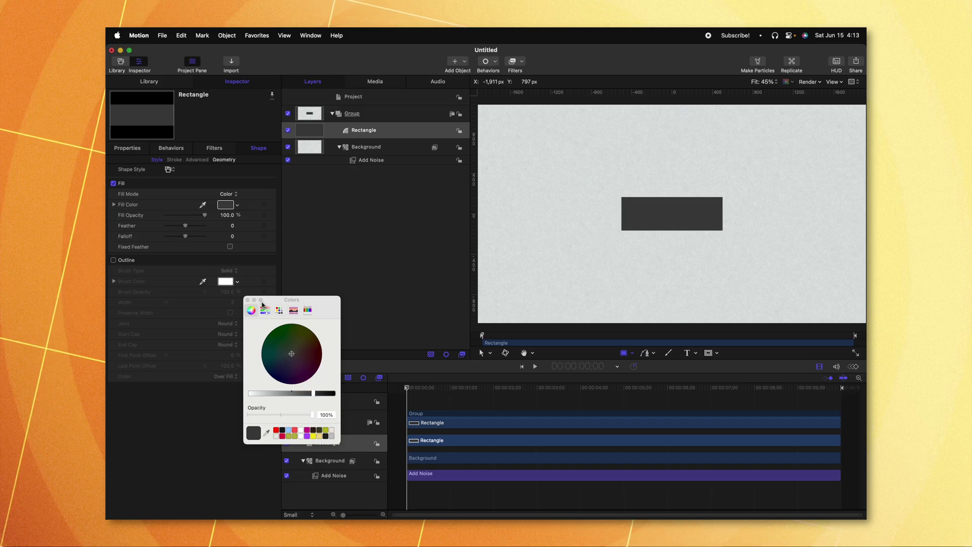
pyautogui.click(248, 300)
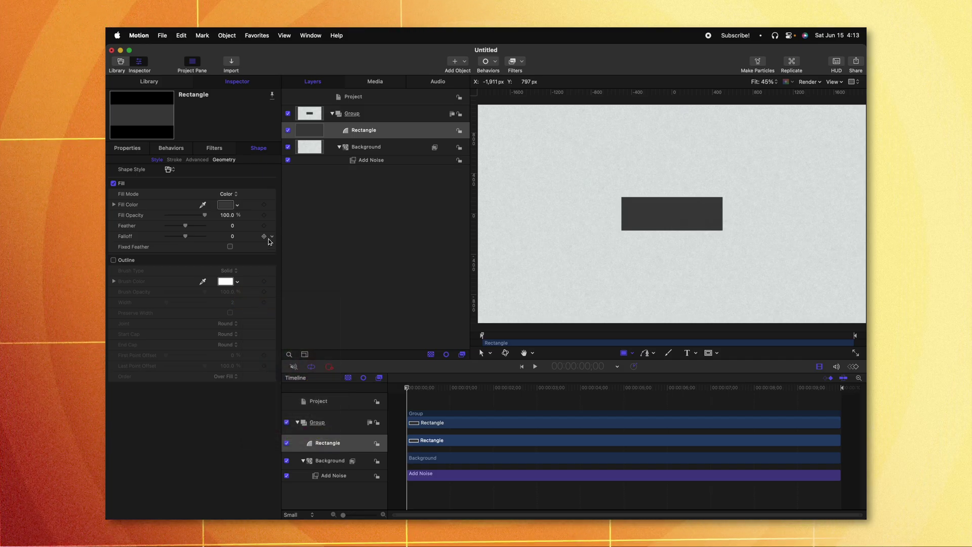
pyautogui.click(224, 160)
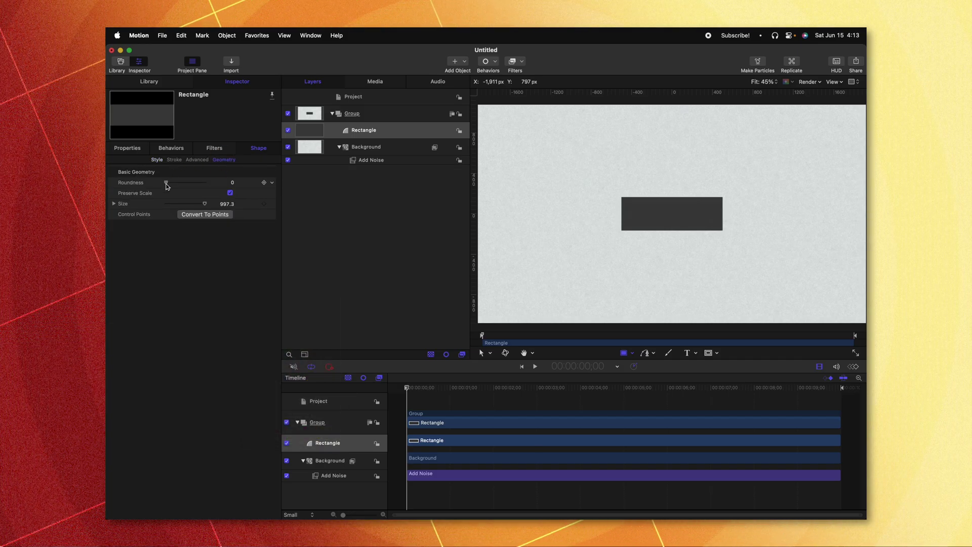
pyautogui.moveTo(167, 184); pyautogui.dragTo(190, 185)
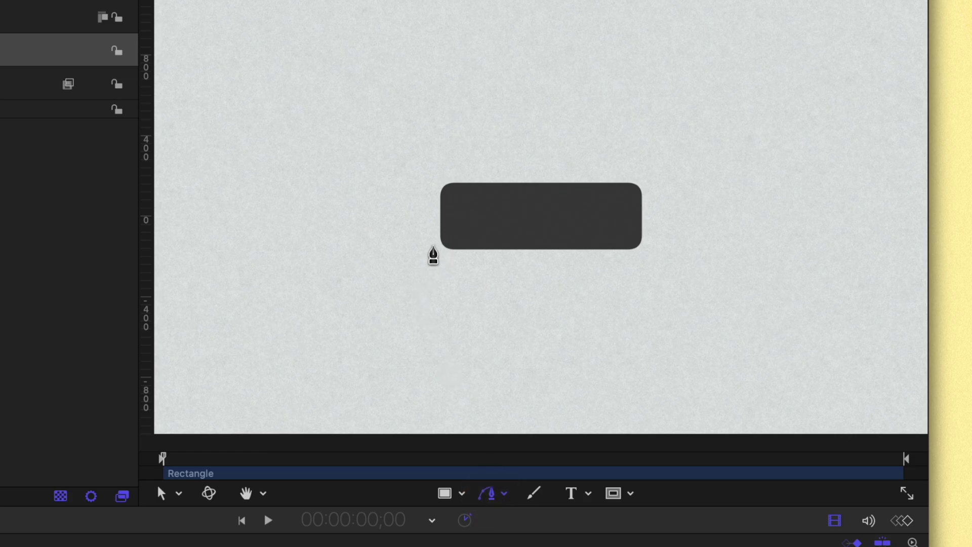
# Draw a closed three-point Bezier tail with a curved underside at the rectangle's lower-left corner
pyautogui.press('super+plus')
pyautogui.press('super+plus')
pyautogui.press('super+plus')
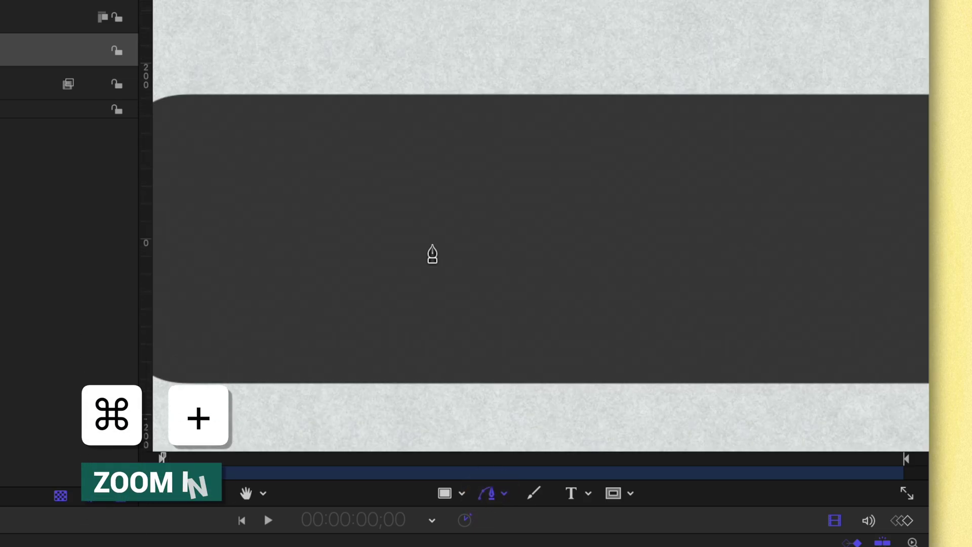
pyautogui.press('h')
pyautogui.moveTo(432, 253); pyautogui.dragTo(682, 167)
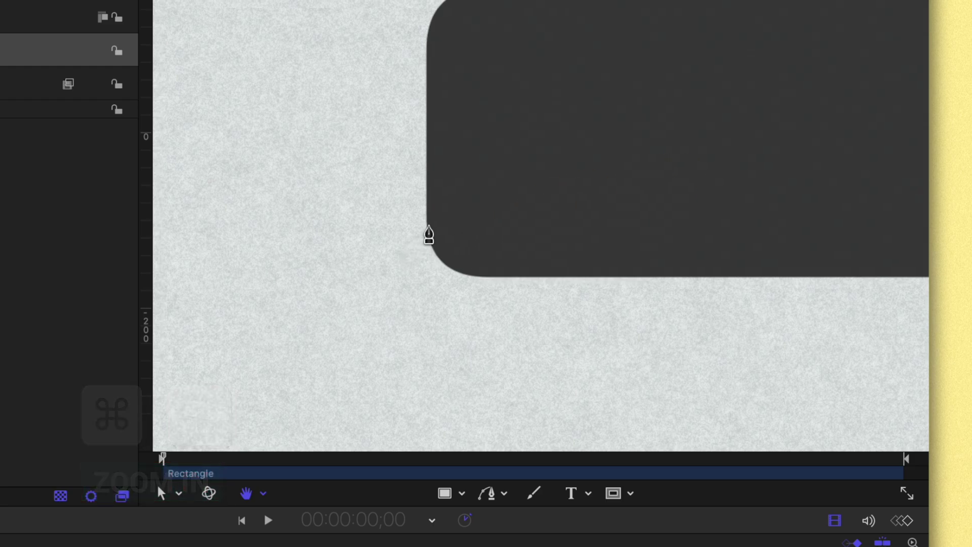
pyautogui.click(426, 221)
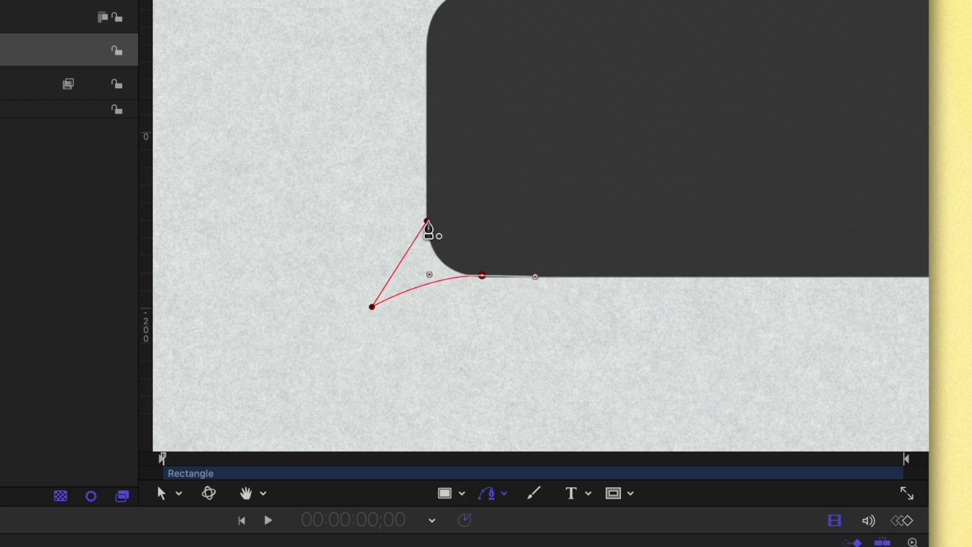
pyautogui.click(427, 222)
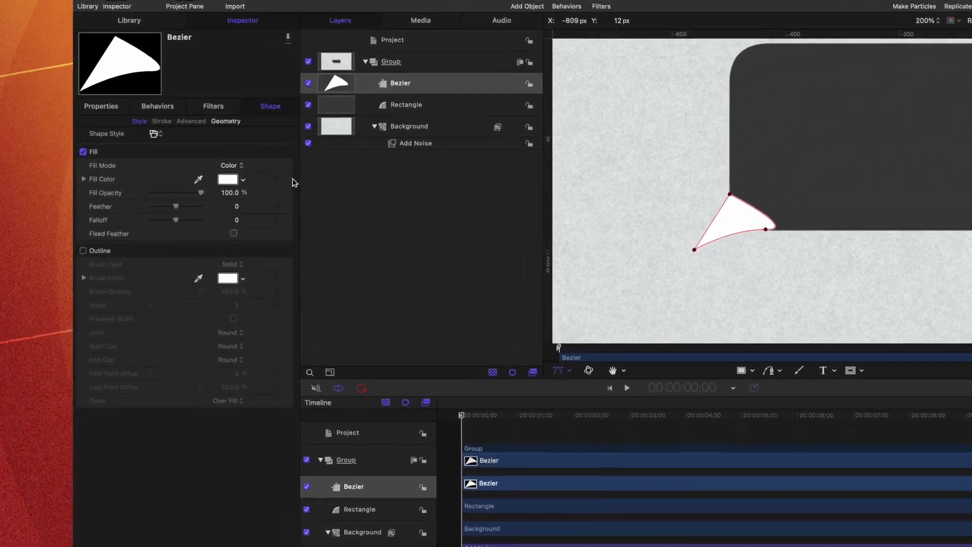
# Add a Link parameter behavior to the Bezier tail's Fill Color with the Rectangle as its source object
pyautogui.click(275, 203)
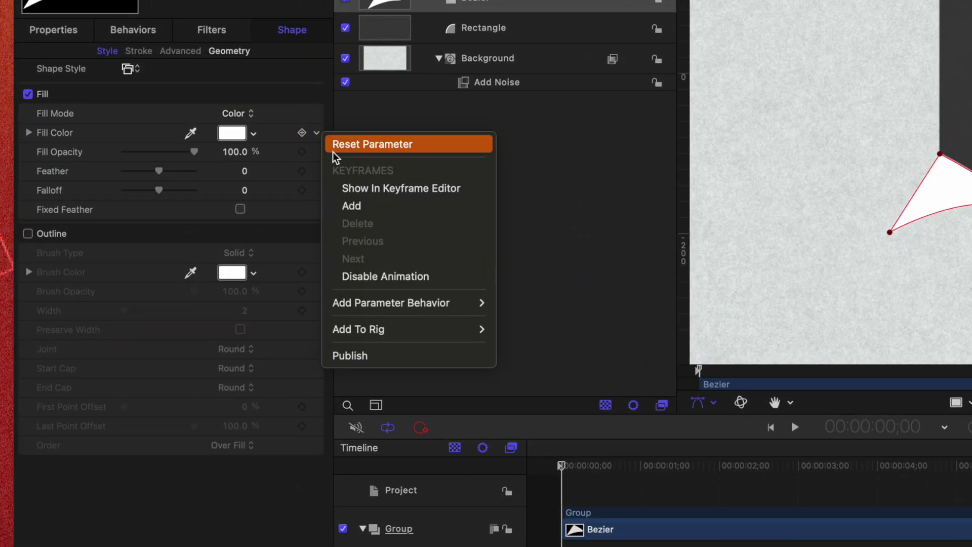
pyautogui.moveTo(424, 299)
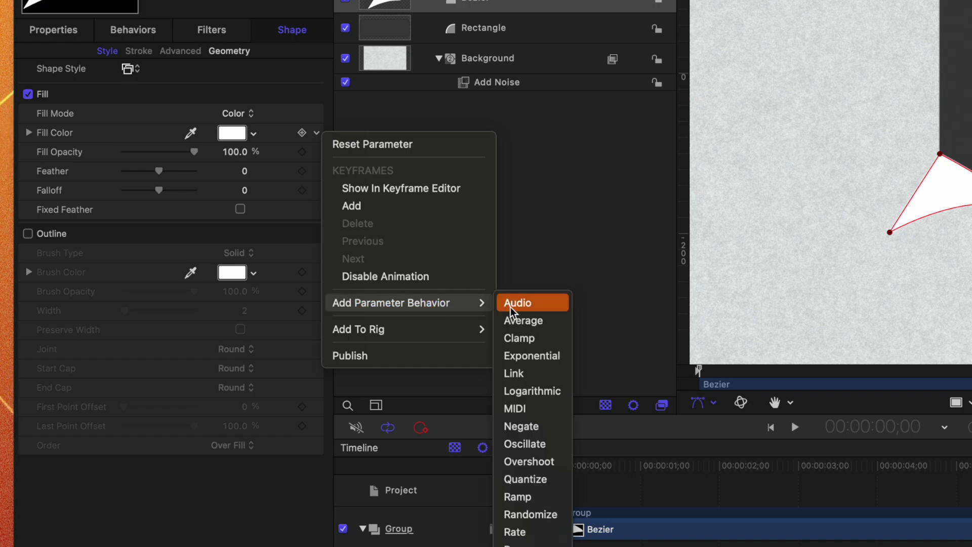
pyautogui.click(536, 376)
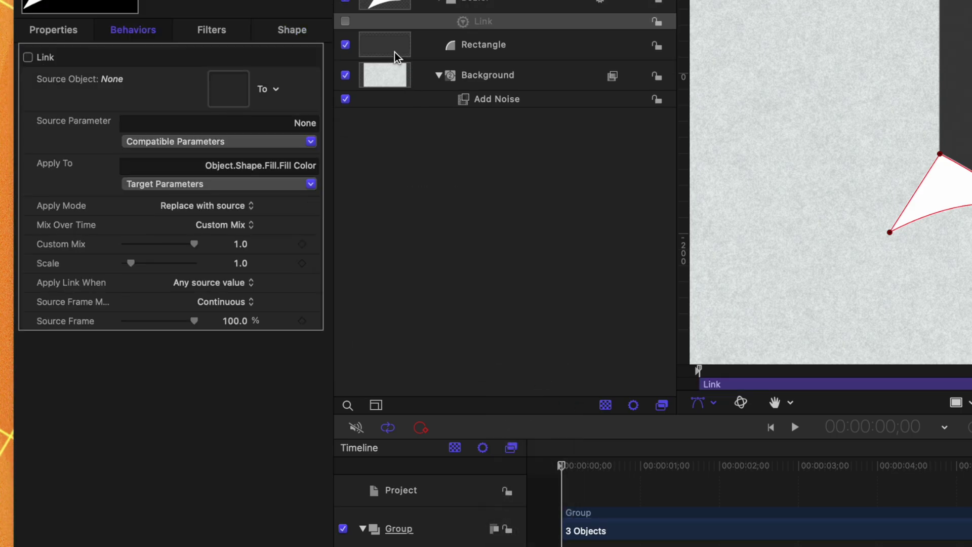
pyautogui.moveTo(394, 52); pyautogui.dragTo(234, 90)
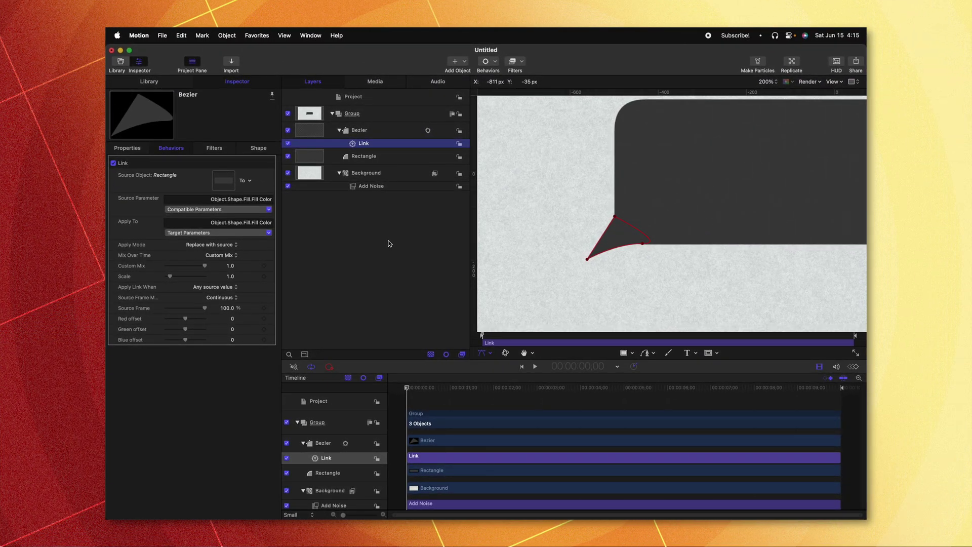
# Test the color link by shifting the Rectangle's fill color and returning it to dark gray
pyautogui.click(363, 156)
pyautogui.click(258, 147)
pyautogui.click(156, 159)
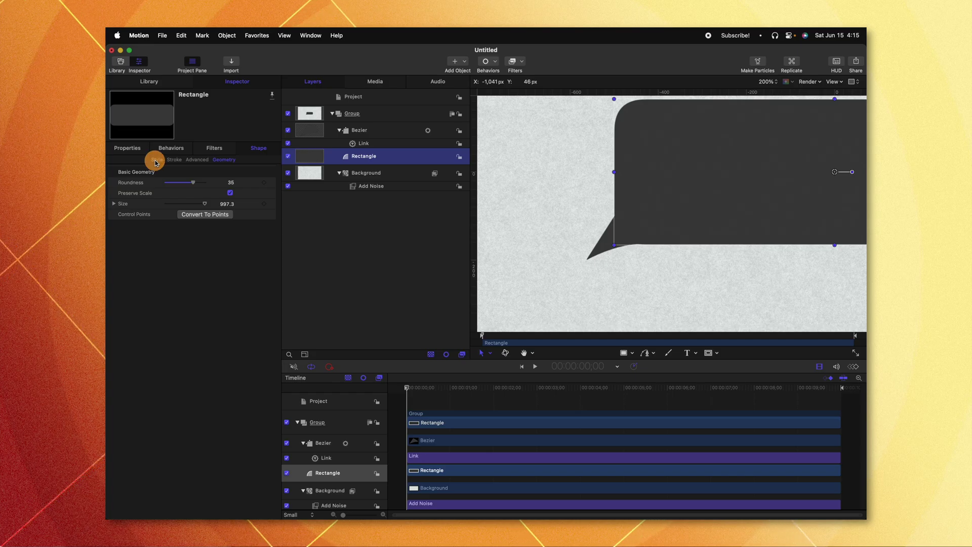
pyautogui.click(226, 204)
pyautogui.moveTo(304, 354)
pyautogui.mouseDown()
pyautogui.moveTo(335, 354)
pyautogui.moveTo(264, 324)
pyautogui.moveTo(269, 385)
pyautogui.moveTo(385, 314)
pyautogui.moveTo(291, 353)
pyautogui.mouseUp()
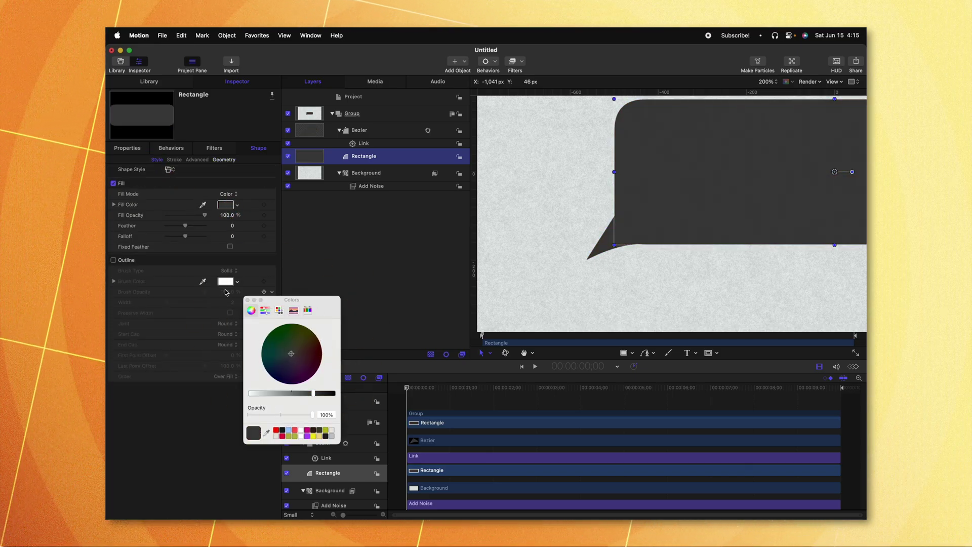
pyautogui.click(248, 300)
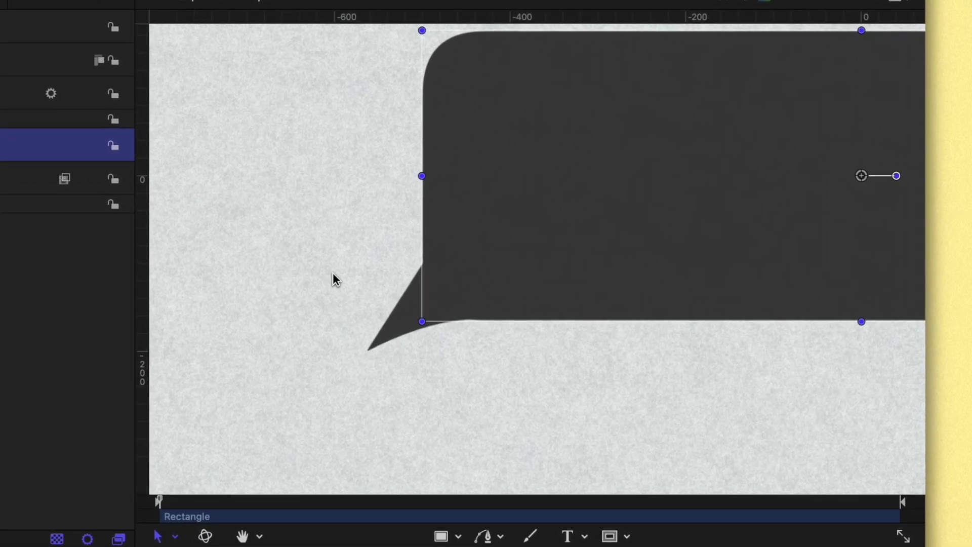
# Curve the Bezier tail's upper edge inward by giving its top control point vertical tangent handles along the bubble's side
pyautogui.click(66, 94)
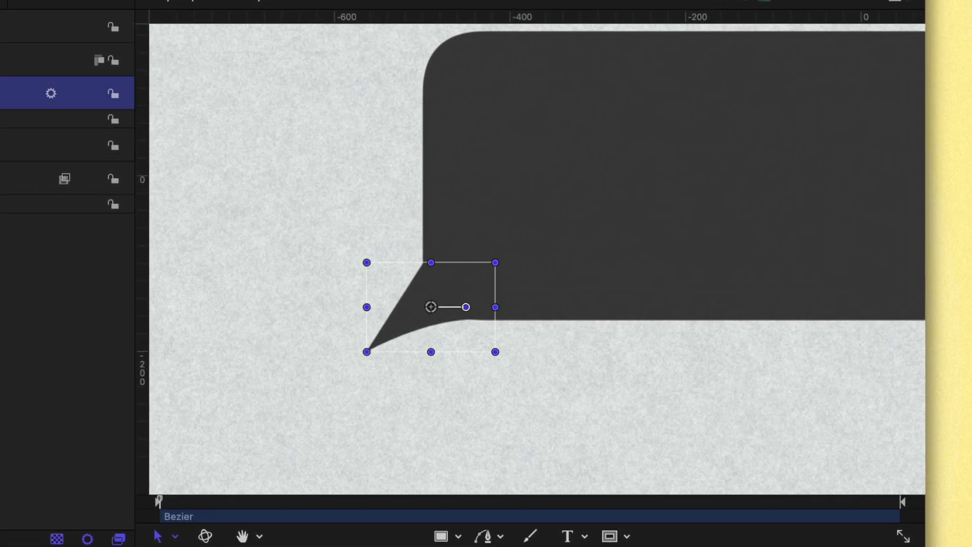
pyautogui.doubleClick(414, 315)
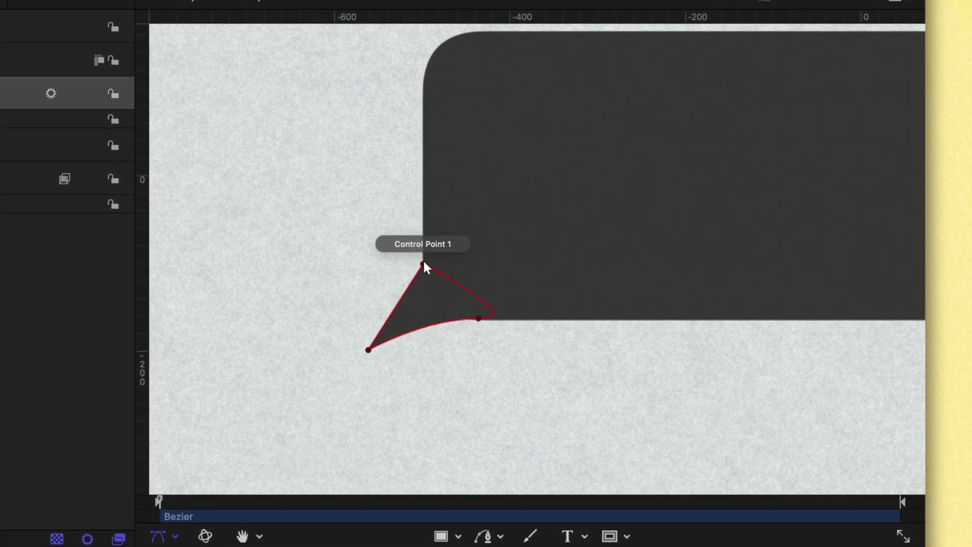
pyautogui.moveTo(423, 263); pyautogui.dragTo(440, 257)
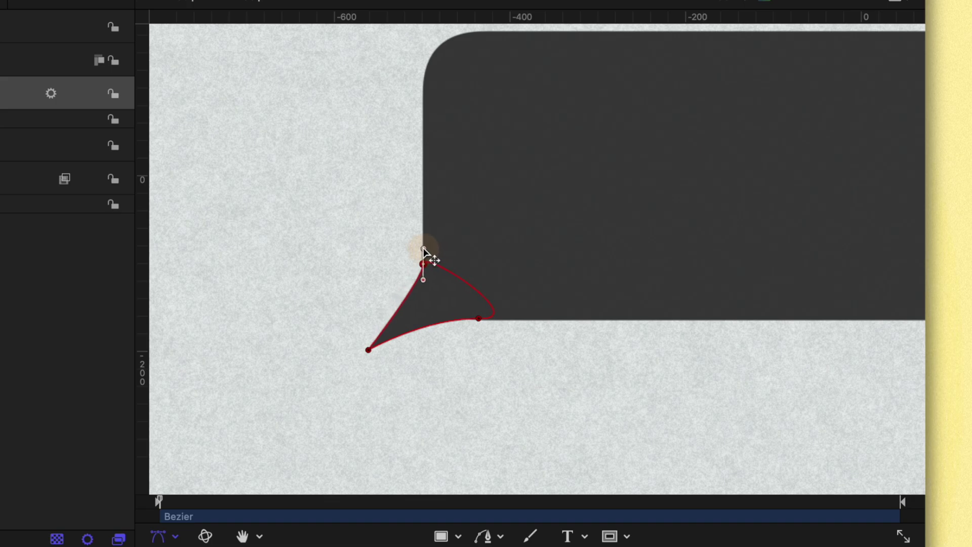
pyautogui.moveTo(367, 350); pyautogui.dragTo(353, 366)
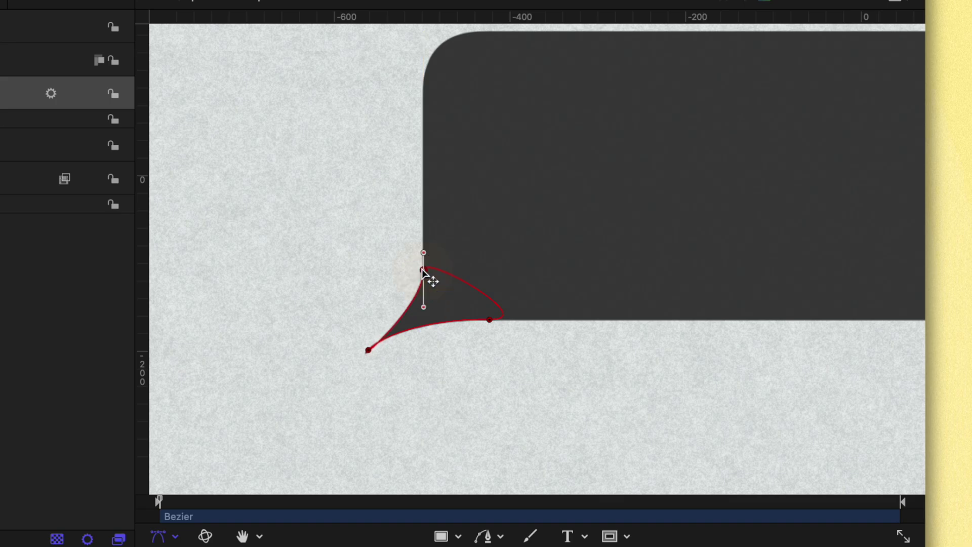
# Straighten the tail's lower edge by retracting the tangent handle of its bottom control point, keeping the tip sharp
pyautogui.click(490, 319)
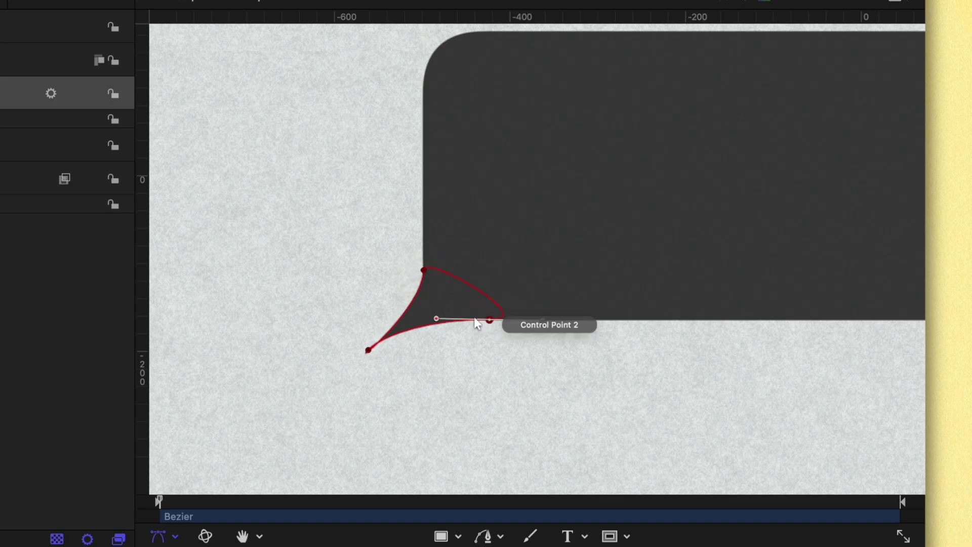
pyautogui.moveTo(457, 319); pyautogui.dragTo(475, 319)
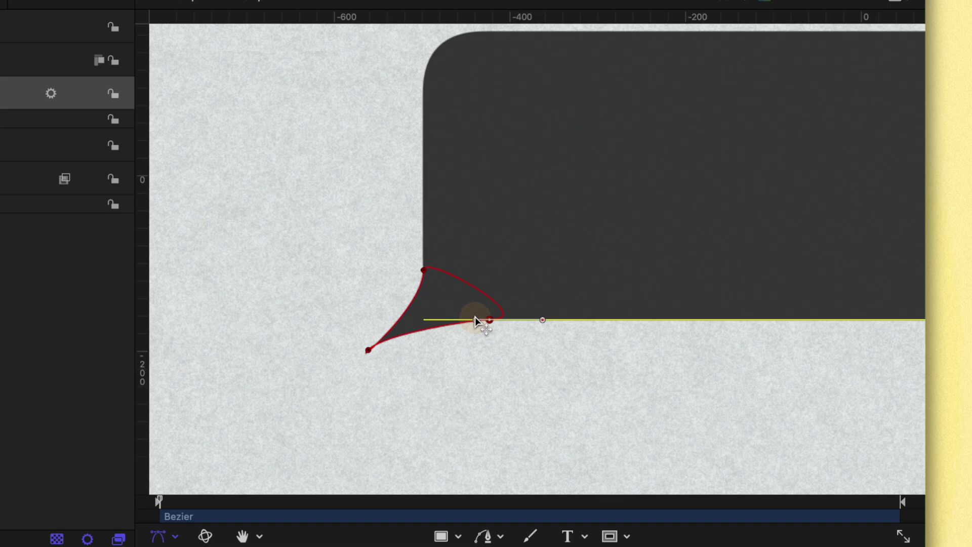
pyautogui.click(368, 350)
pyautogui.click(368, 351)
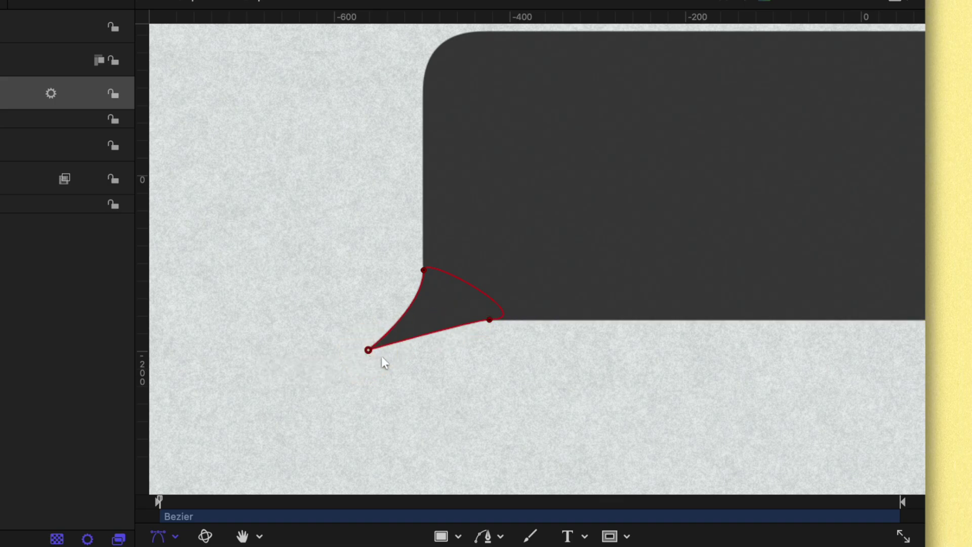
pyautogui.click(555, 277)
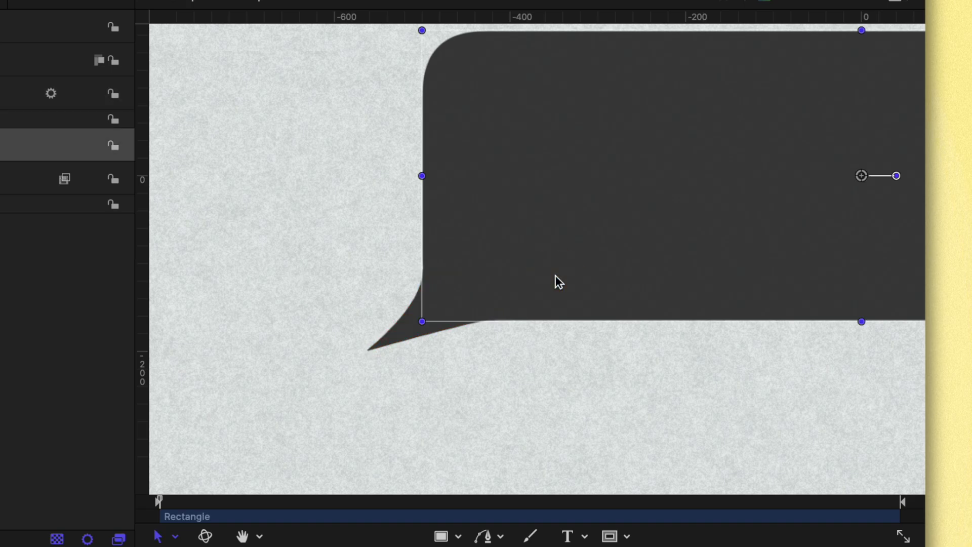
pyautogui.scroll(-3, 554, 275)
pyautogui.hotkey('shift', 'z')
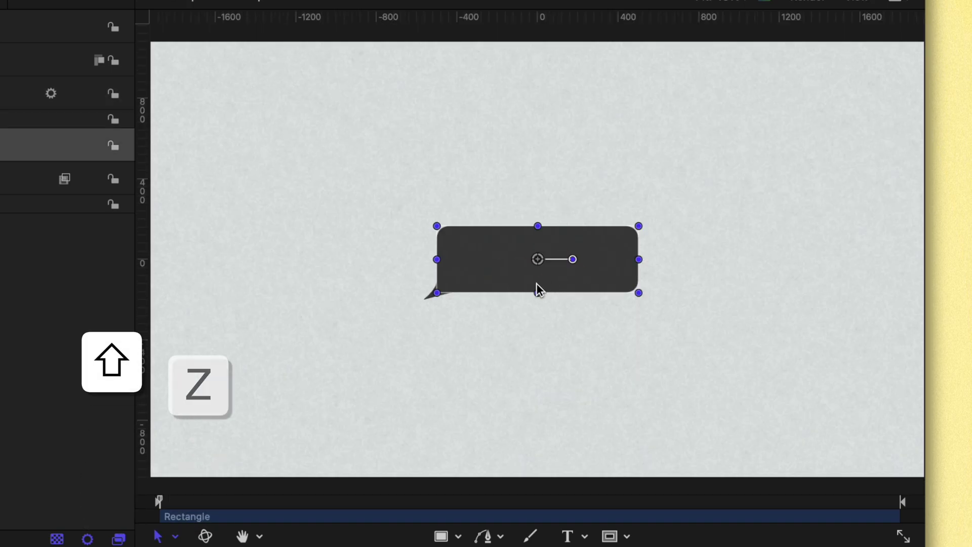
pyautogui.click(533, 389)
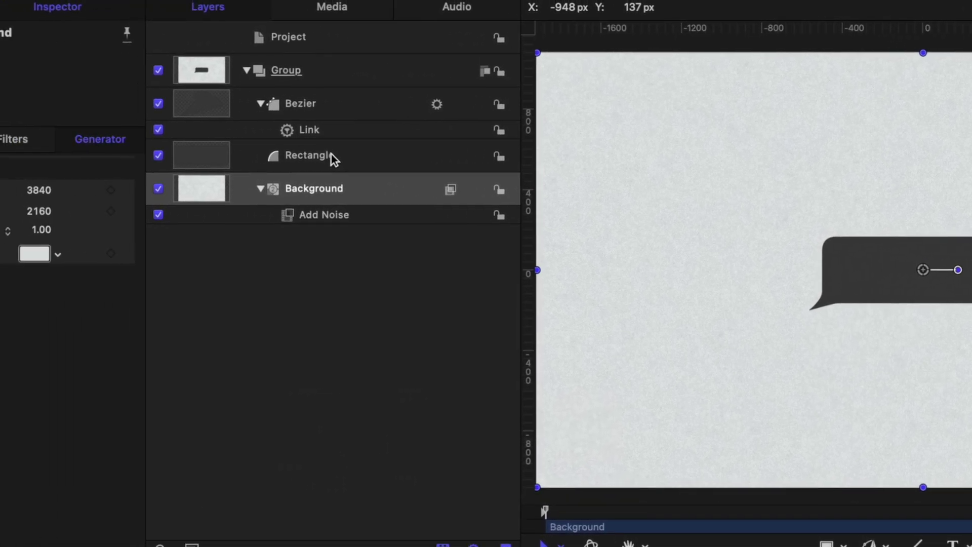
# Group the Rectangle and the Bezier tail and name the new group Message Bubble
pyautogui.click(331, 155)
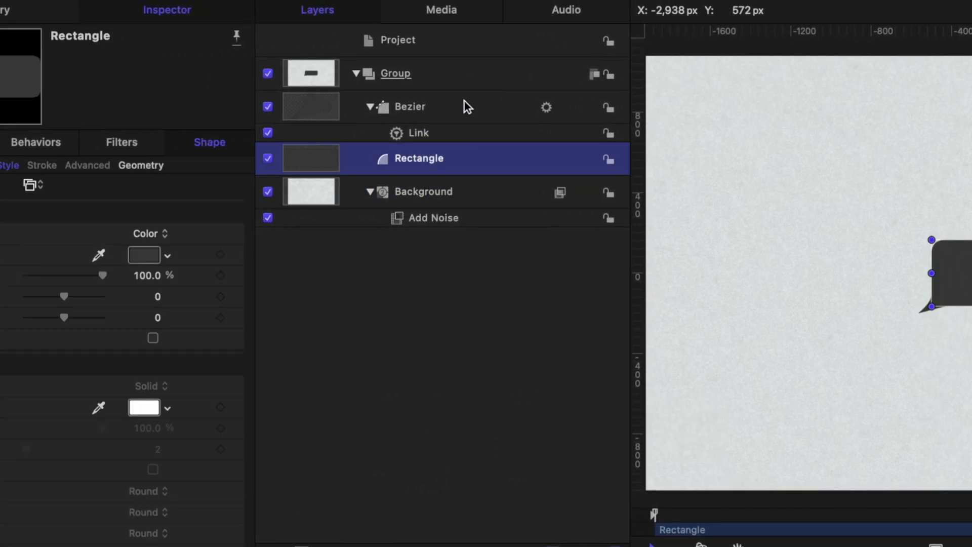
pyautogui.keyDown('shift'); pyautogui.click(464, 101); pyautogui.keyUp('shift')
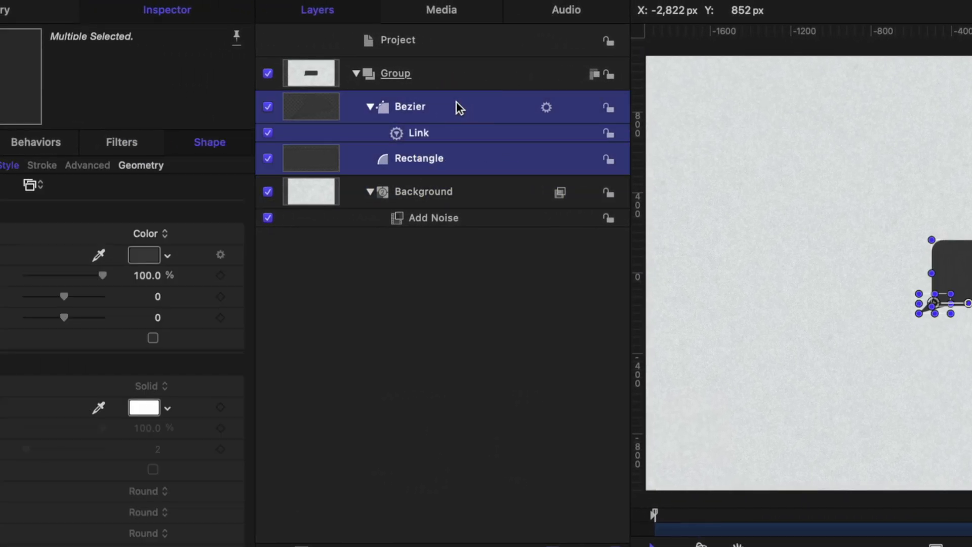
pyautogui.rightClick(438, 107)
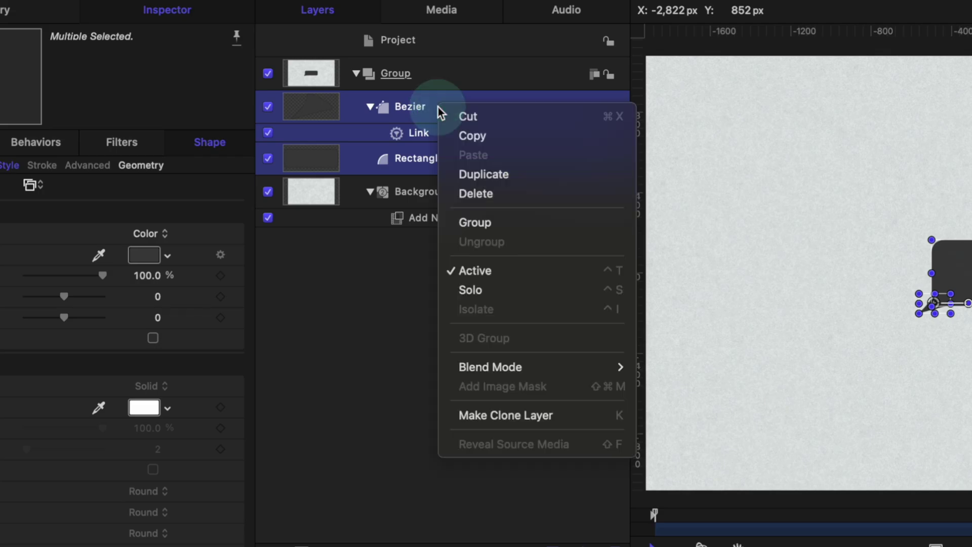
pyautogui.click(509, 227)
pyautogui.doubleClick(410, 109)
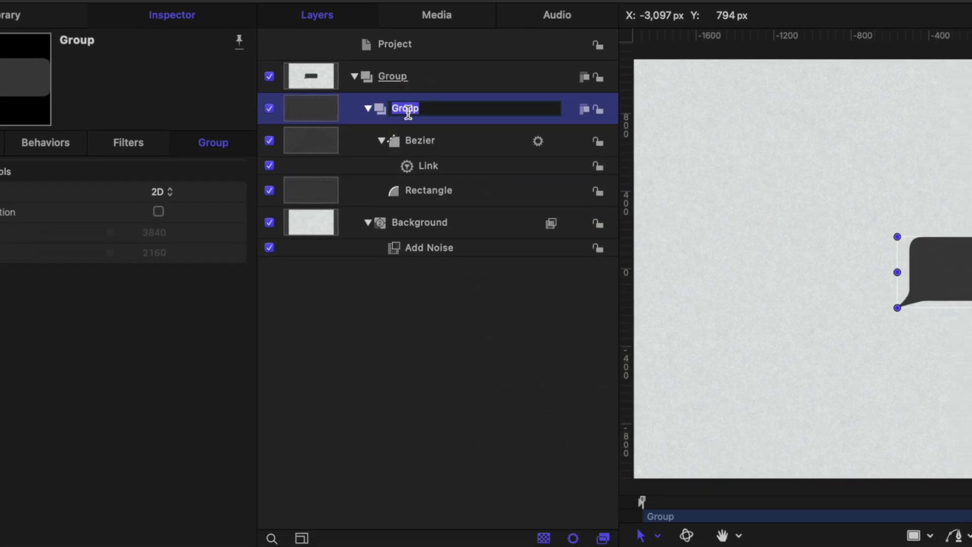
pyautogui.write('Me')
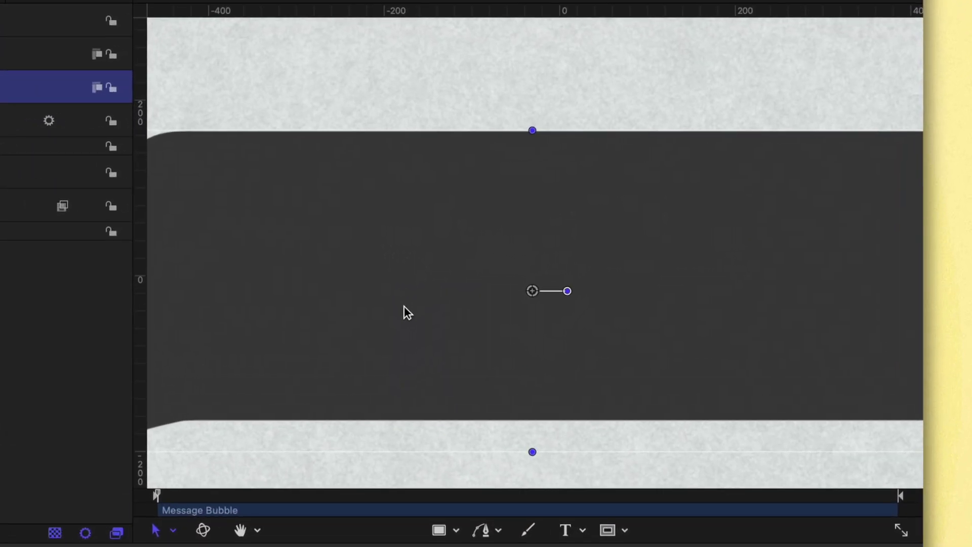
# Draw a closed three-point Bezier play triangle pointing right near the left end inside the speech bubble
pyautogui.press('h')
pyautogui.moveTo(344, 362); pyautogui.dragTo(501, 287)
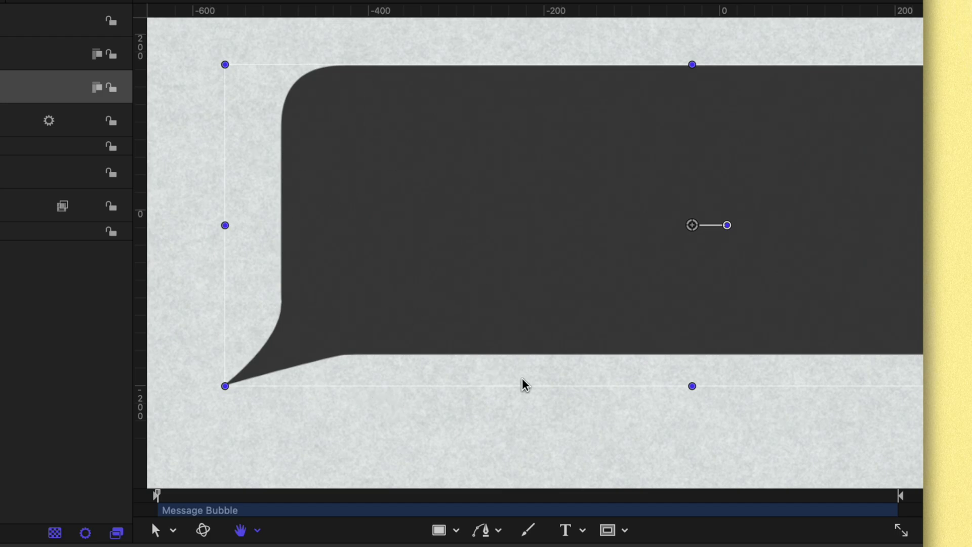
pyautogui.click(483, 530)
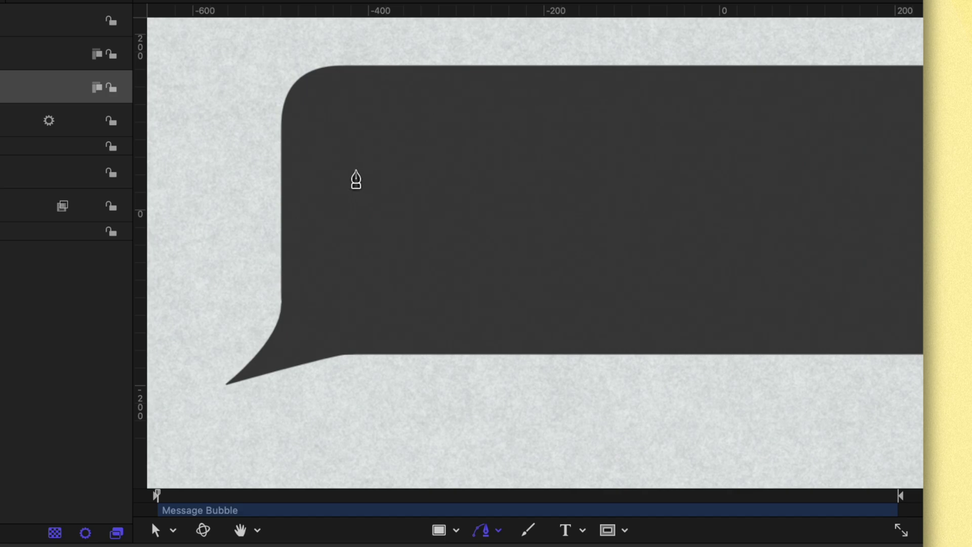
pyautogui.click(356, 168)
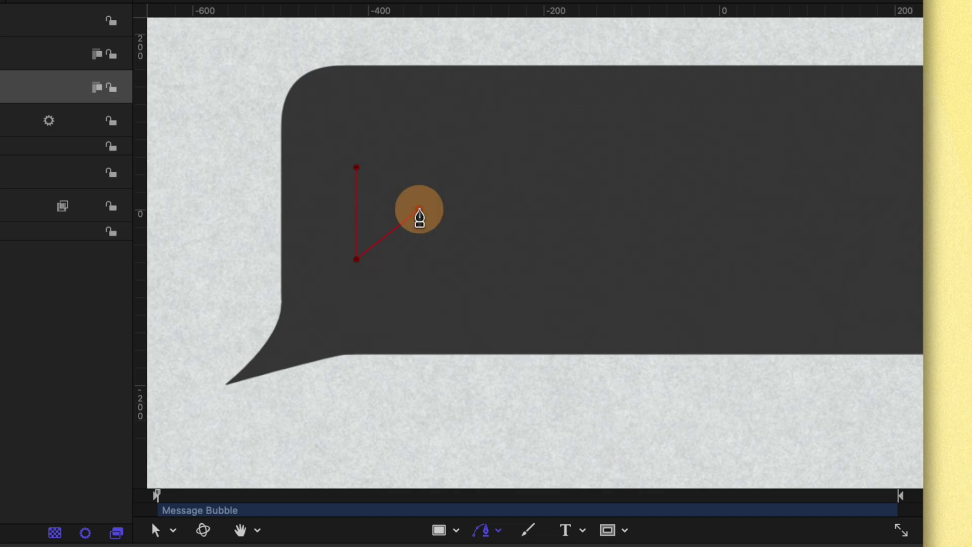
pyautogui.click(356, 167)
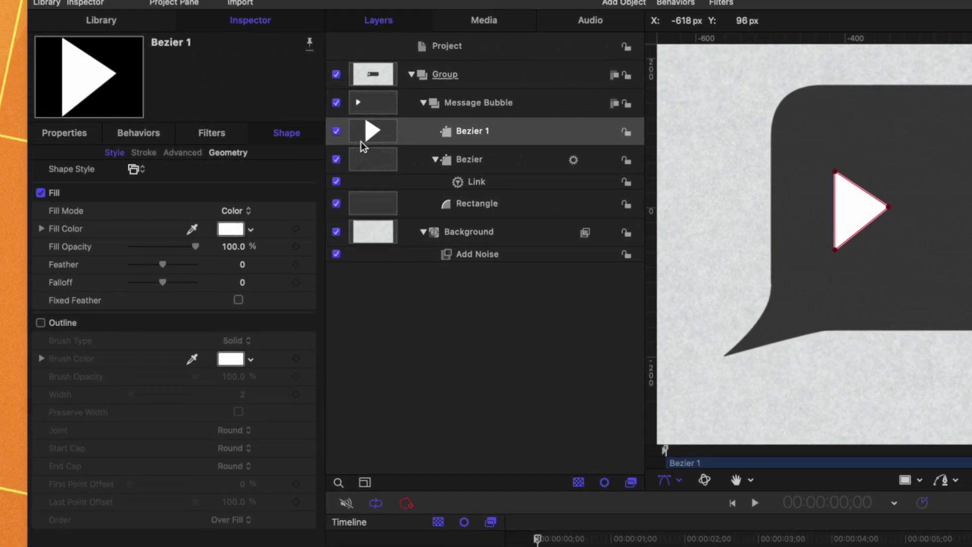
# Set the play triangle's Roundness to 15
pyautogui.click(228, 152)
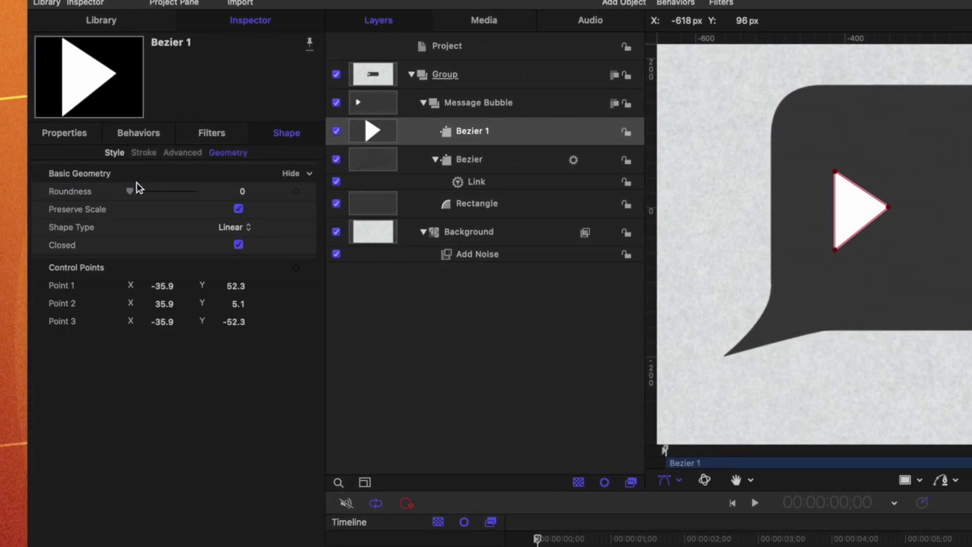
pyautogui.moveTo(129, 191); pyautogui.dragTo(136, 192)
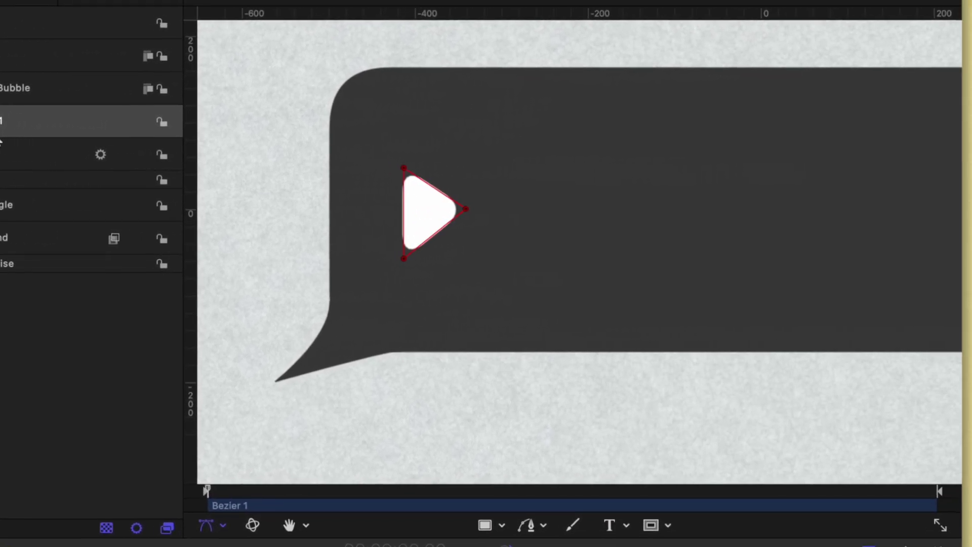
pyautogui.click(303, 162)
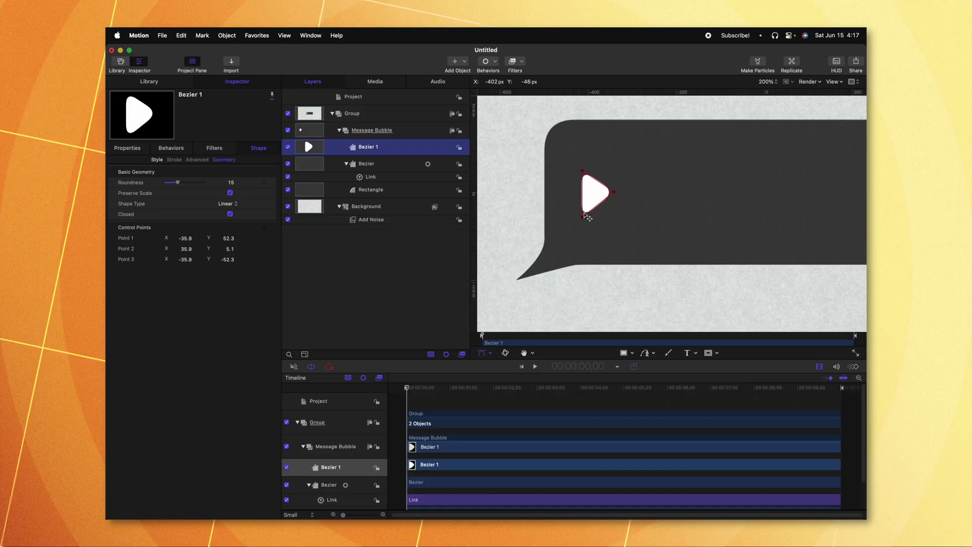
# Enlarge the play triangle by moving its corners outward, with the upper point at about Y 74 and the tip at about X 78
pyautogui.click(583, 223)
pyautogui.moveTo(582, 171); pyautogui.dragTo(581, 161)
pyautogui.moveTo(614, 192); pyautogui.dragTo(626, 193)
pyautogui.click(653, 228)
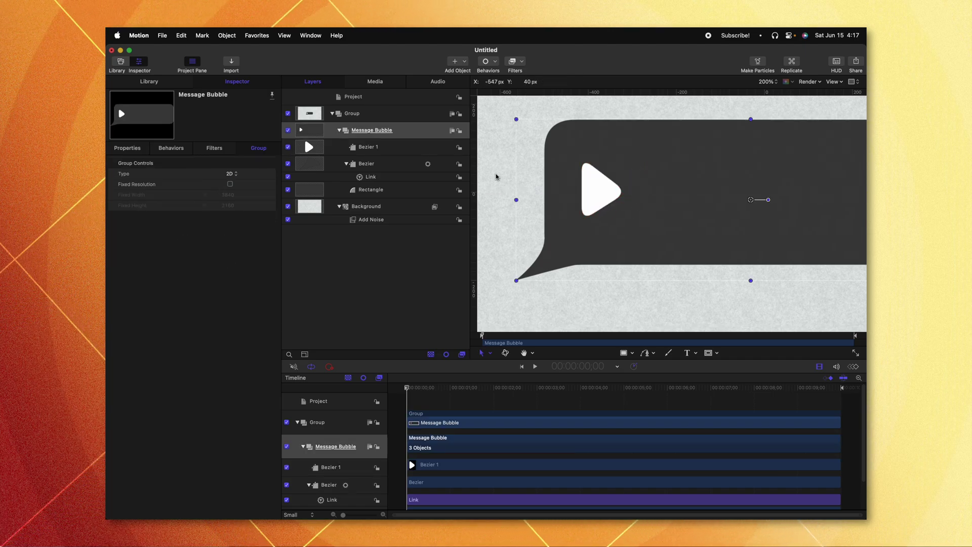
pyautogui.click(622, 194)
pyautogui.doubleClick(621, 194)
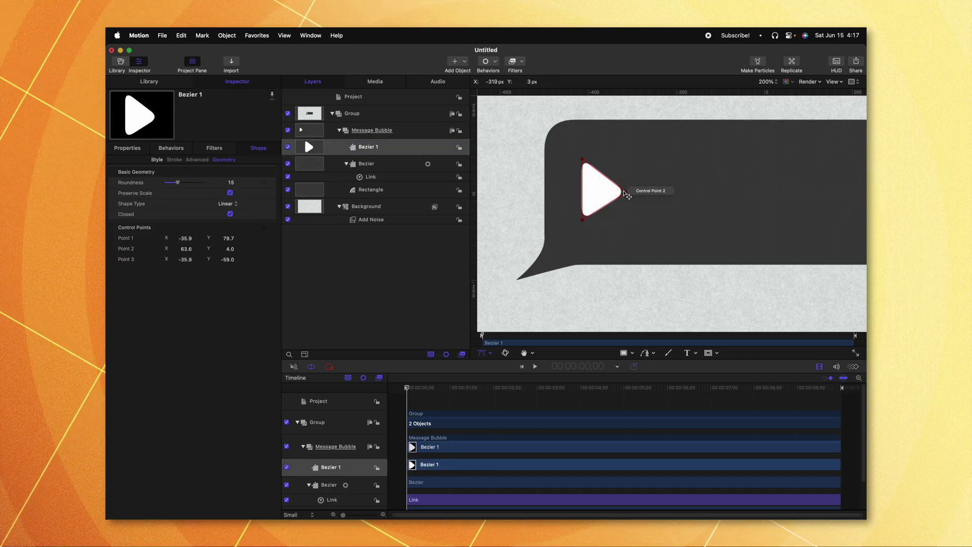
pyautogui.moveTo(626, 192); pyautogui.dragTo(635, 194)
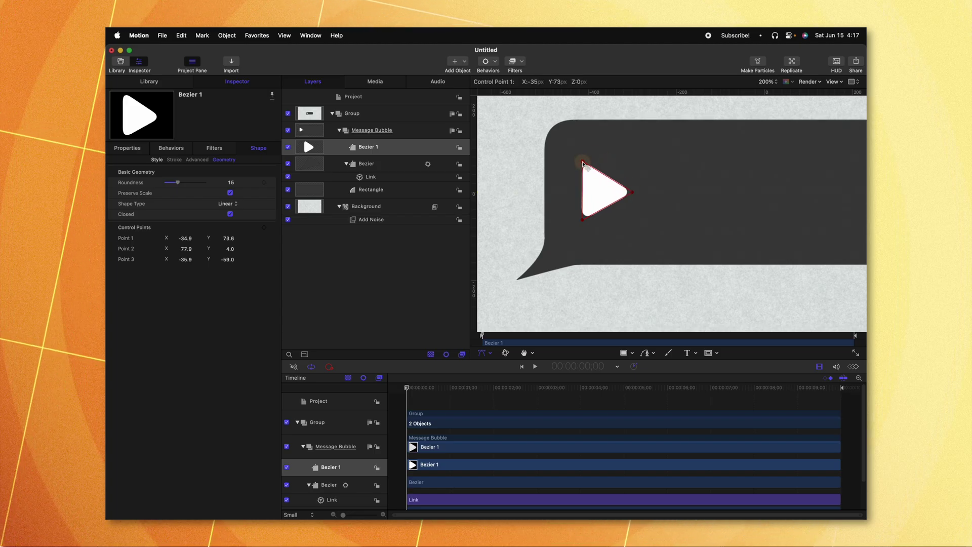
pyautogui.click(636, 270)
pyautogui.hotkey('shift', 'z')
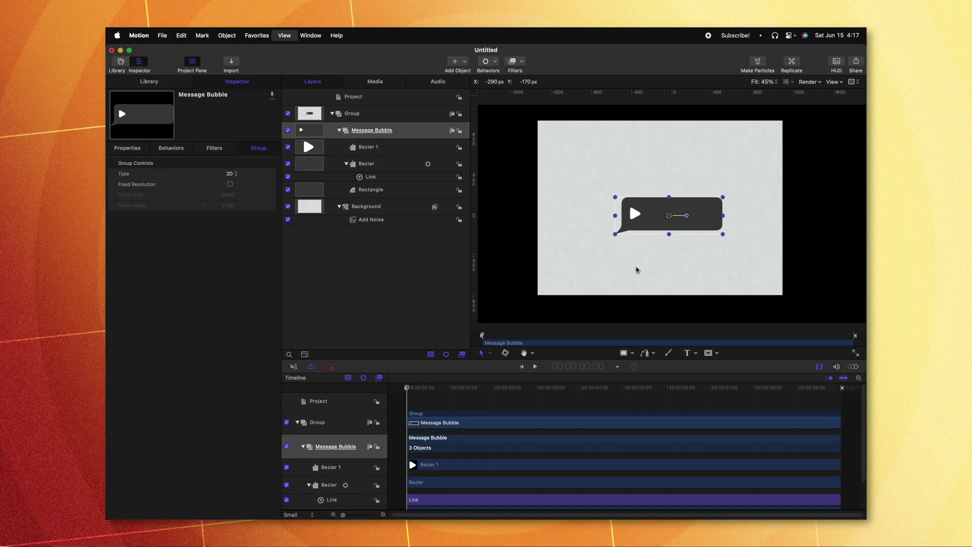
# Draw a vertical two-point Bezier line beside the play triangle, turn off its Fill and increase its white Outline Width
pyautogui.click(588, 252)
pyautogui.hotkey('alt', 'z')
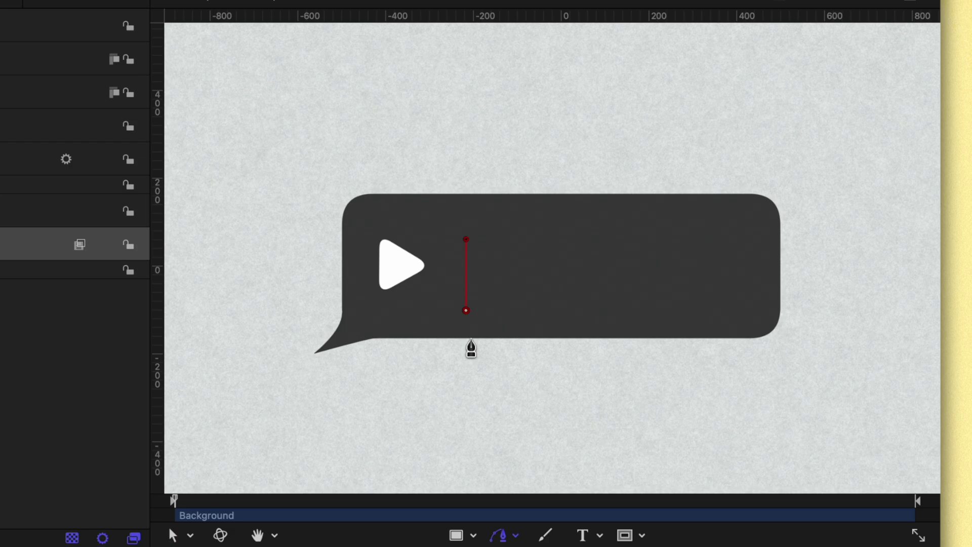
pyautogui.press('Return')
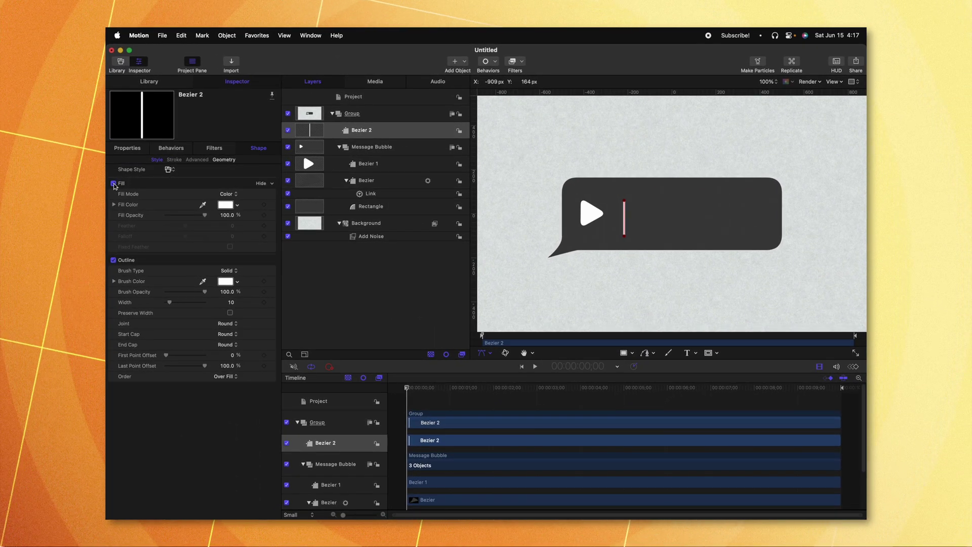
pyautogui.click(114, 183)
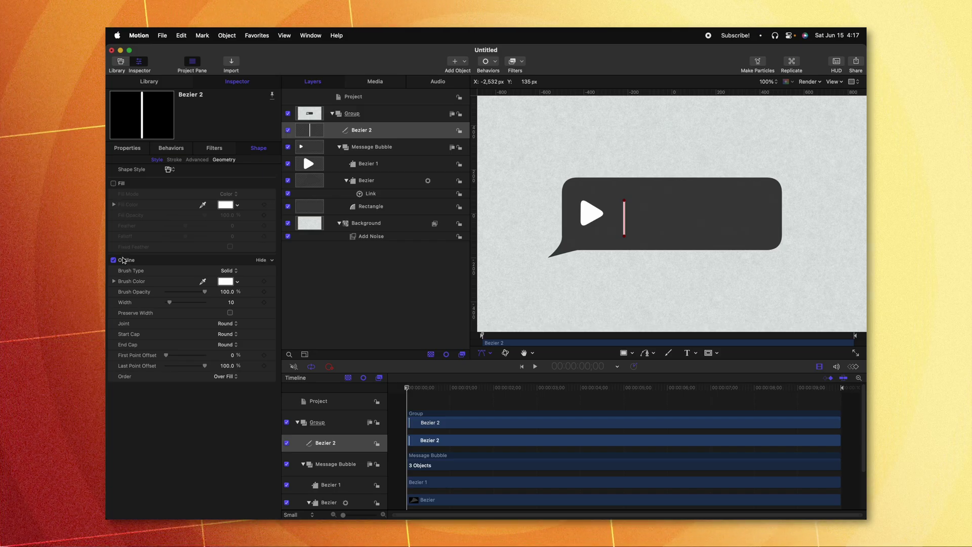
pyautogui.moveTo(169, 302); pyautogui.dragTo(180, 305)
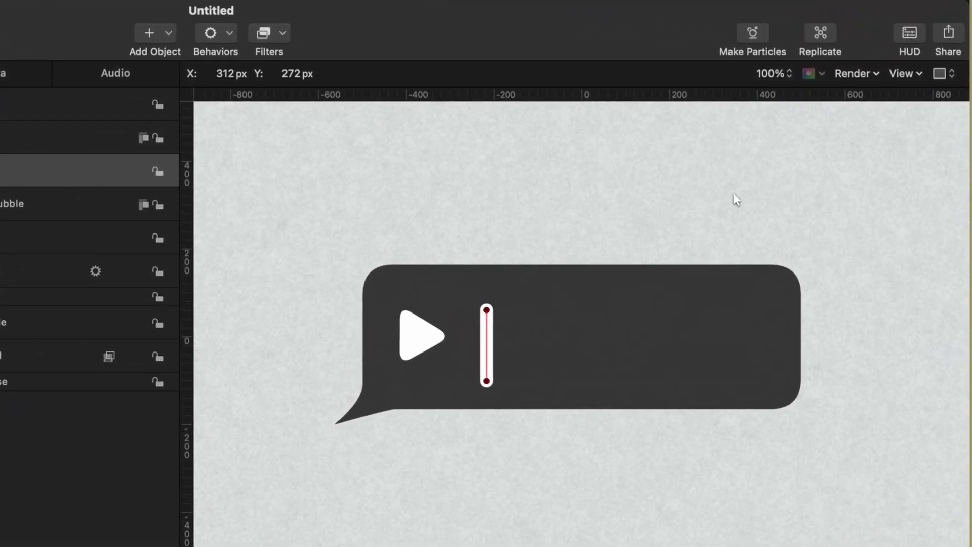
# Replicate the vertical line and set the Replicator's Shape to Line
pyautogui.click(821, 34)
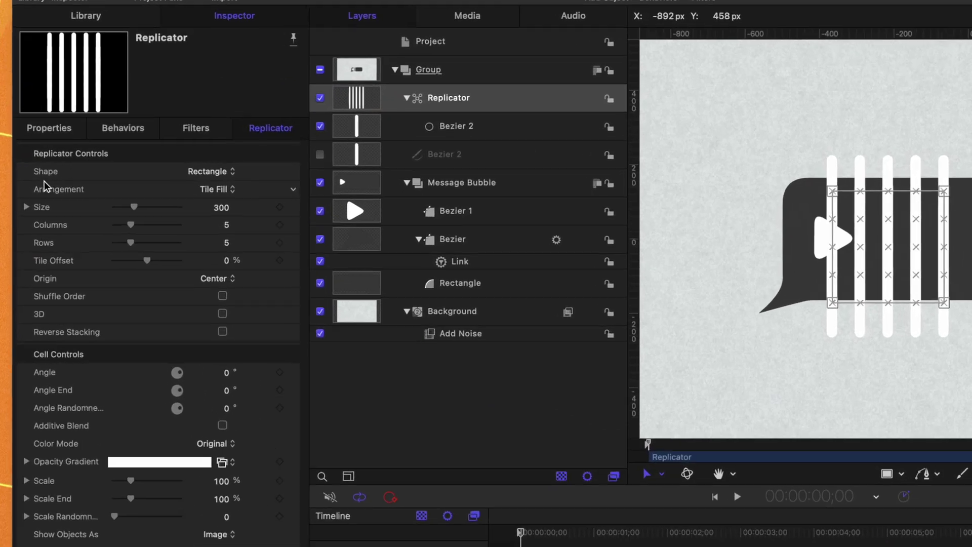
pyautogui.click(206, 173)
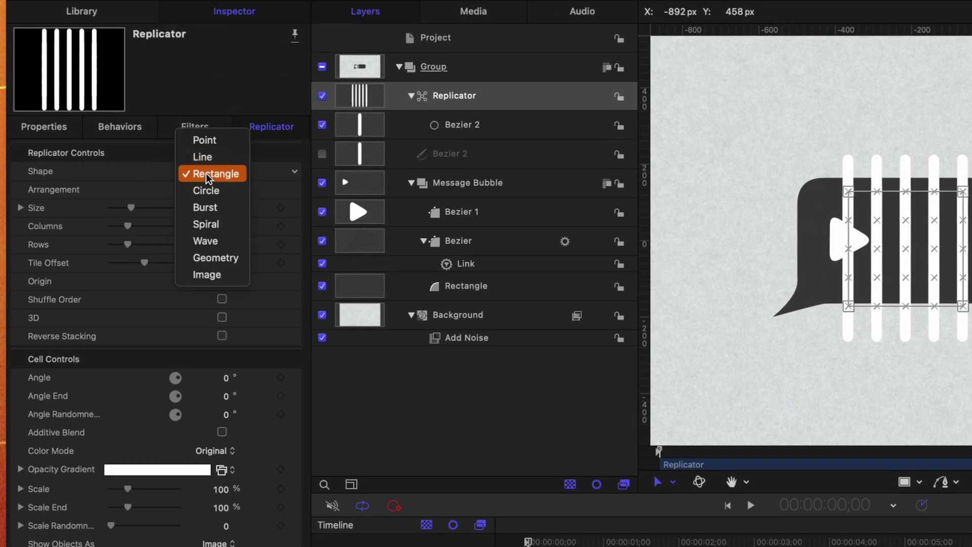
pyautogui.click(211, 159)
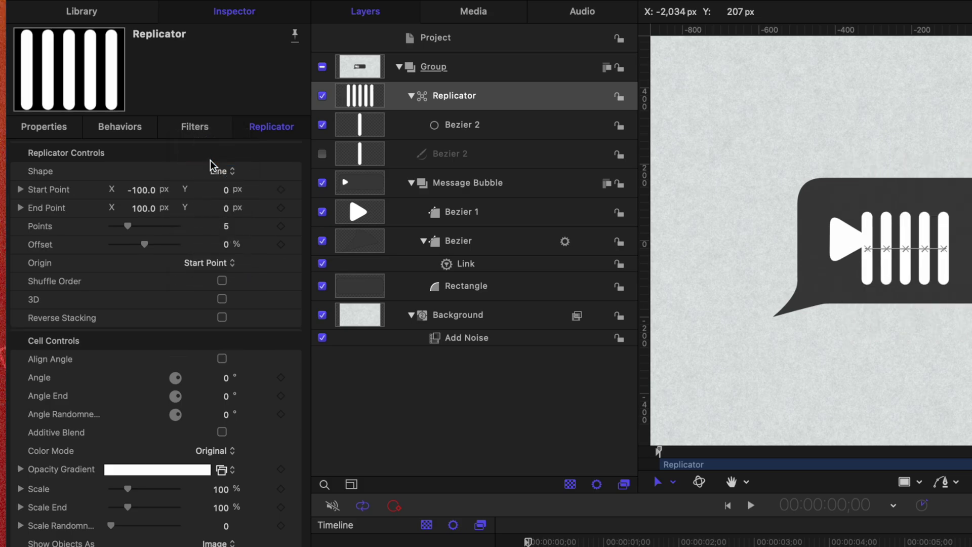
# Stretch the Replicator's line across the bubble, with its Start Point at about X -51, Y 20 and End Point at about X 589, Y 20
pyautogui.moveTo(869, 259); pyautogui.dragTo(887, 251)
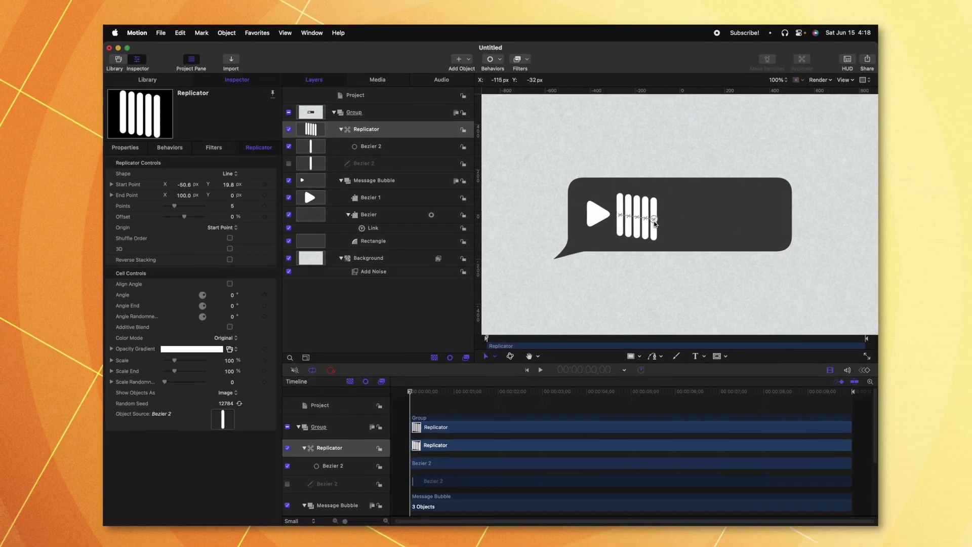
pyautogui.moveTo(740, 228); pyautogui.dragTo(877, 223)
pyautogui.moveTo(756, 214); pyautogui.dragTo(754, 213)
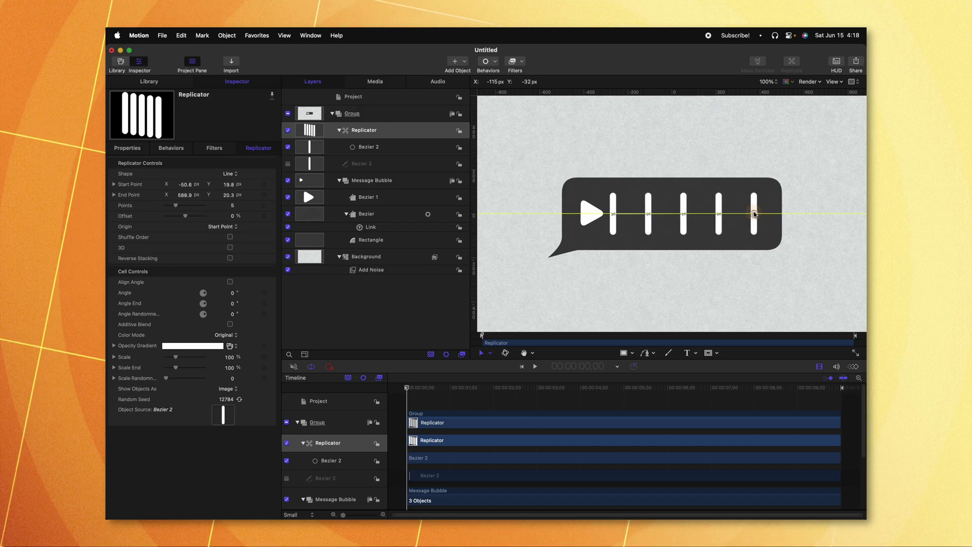
# Set the Replicator line's Start Point to about X -16 and End Point to X 604, and increase its Points to 15
pyautogui.moveTo(613, 213); pyautogui.dragTo(621, 213)
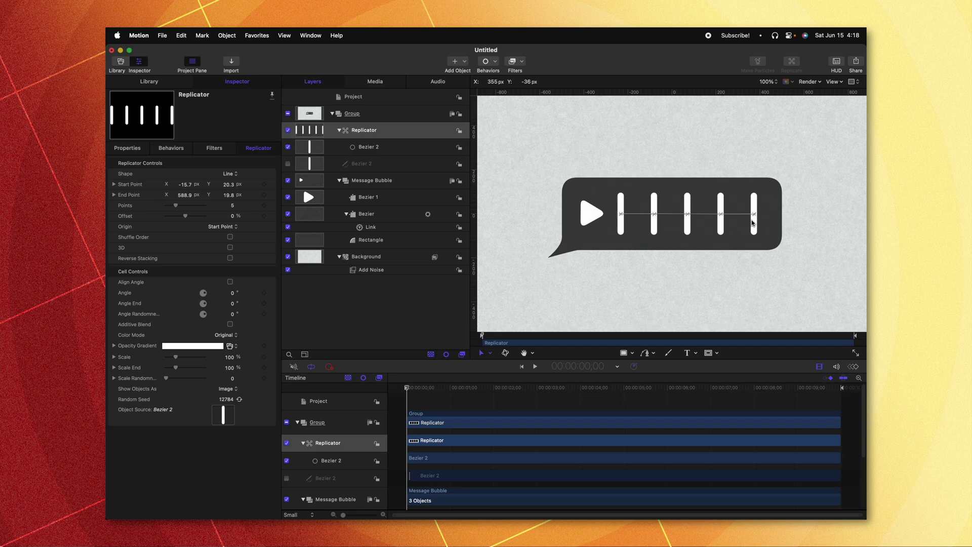
pyautogui.moveTo(753, 213); pyautogui.dragTo(756, 214)
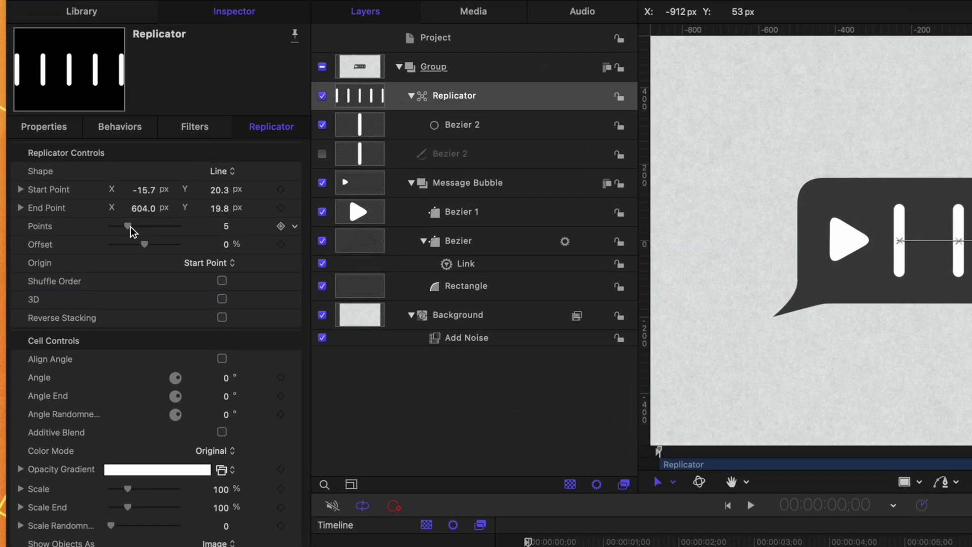
pyautogui.moveTo(135, 227); pyautogui.dragTo(161, 225)
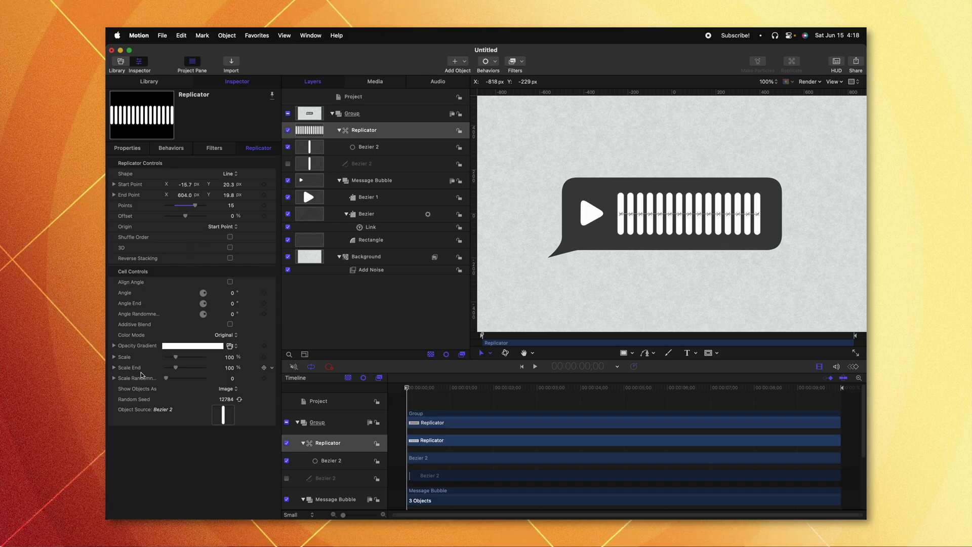
# Set the Replicator's Y Scale Randomness to about 69.27 and regenerate its Random Seed repeatedly to vary the bar heights
pyautogui.click(114, 378)
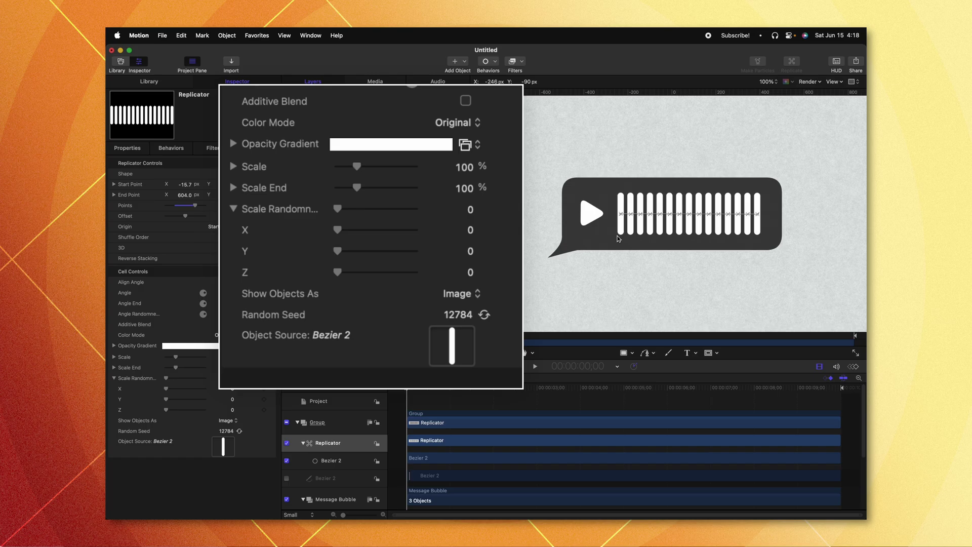
pyautogui.moveTo(169, 402); pyautogui.dragTo(181, 402)
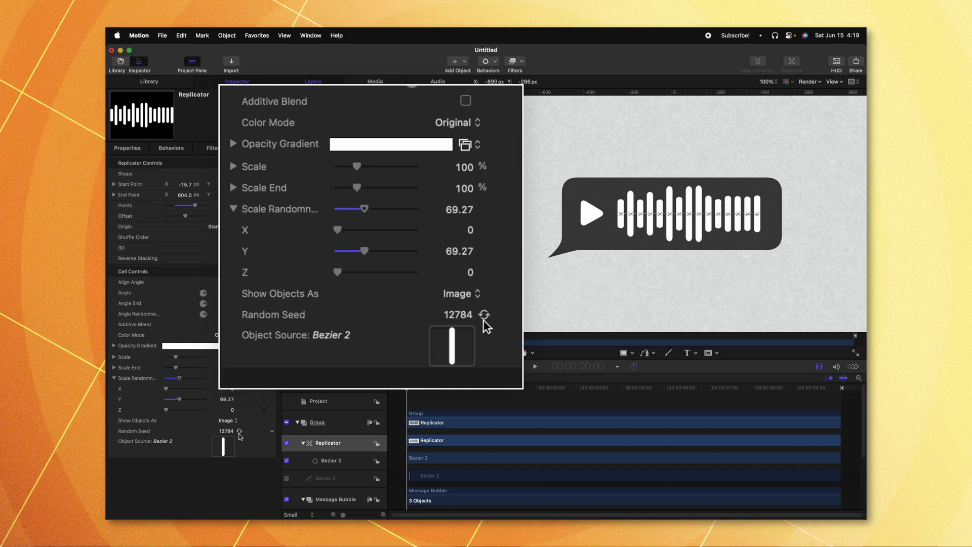
pyautogui.click(239, 433)
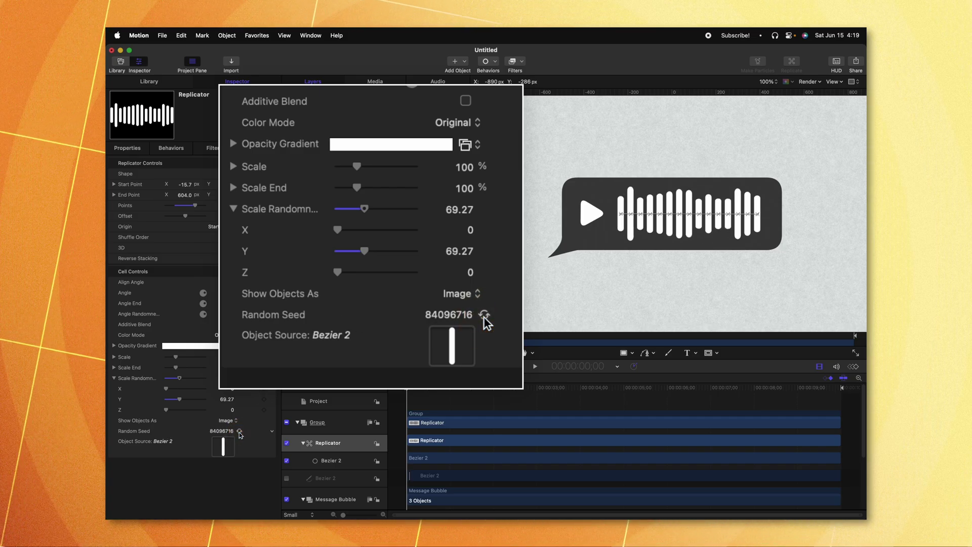
pyautogui.click(240, 432)
pyautogui.click(239, 433)
pyautogui.click(239, 433)
pyautogui.click(240, 432)
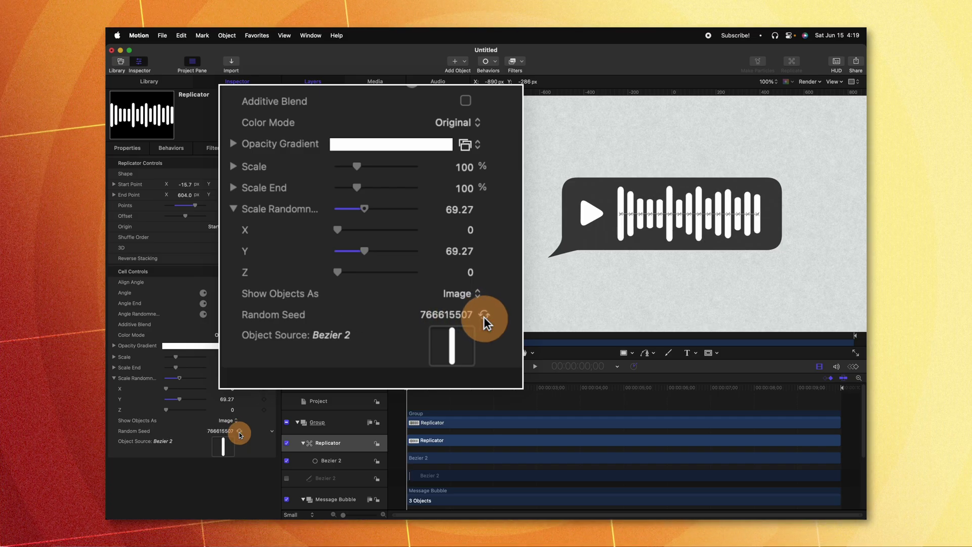
pyautogui.click(240, 433)
pyautogui.click(240, 433)
pyautogui.click(240, 433)
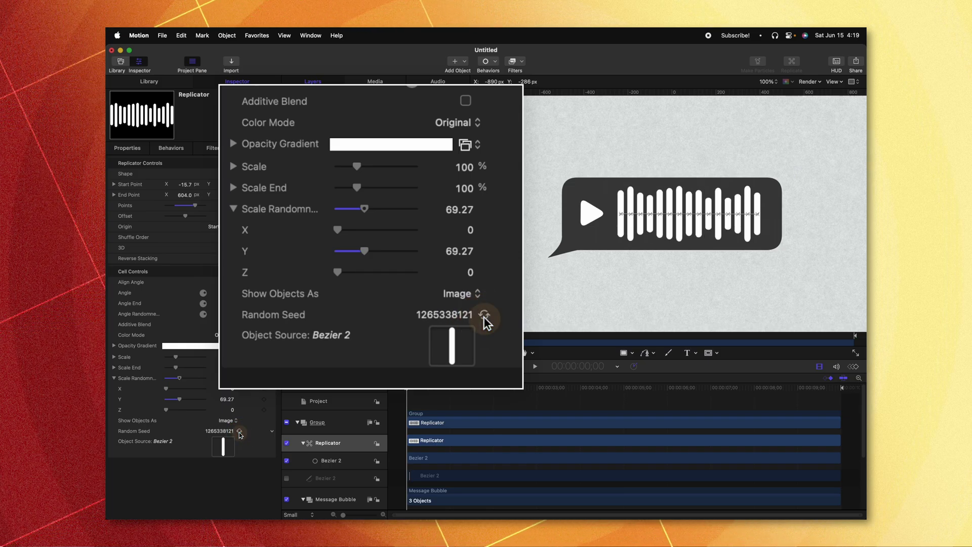
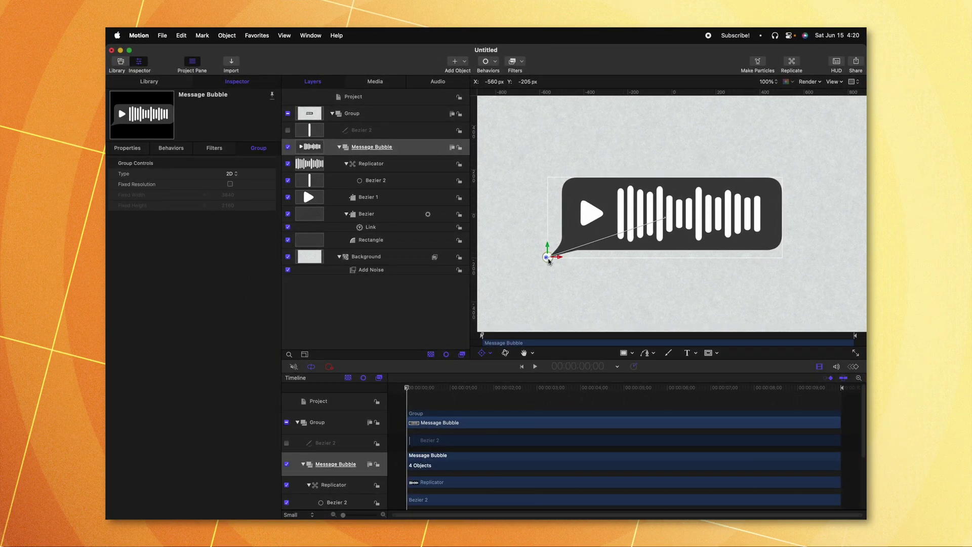
# Add an Overshoot parameter behavior to the X Scale of the Message Bubble group
pyautogui.click(122, 150)
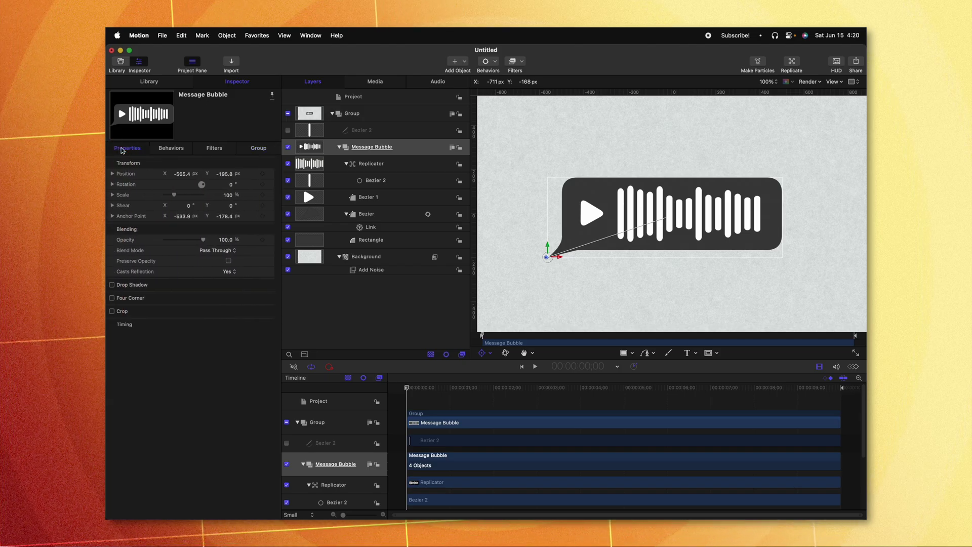
pyautogui.moveTo(175, 196)
pyautogui.mouseDown()
pyautogui.moveTo(166, 198)
pyautogui.moveTo(175, 200)
pyautogui.mouseUp()
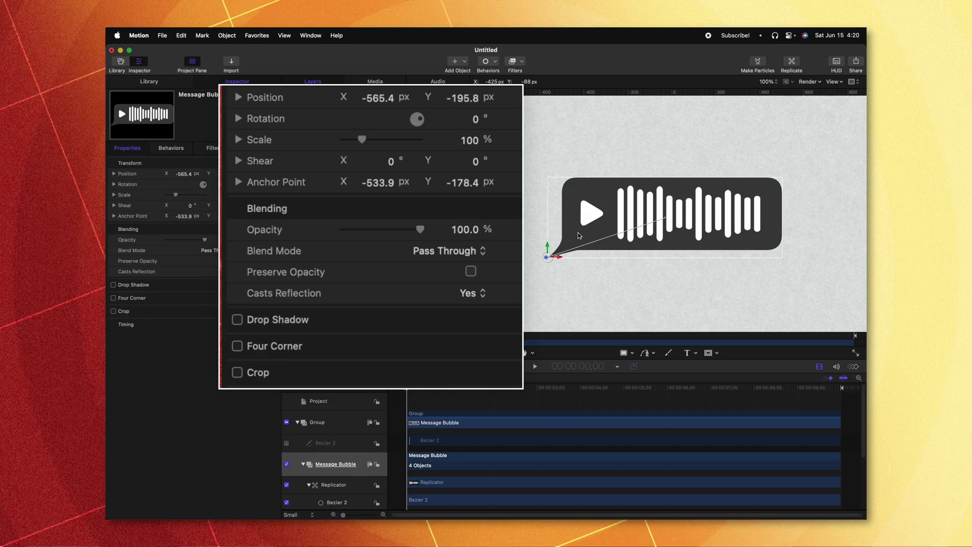
pyautogui.click(114, 196)
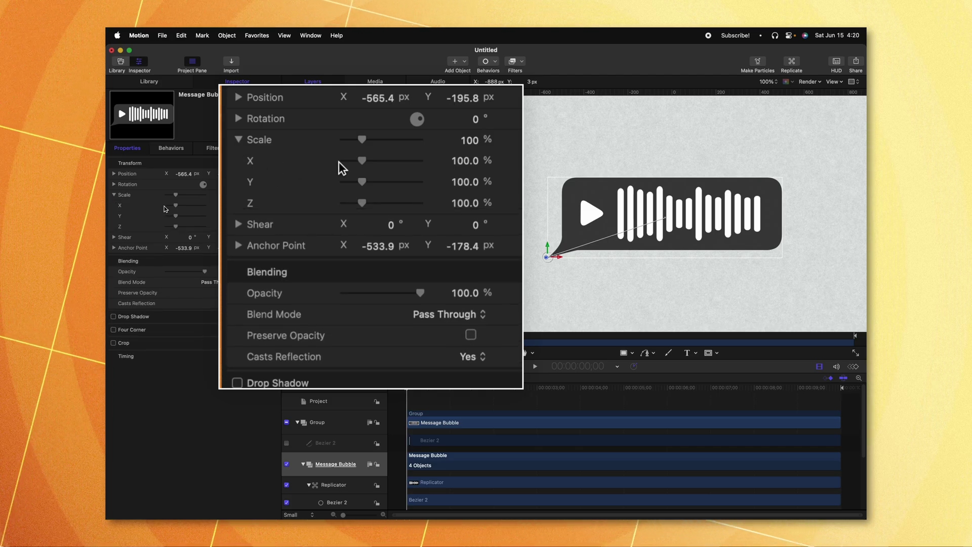
pyautogui.moveTo(175, 206); pyautogui.dragTo(163, 209)
pyautogui.press('super+z')
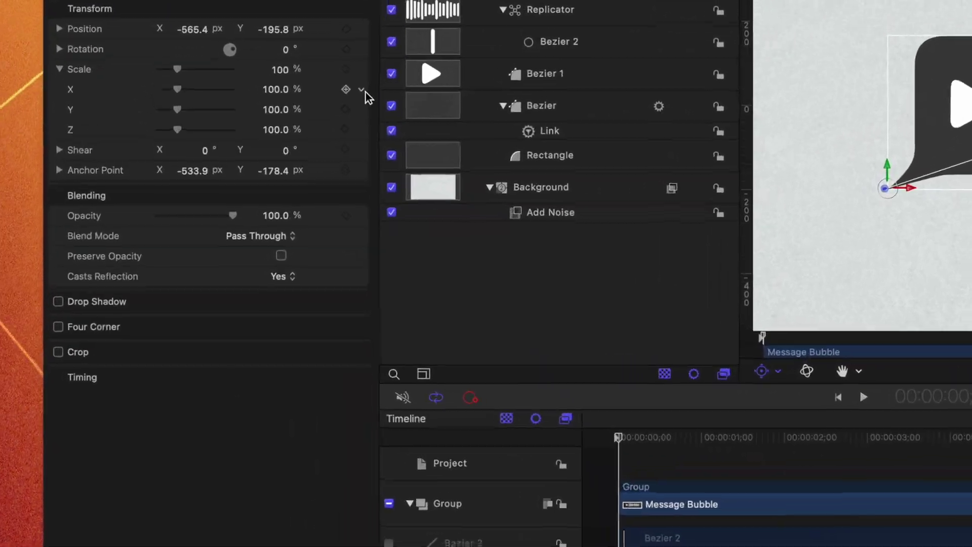
pyautogui.click(370, 80)
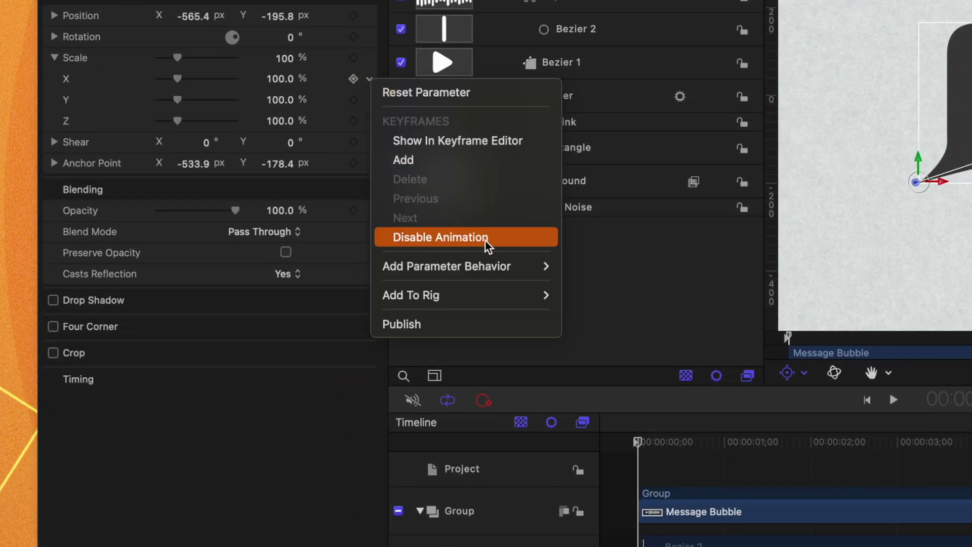
pyautogui.moveTo(488, 264)
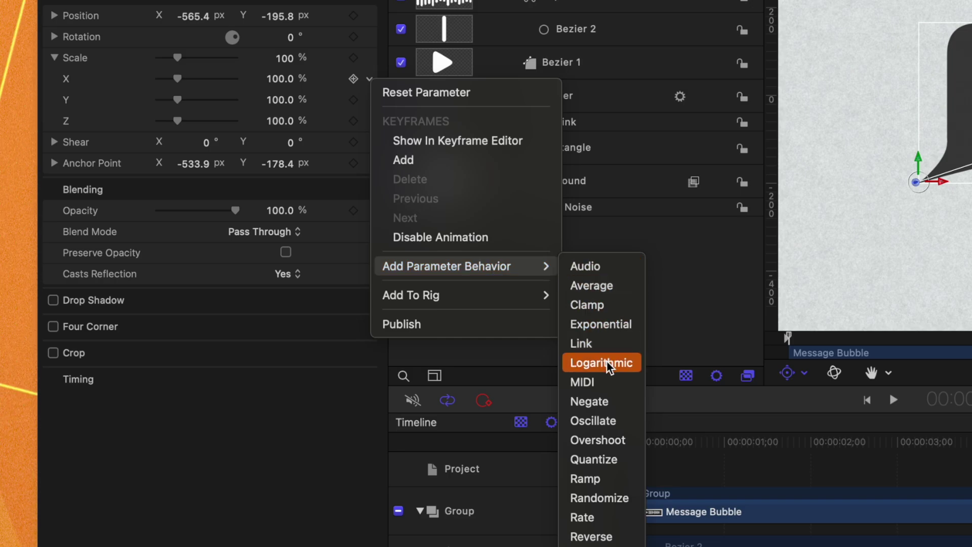
pyautogui.click(621, 446)
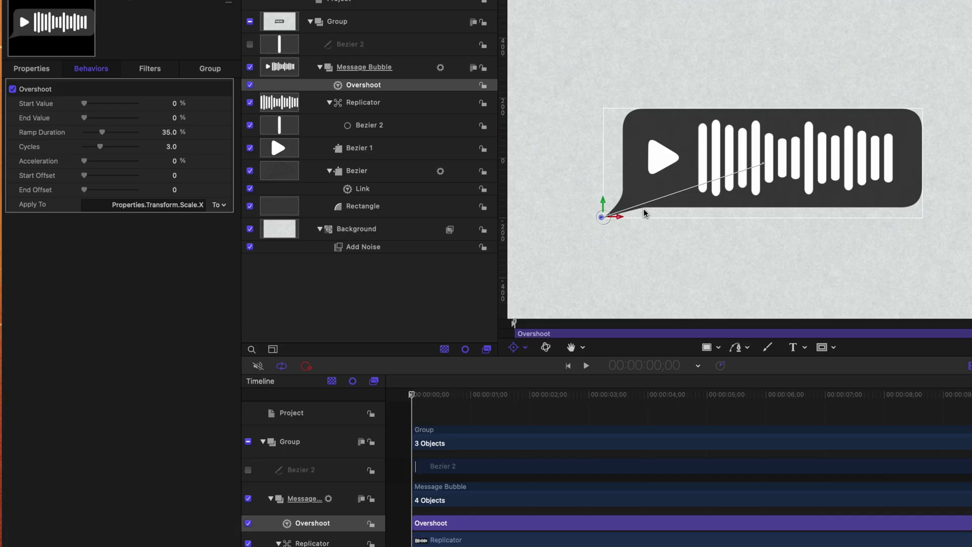
# Trim the Overshoot behavior to end at frame 29, set its Start Value to -100%, and preview the animation
pyautogui.moveTo(411, 395); pyautogui.dragTo(440, 400)
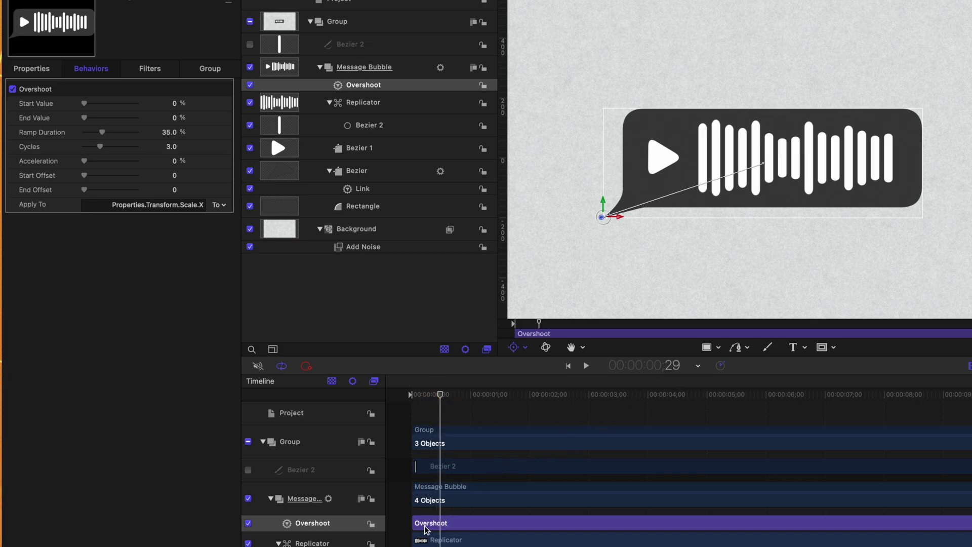
pyautogui.press('o')
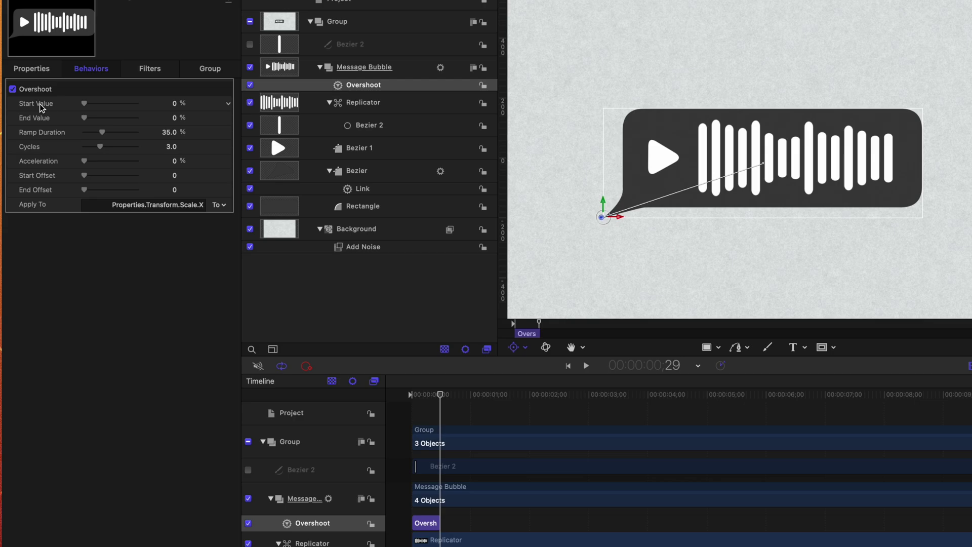
pyautogui.click(176, 104)
pyautogui.write('-100')
pyautogui.press('Return')
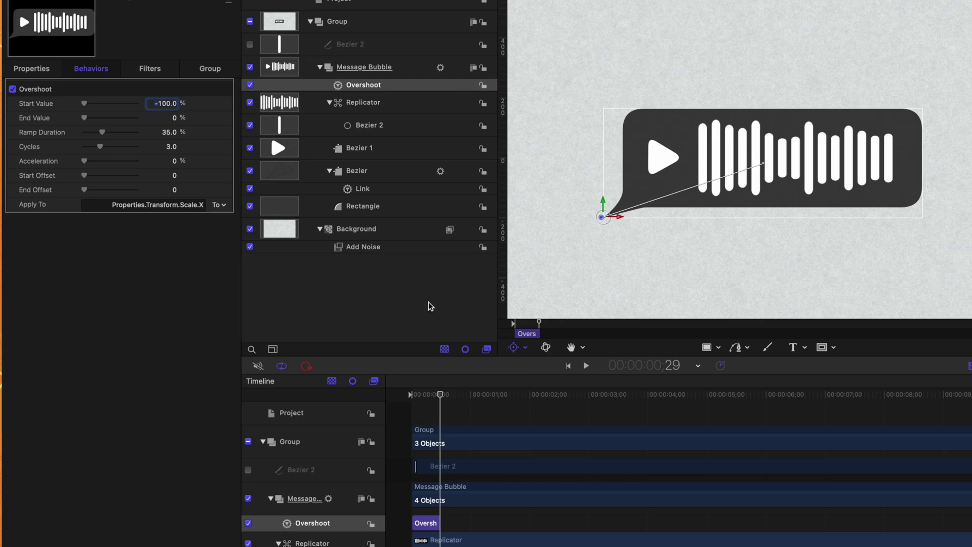
pyautogui.moveTo(440, 394); pyautogui.dragTo(410, 400)
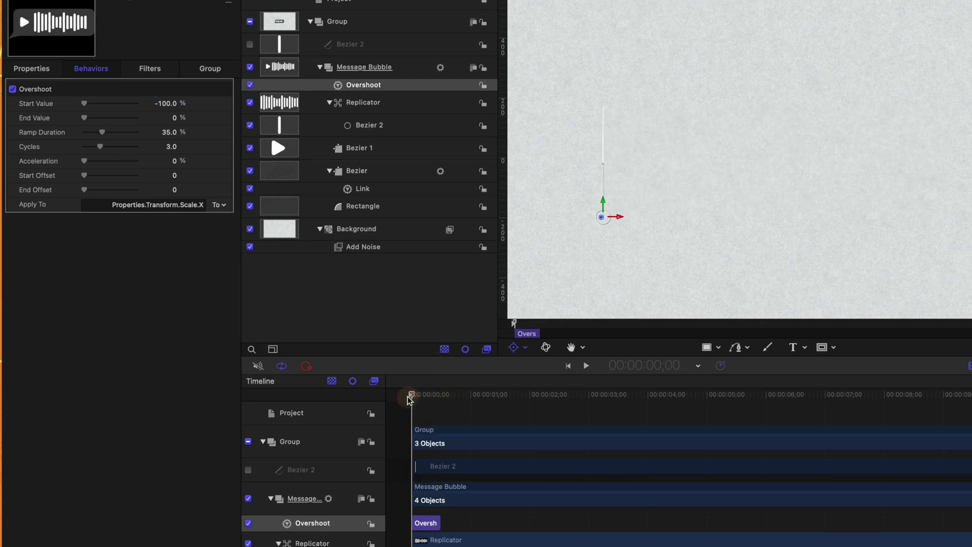
pyautogui.press('space')
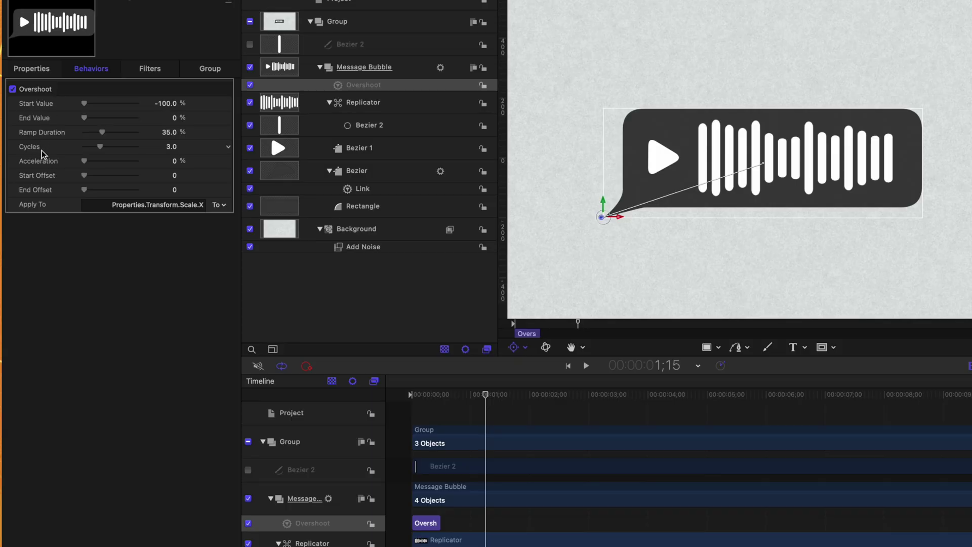
# Set the Overshoot's Cycles to 1 and its Acceleration to about 68.69%, and play back the bubble animation
pyautogui.click(173, 147)
pyautogui.write('1')
pyautogui.press('Return')
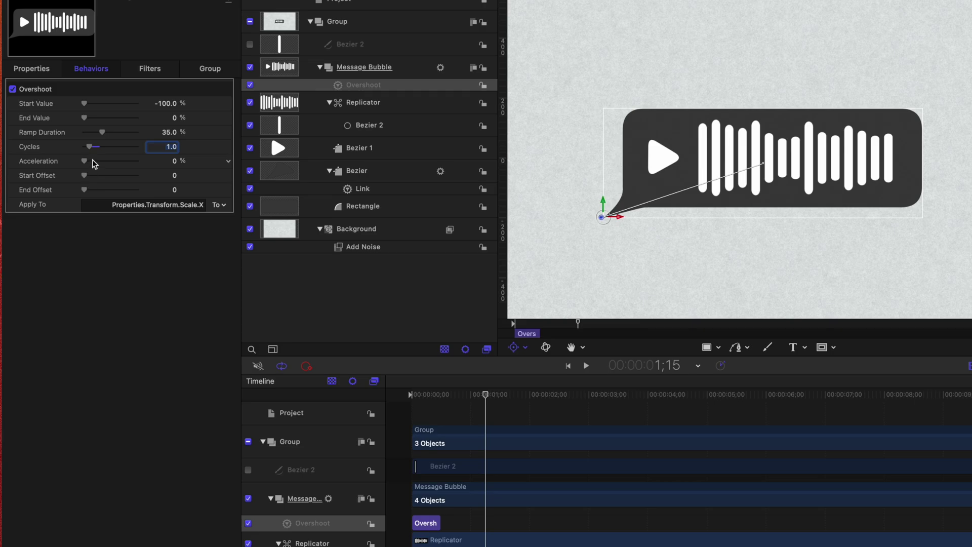
pyautogui.moveTo(93, 163); pyautogui.dragTo(121, 161)
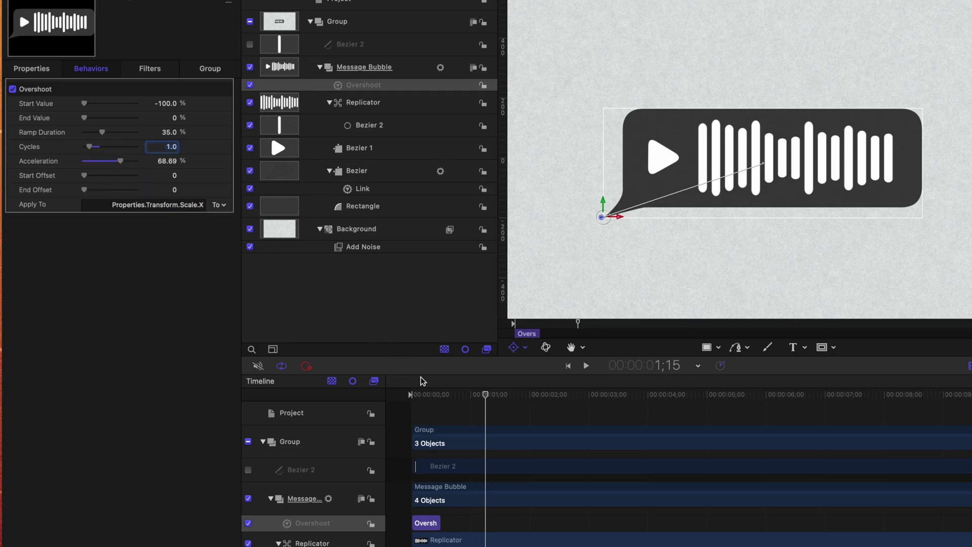
pyautogui.press('space')
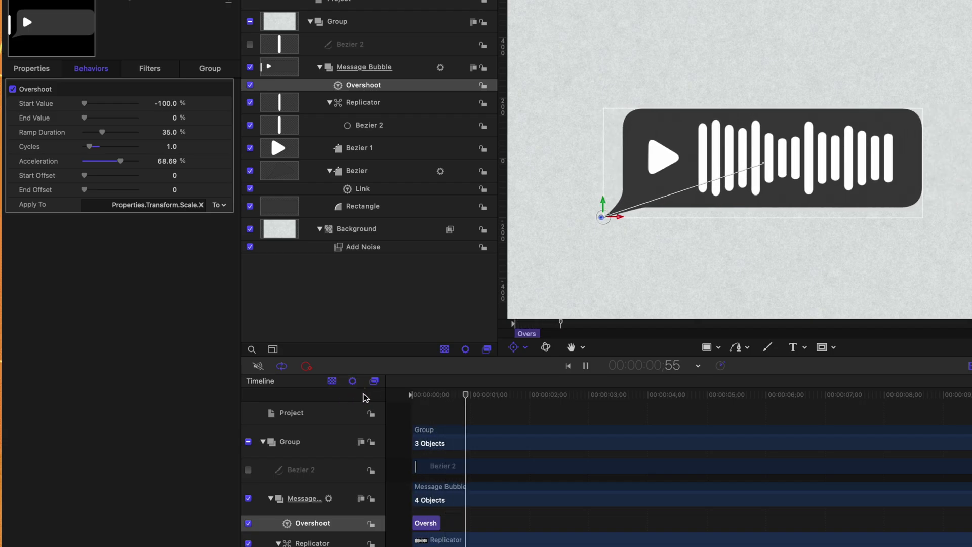
pyautogui.press('space')
# Apply the Sequence Replicator behavior to the waveform bars' Replicator
pyautogui.click(361, 101)
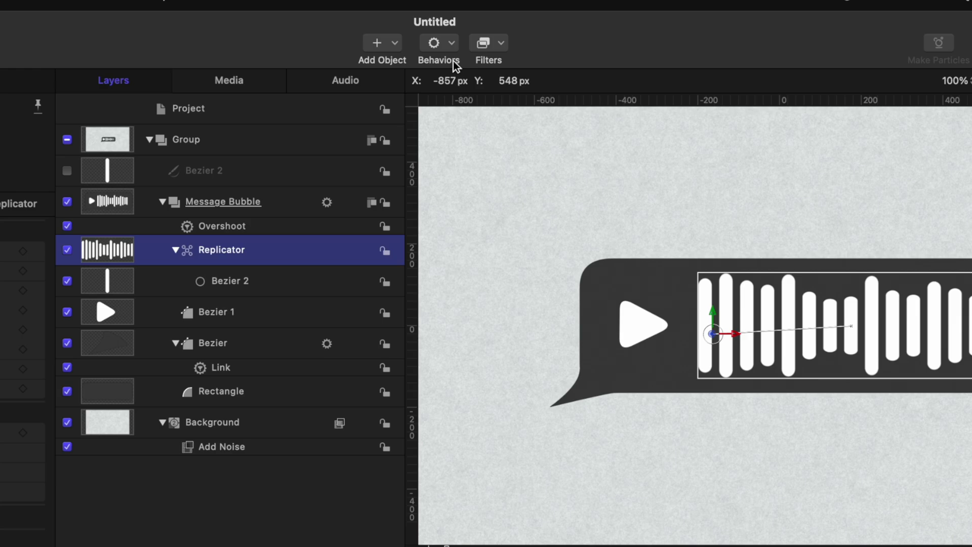
pyautogui.click(457, 42)
pyautogui.moveTo(497, 178)
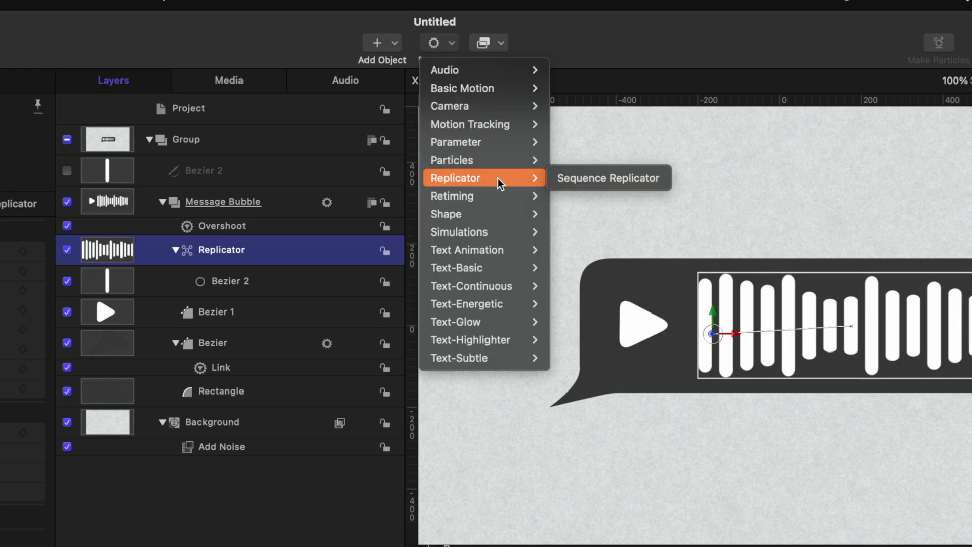
pyautogui.click(550, 178)
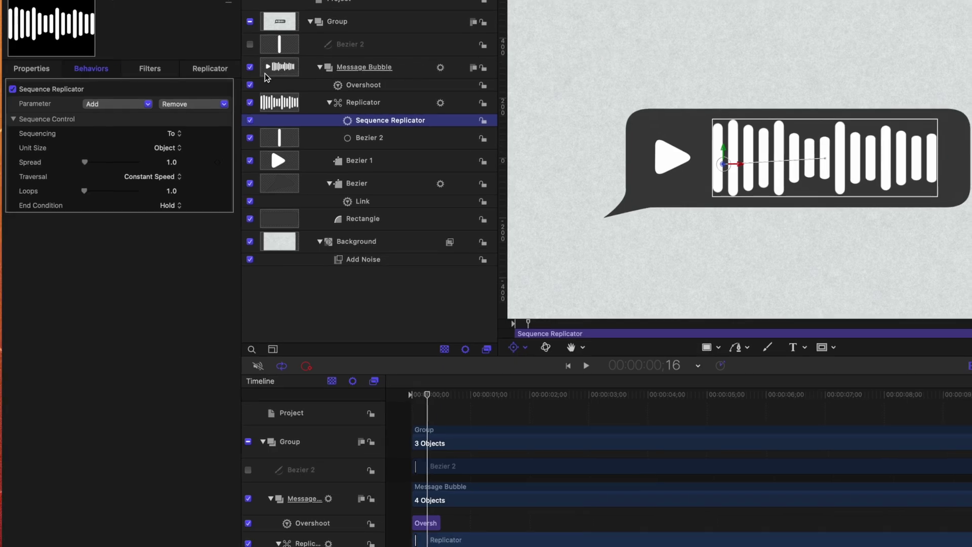
# Add the Scale parameter to the Sequence Replicator, set only its Y scale to 0%, and scrub through the result
pyautogui.click(22, 160)
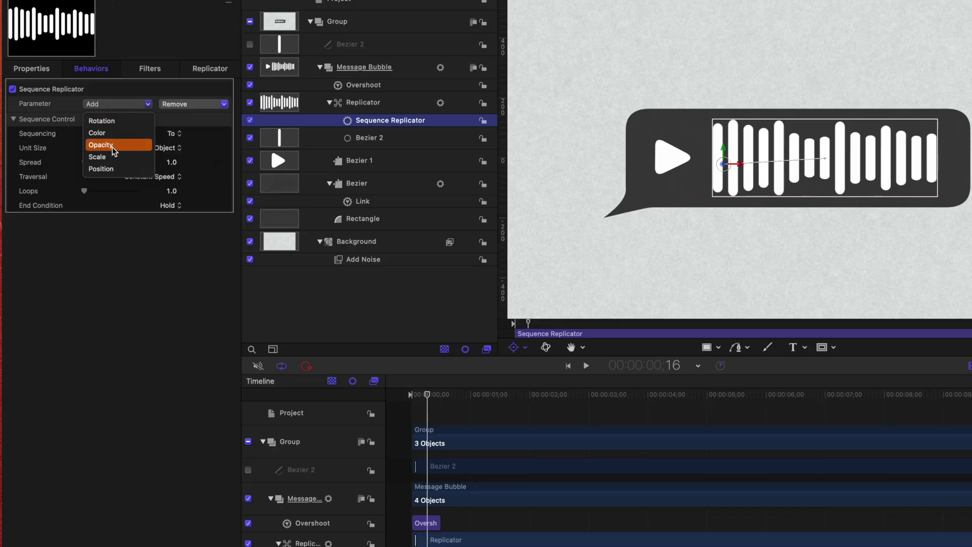
pyautogui.click(114, 157)
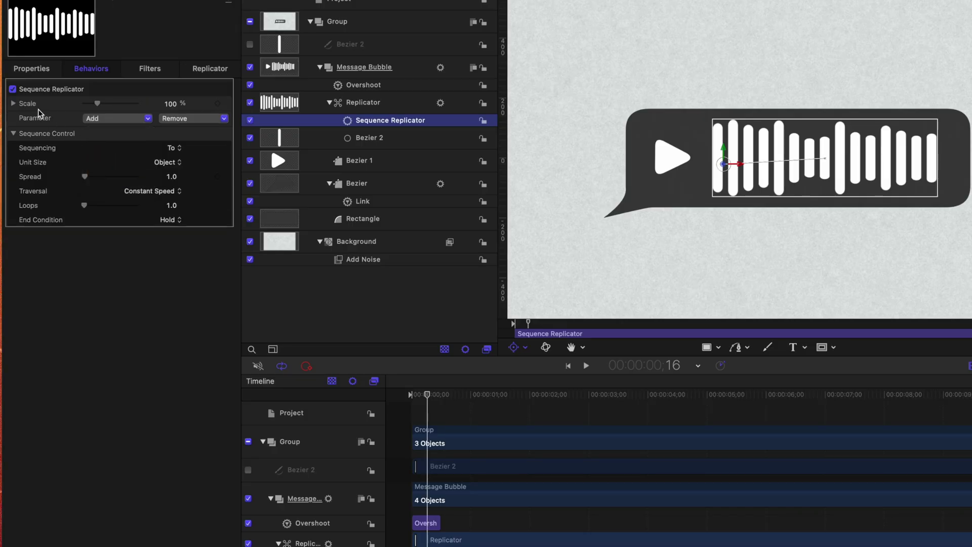
pyautogui.click(13, 106)
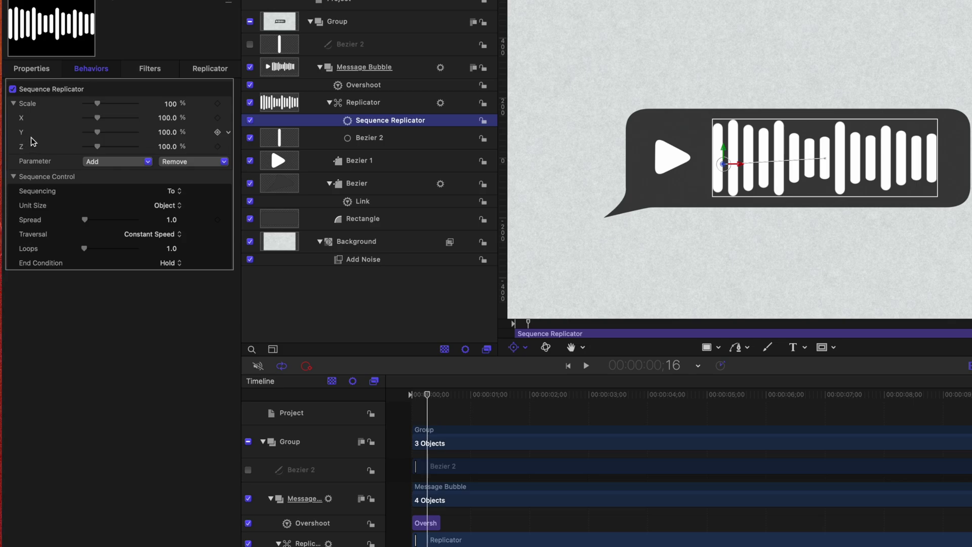
pyautogui.moveTo(97, 132); pyautogui.dragTo(35, 145)
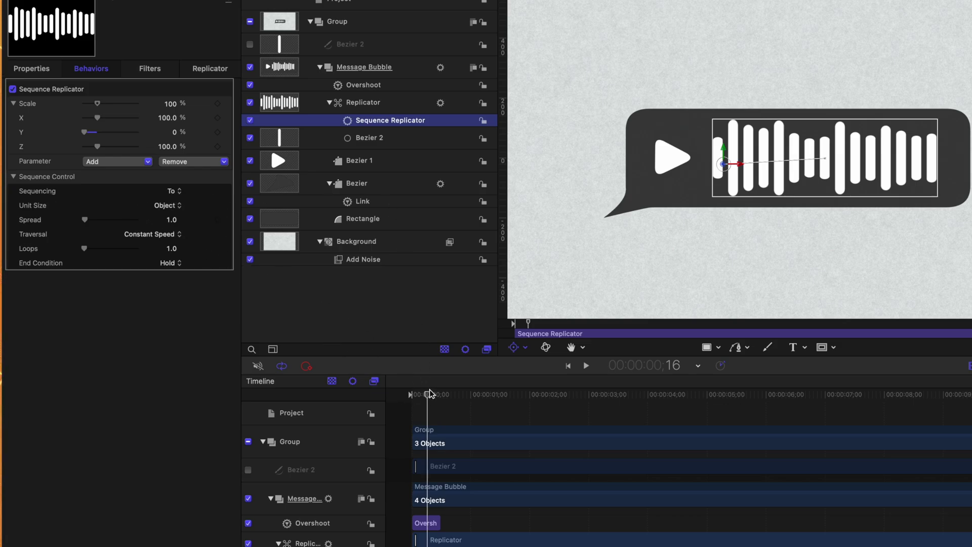
pyautogui.moveTo(429, 394); pyautogui.dragTo(500, 350)
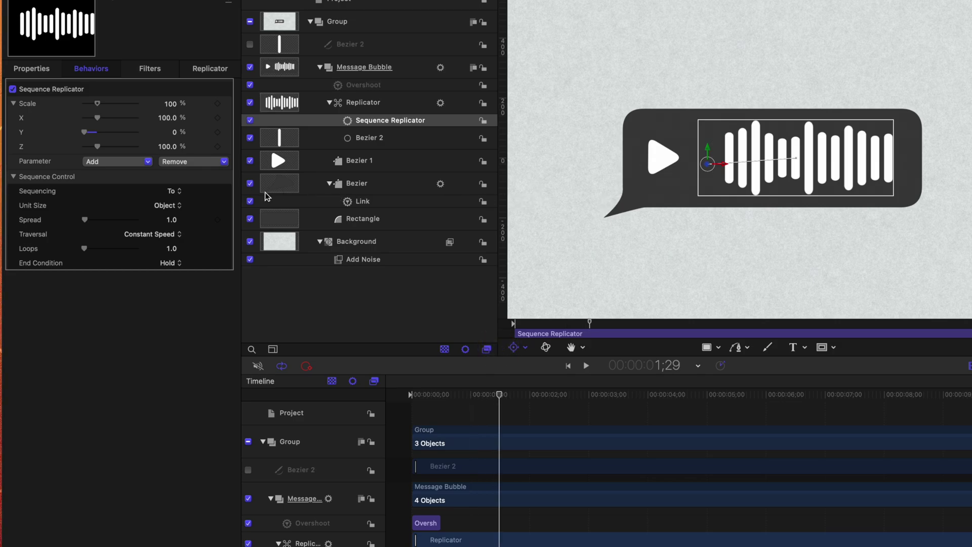
# Change the Sequence Replicator's Sequencing to From and return the playhead to the project start
pyautogui.click(178, 193)
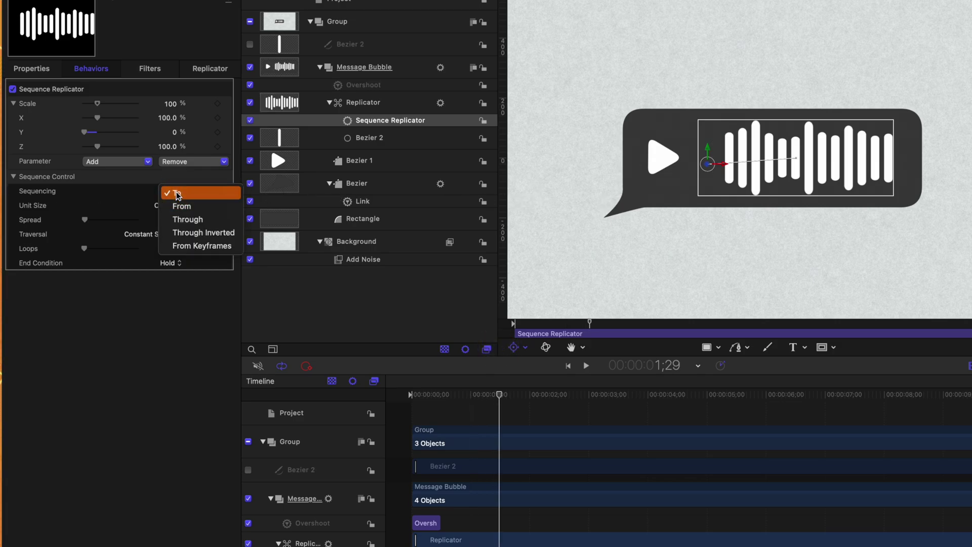
pyautogui.click(199, 205)
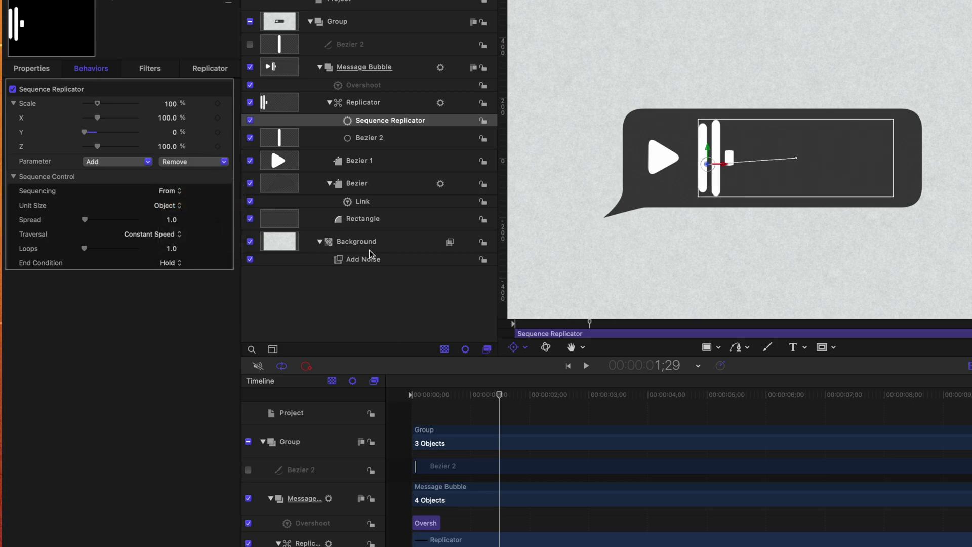
pyautogui.moveTo(471, 390); pyautogui.dragTo(406, 380)
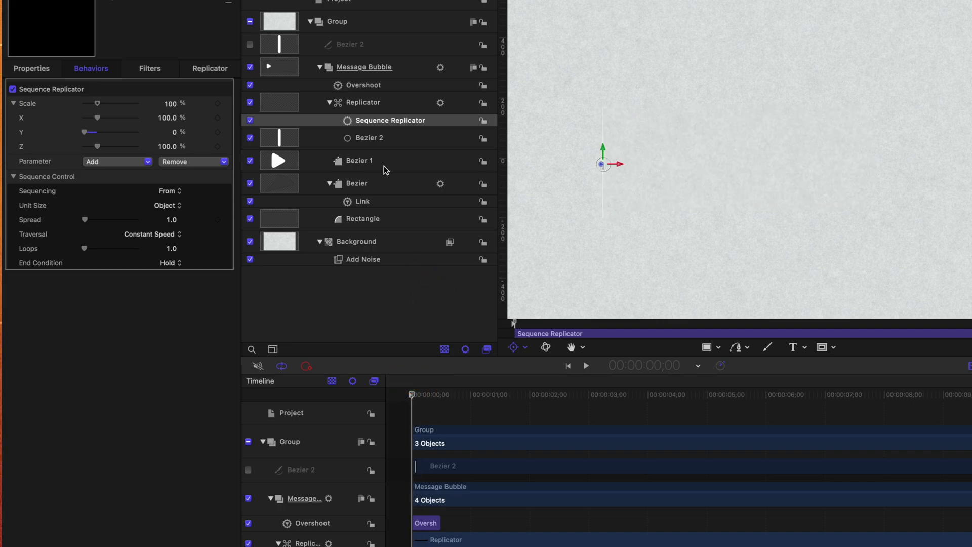
# Set the waveform Replicator's in point at frame 17, once the bubble has opened
pyautogui.click(349, 100)
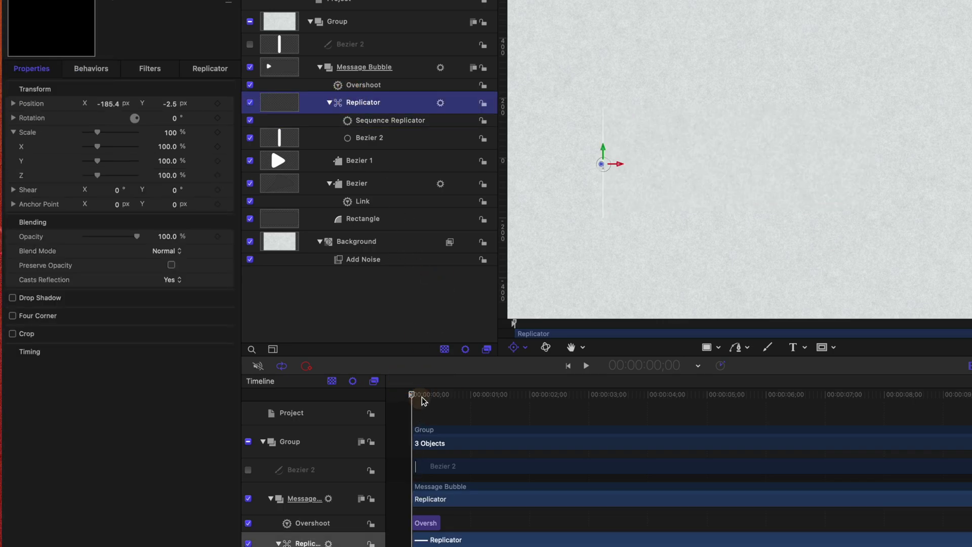
pyautogui.moveTo(421, 396); pyautogui.dragTo(430, 399)
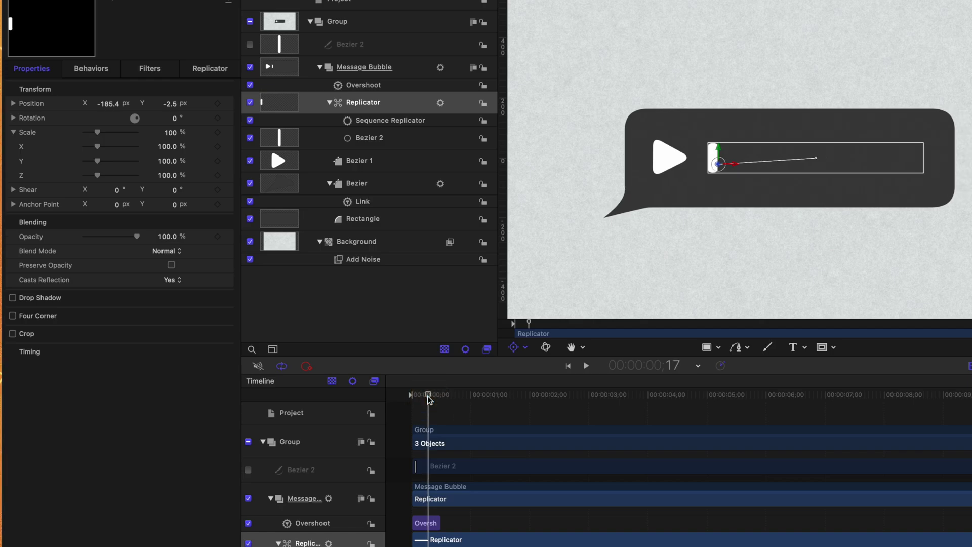
pyautogui.press('i')
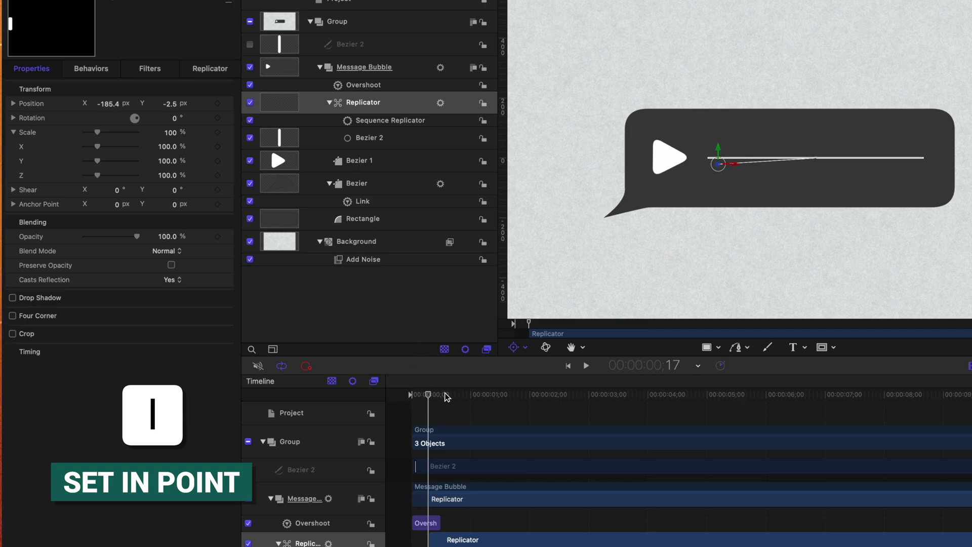
# Trim the Sequence Replicator behavior's out point to about one second and play back the bar animation
pyautogui.scroll(-2, 448, 442)
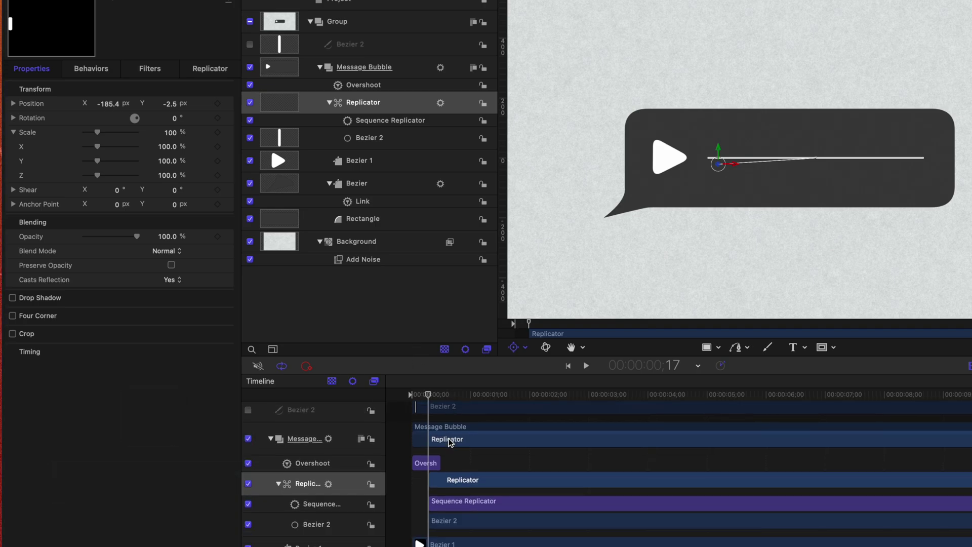
pyautogui.click(454, 506)
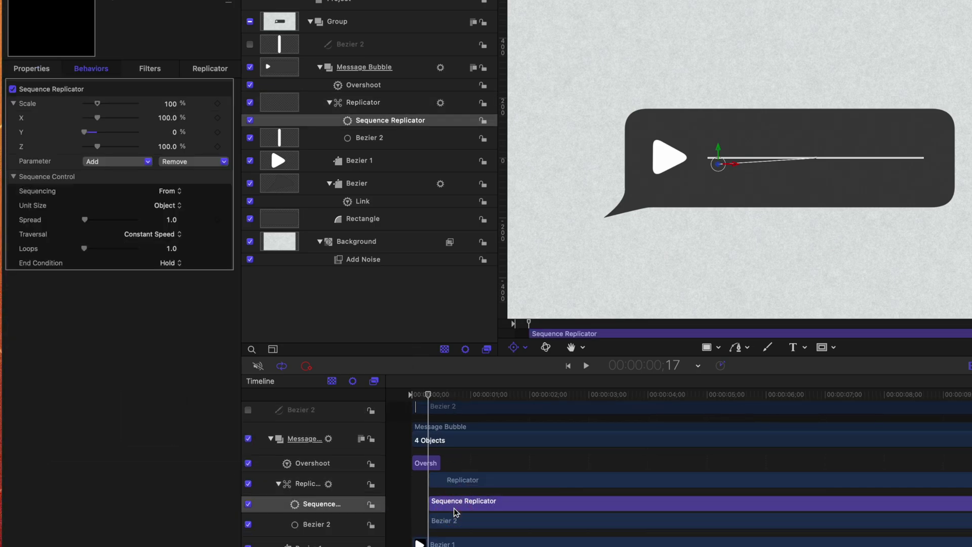
pyautogui.moveTo(446, 391); pyautogui.dragTo(417, 402)
pyautogui.press('o')
pyautogui.press('space')
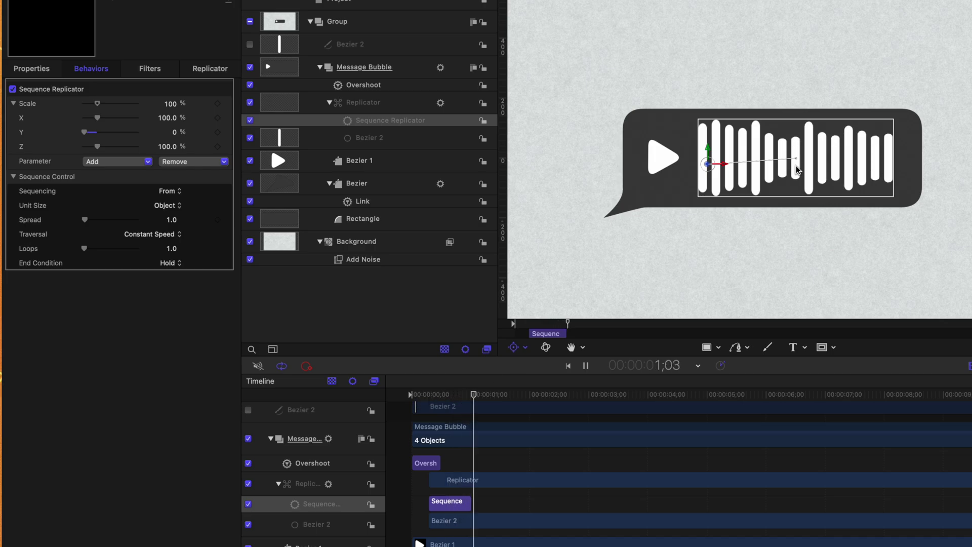
pyautogui.press('space')
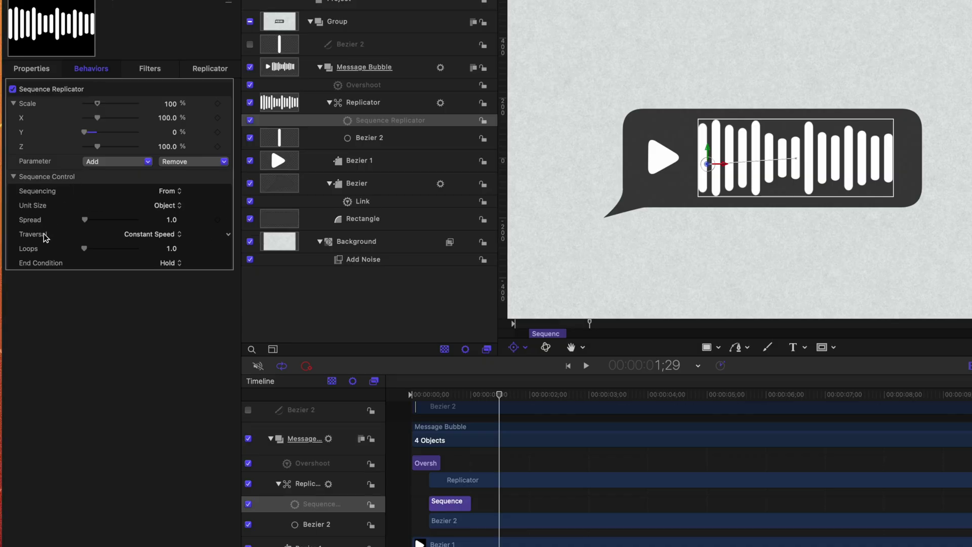
# Change the Sequence Replicator's Traversal to Ease In/Out and play back the animation from the start
pyautogui.click(142, 236)
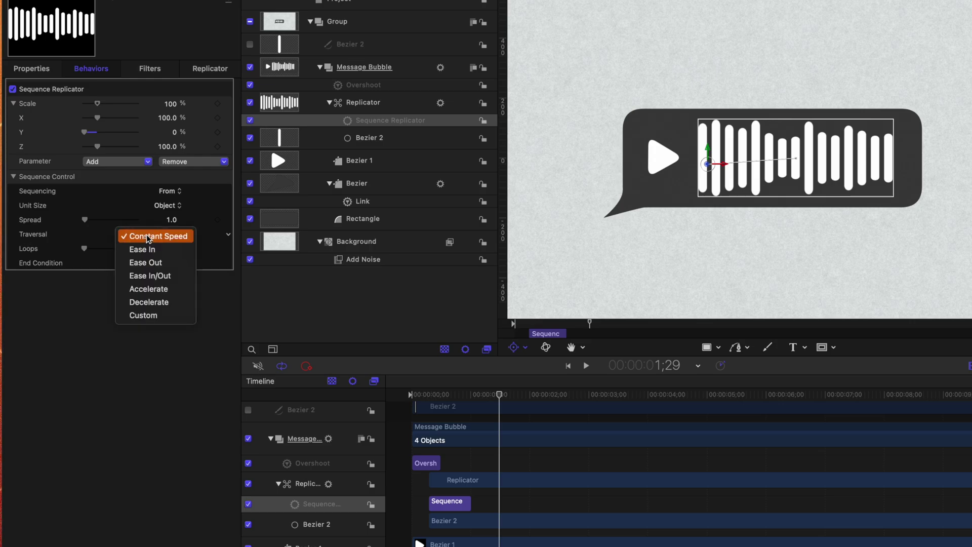
pyautogui.click(175, 273)
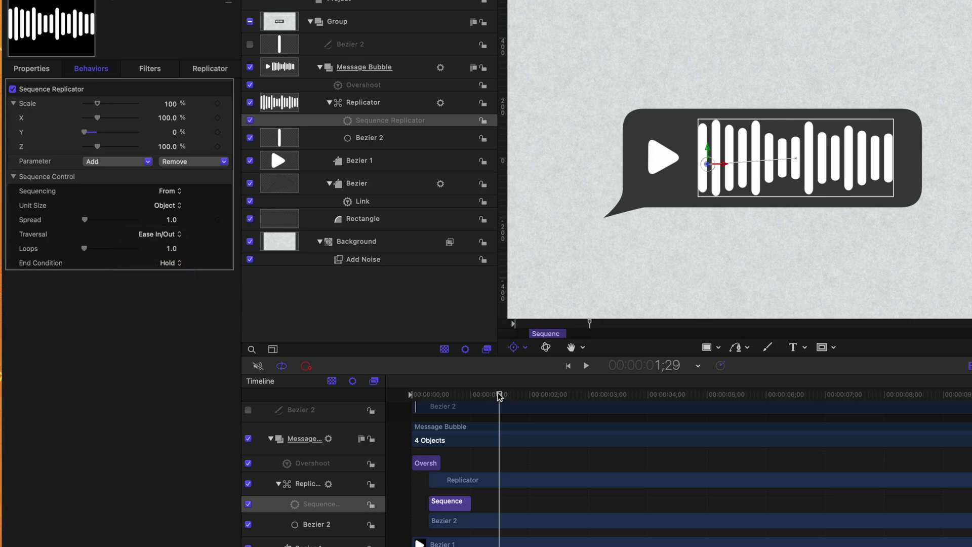
pyautogui.moveTo(499, 396); pyautogui.dragTo(332, 407)
pyautogui.press('space')
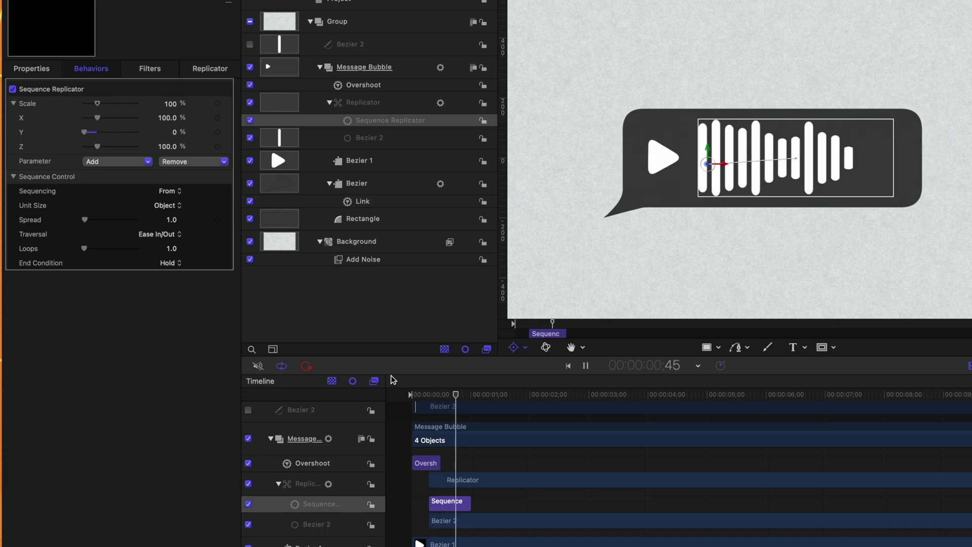
pyautogui.moveTo(444, 395); pyautogui.dragTo(402, 394)
pyautogui.press('space')
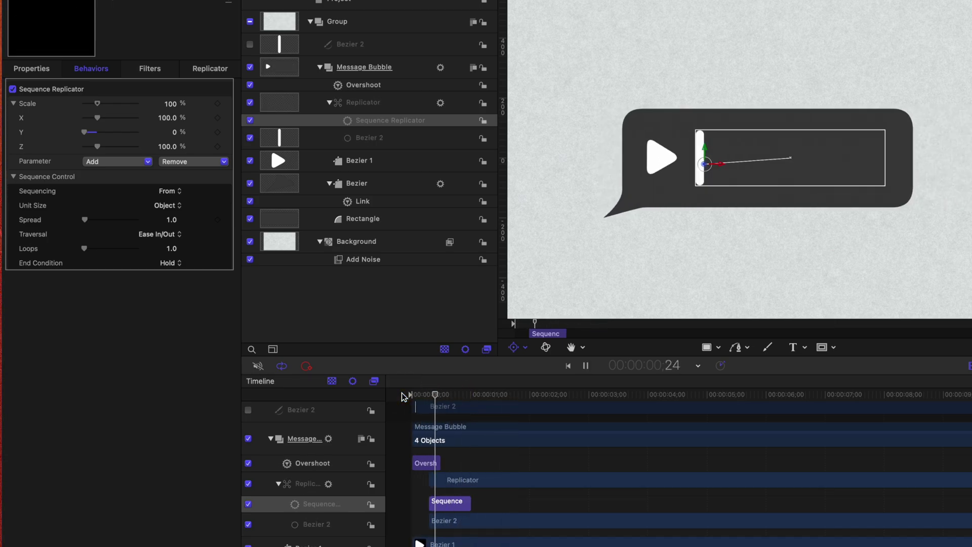
pyautogui.press('space')
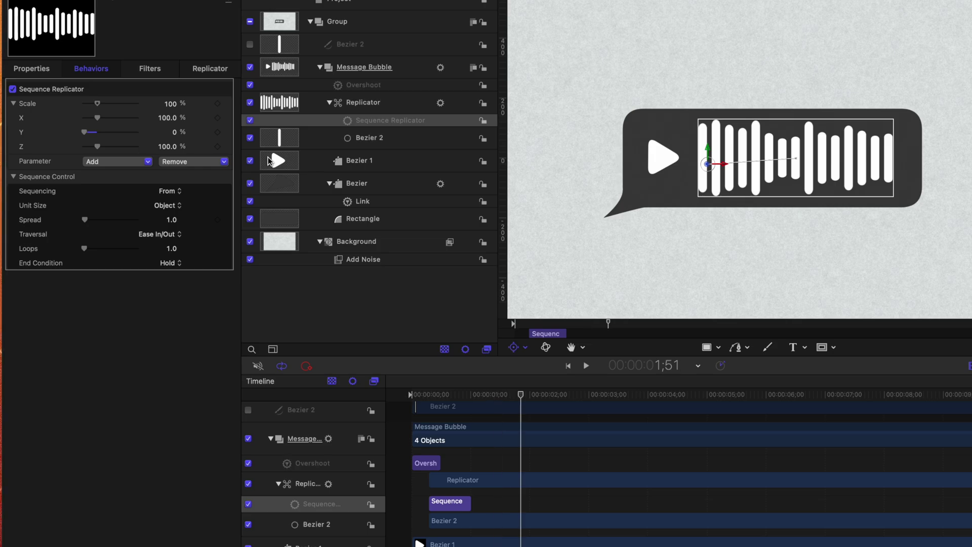
# Rename the triangle shape layer as Play Button and set its in point at frame 15
pyautogui.click(270, 161)
pyautogui.doubleClick(361, 160)
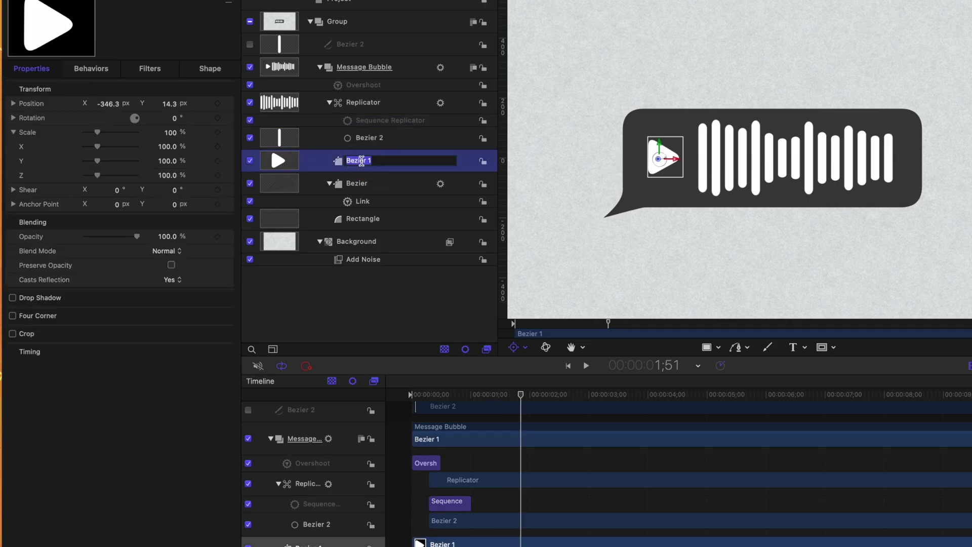
pyautogui.write('Play Button')
pyautogui.press('Return')
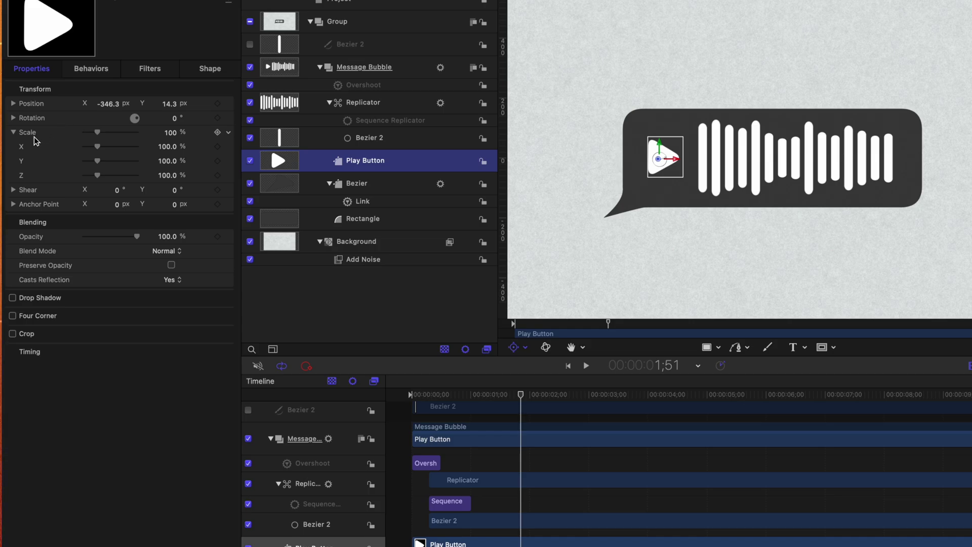
pyautogui.moveTo(412, 393); pyautogui.dragTo(426, 391)
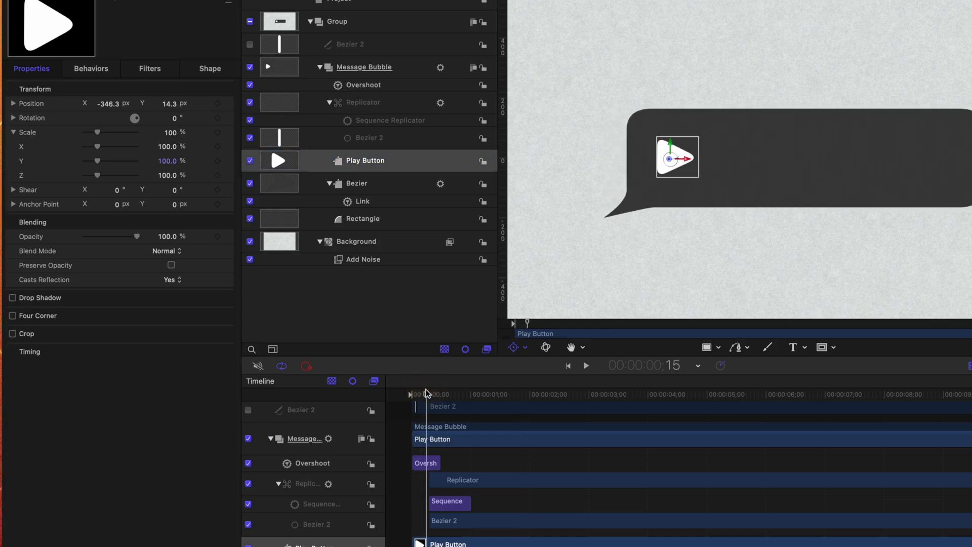
pyautogui.press('i')
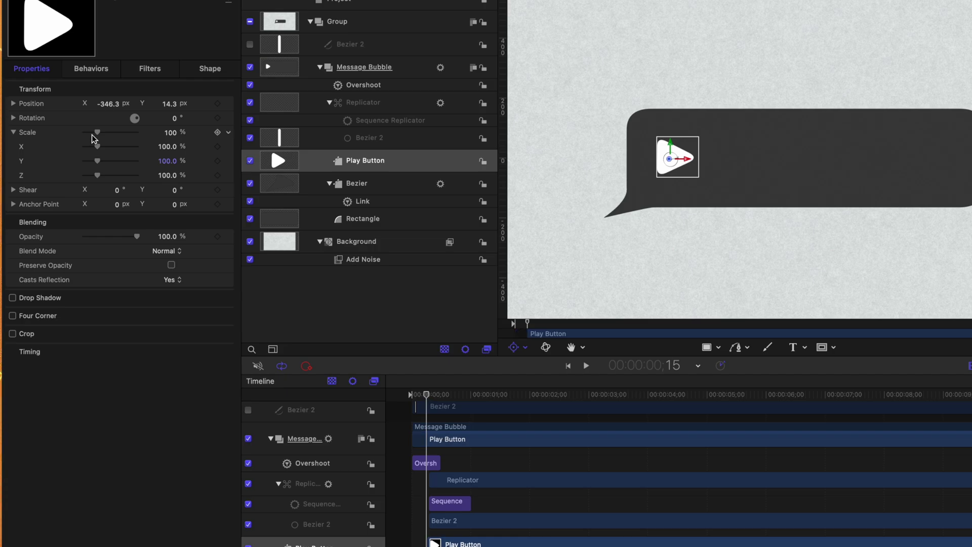
# Add an Overshoot parameter behavior to the Play Button's Scale with a Start Value of -100%
pyautogui.click(229, 135)
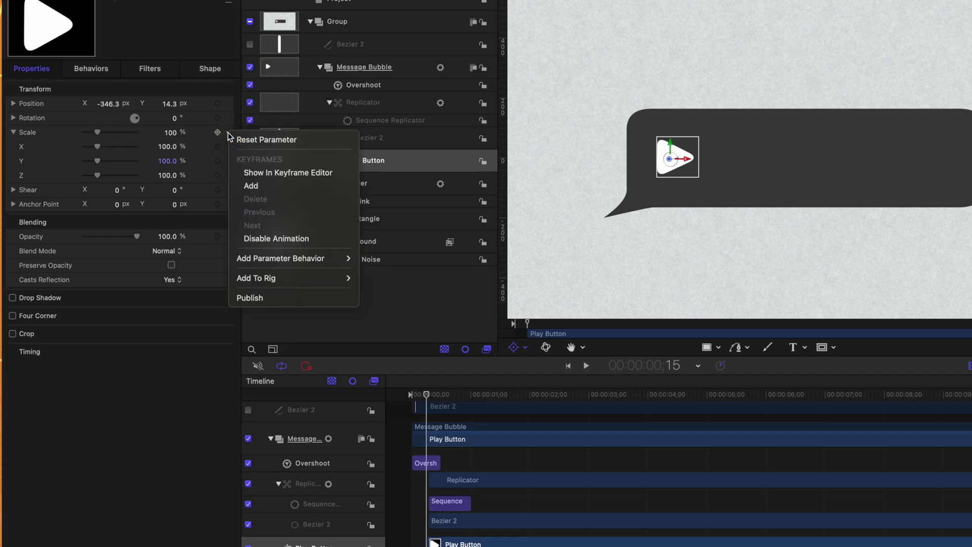
pyautogui.moveTo(322, 259)
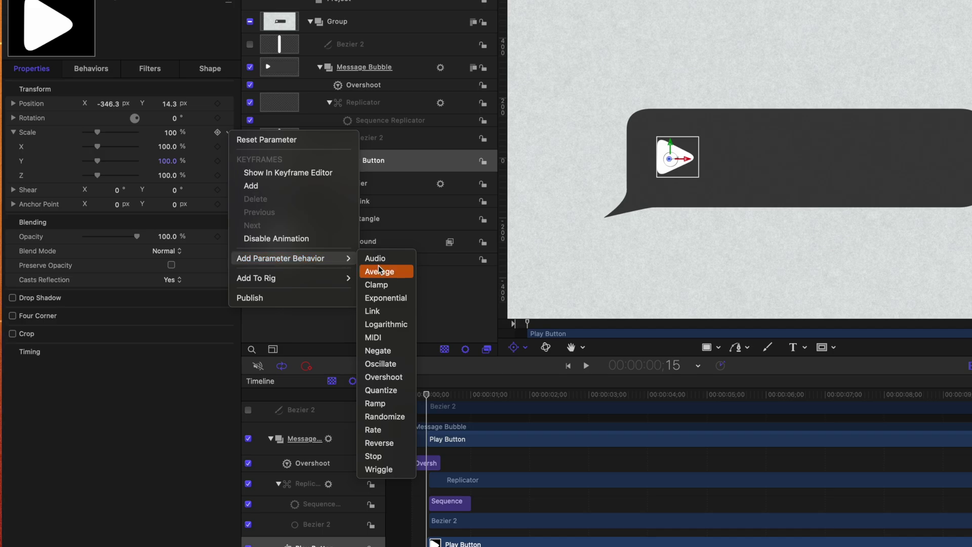
pyautogui.click(389, 374)
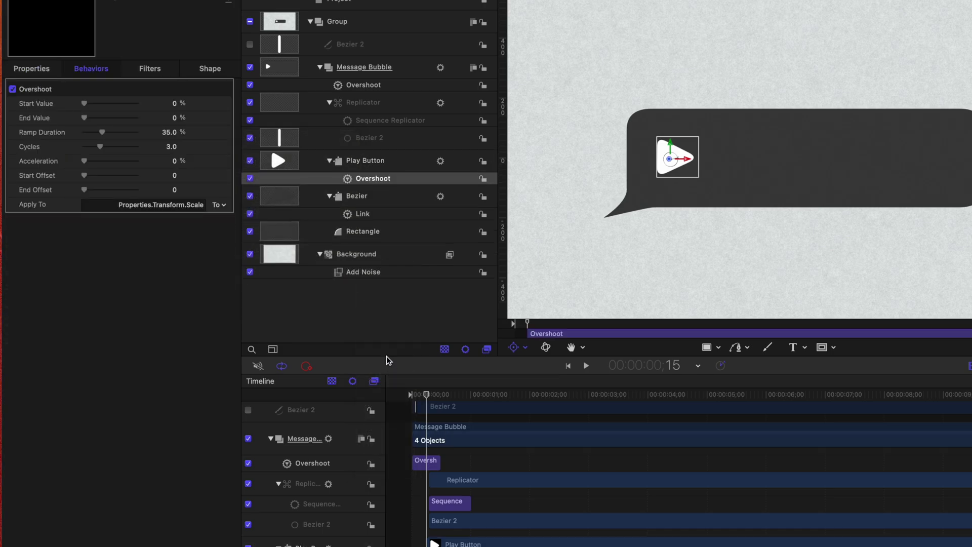
pyautogui.click(176, 103)
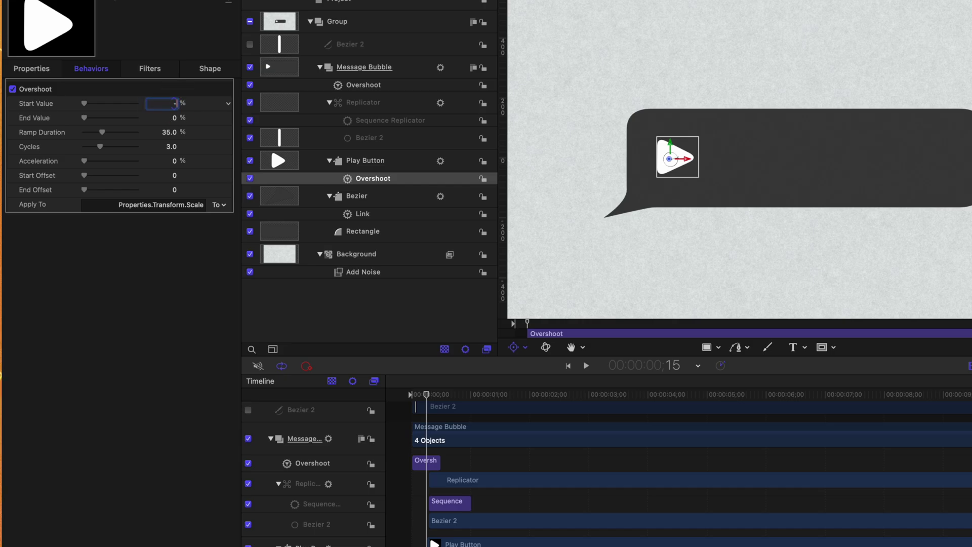
pyautogui.press('Return')
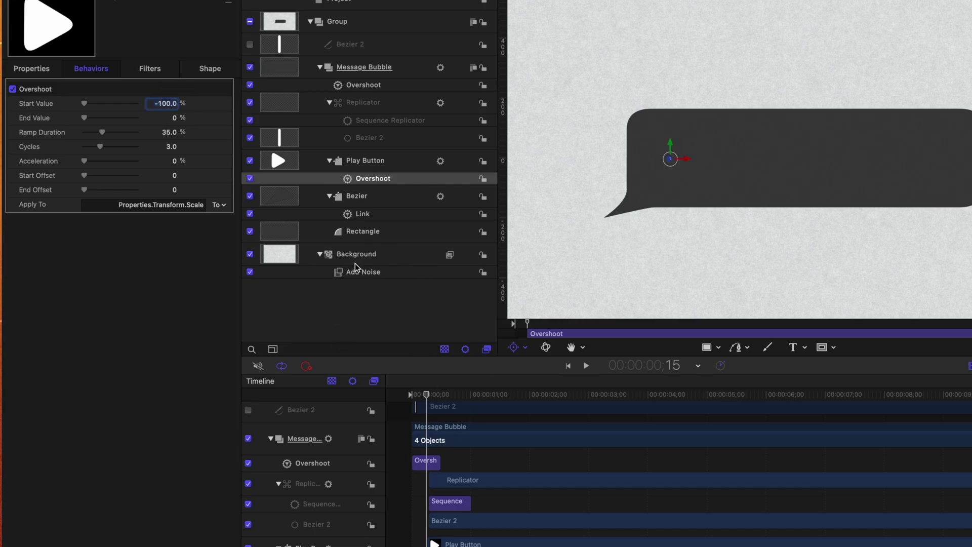
# Set the out point of the Play Button's Overshoot at frame 37
pyautogui.moveTo(434, 399)
pyautogui.mouseDown()
pyautogui.moveTo(681, 378)
pyautogui.moveTo(436, 404)
pyautogui.moveTo(448, 404)
pyautogui.mouseUp()
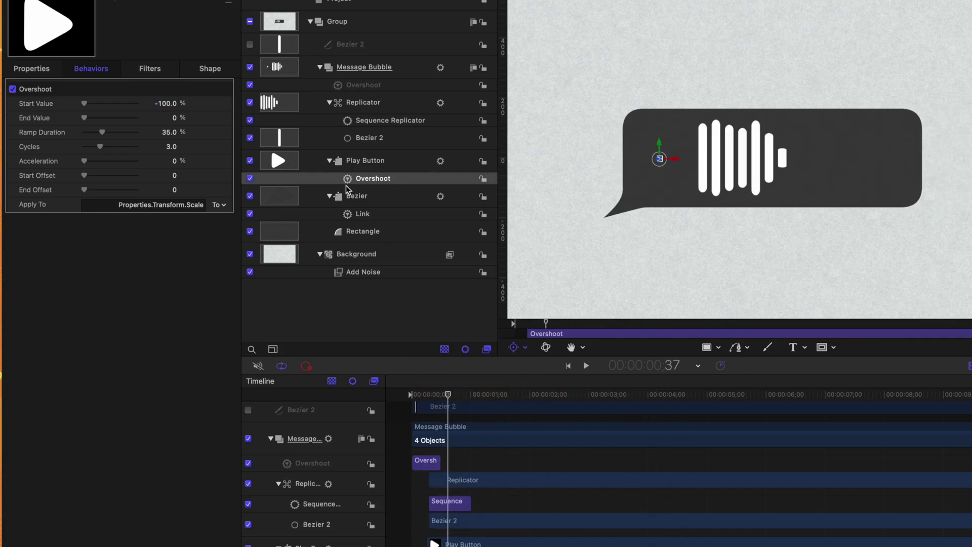
pyautogui.click(381, 183)
pyautogui.press('o')
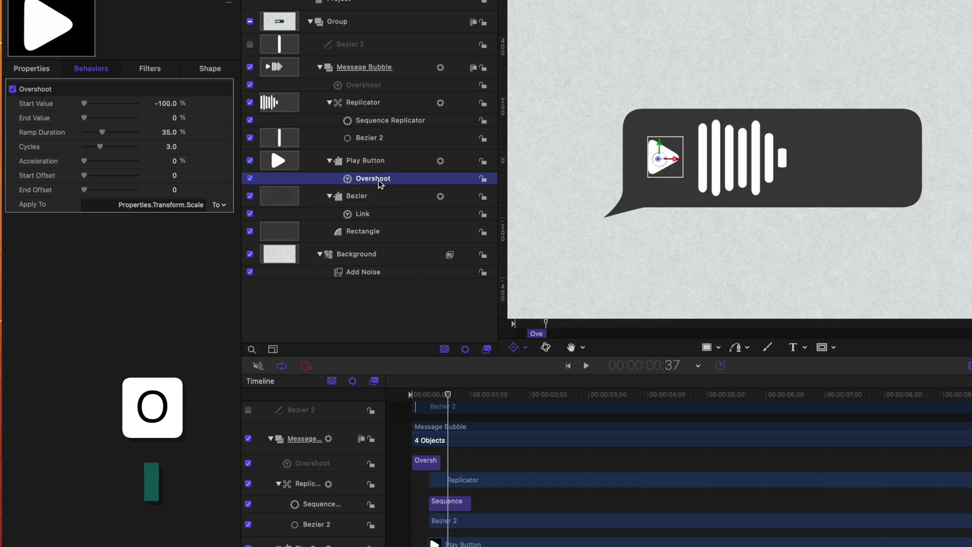
pyautogui.press('space')
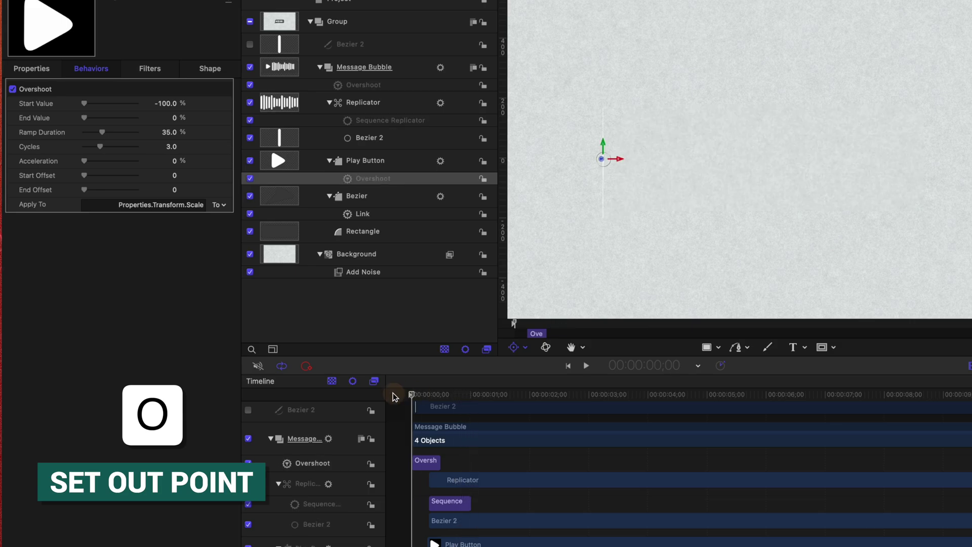
# Play back the Play Button's pop-in, set its Overshoot Cycles to 1, and preview it again
pyautogui.press('space')
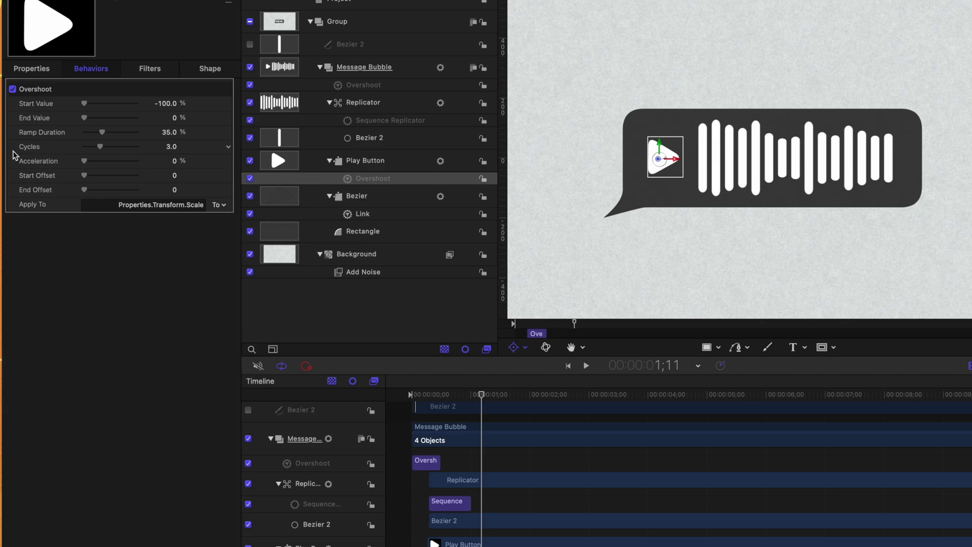
pyautogui.doubleClick(168, 147)
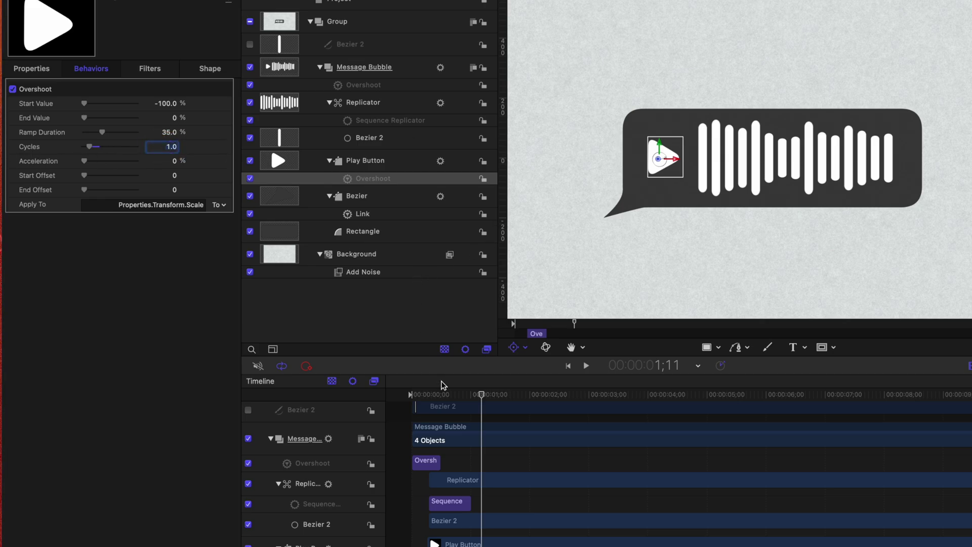
pyautogui.press('space')
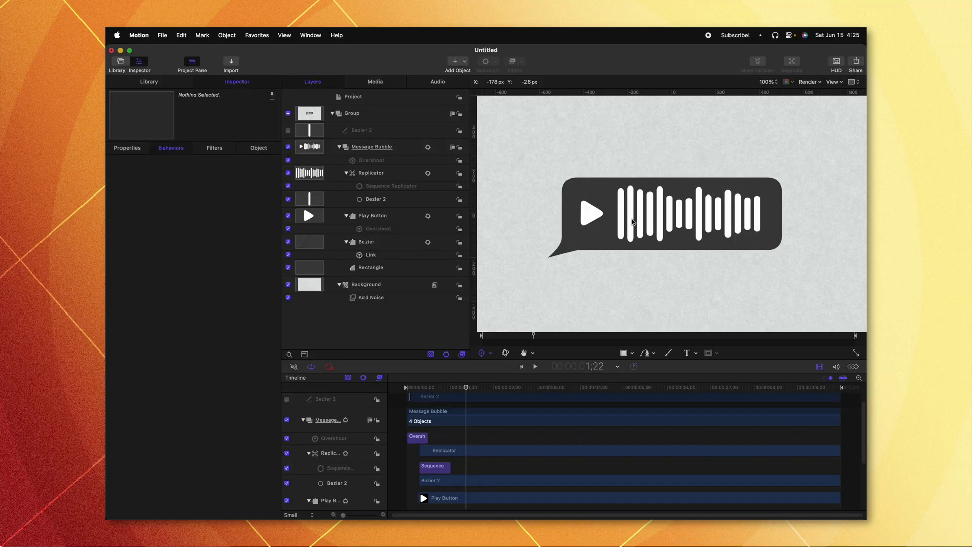
# Add the Stylize filter Fill to the waveform bars' Replicator
pyautogui.click(318, 174)
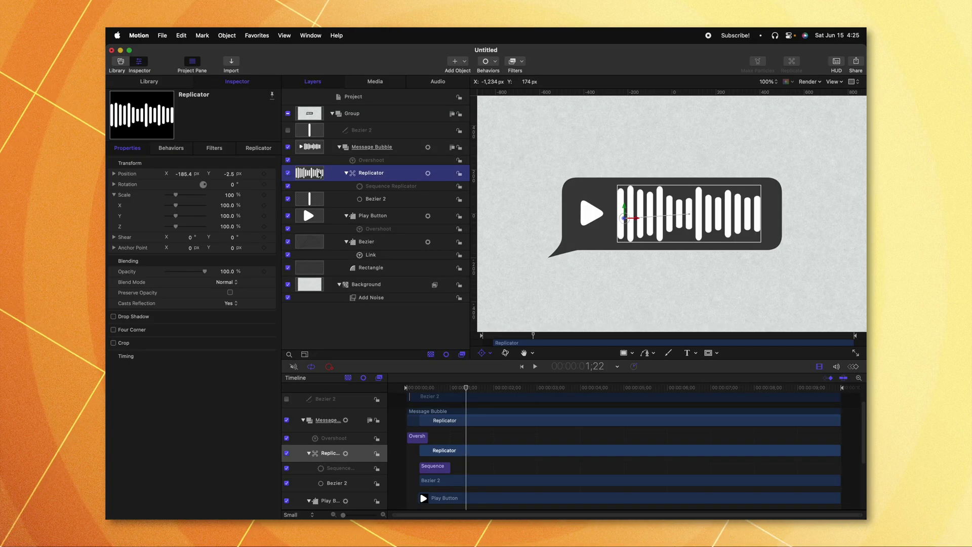
pyautogui.click(512, 61)
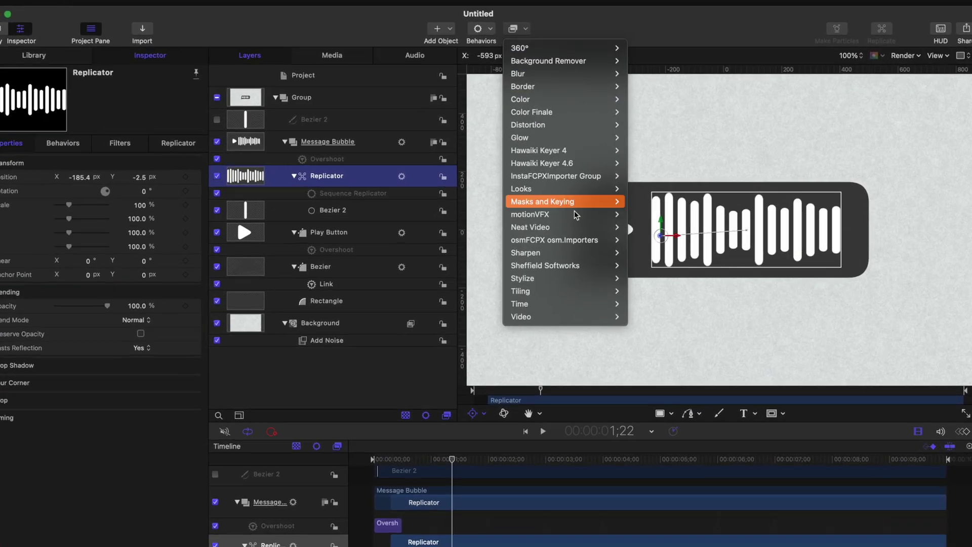
pyautogui.moveTo(578, 280)
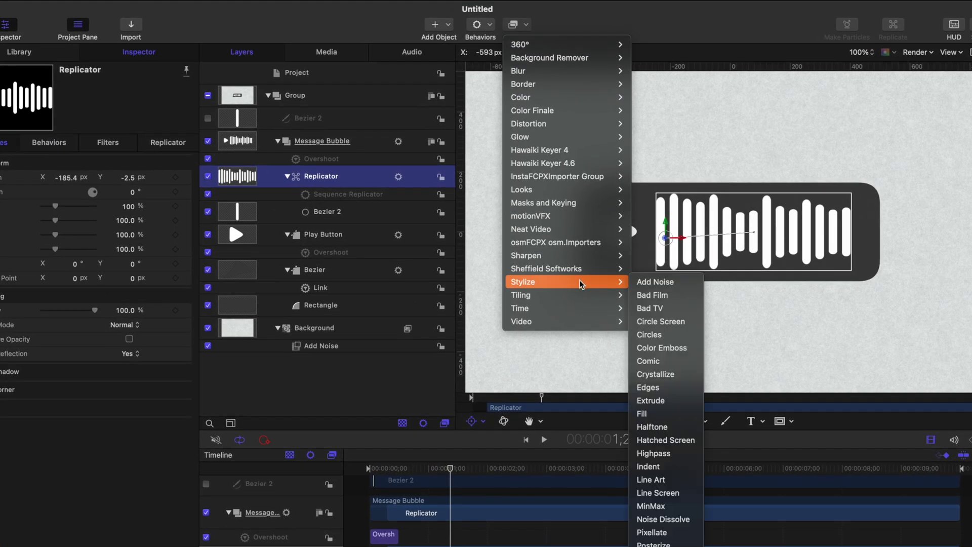
pyautogui.click(655, 413)
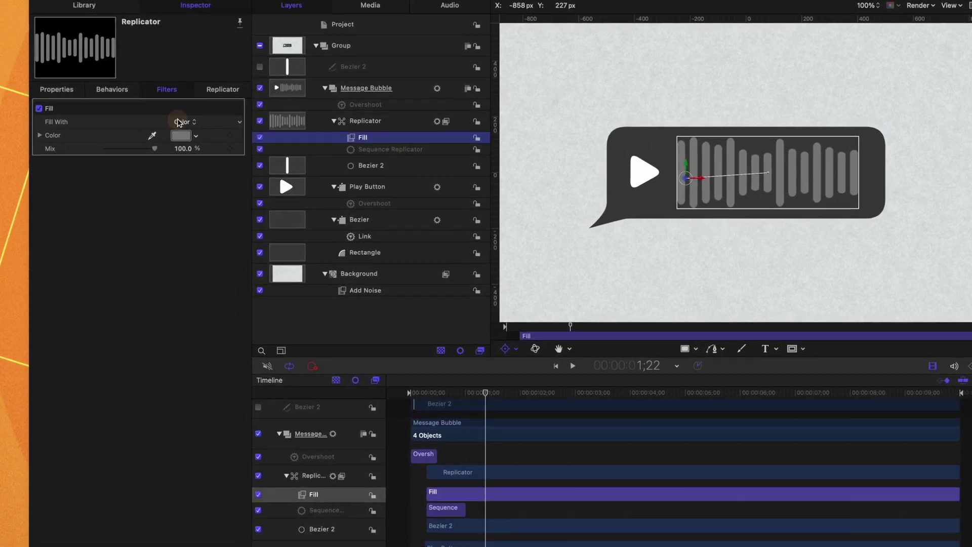
# Fill the waveform bars with a gradient and align it horizontally from the play button to the last bar
pyautogui.click(228, 173)
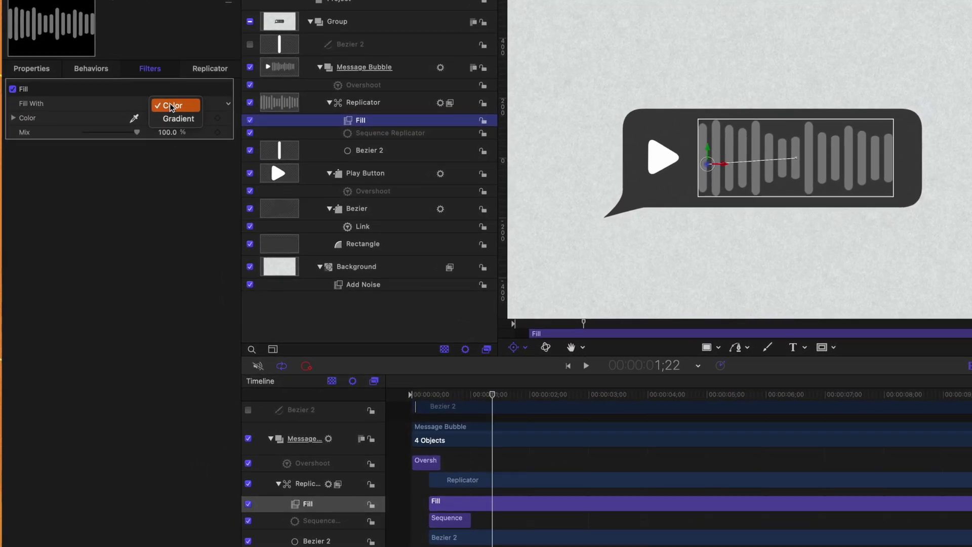
pyautogui.click(176, 118)
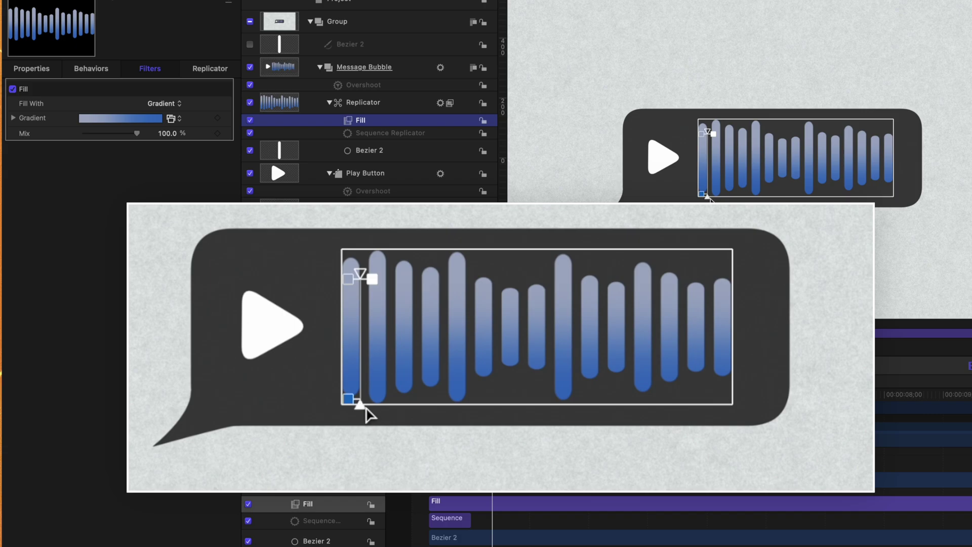
pyautogui.moveTo(710, 199); pyautogui.dragTo(899, 160)
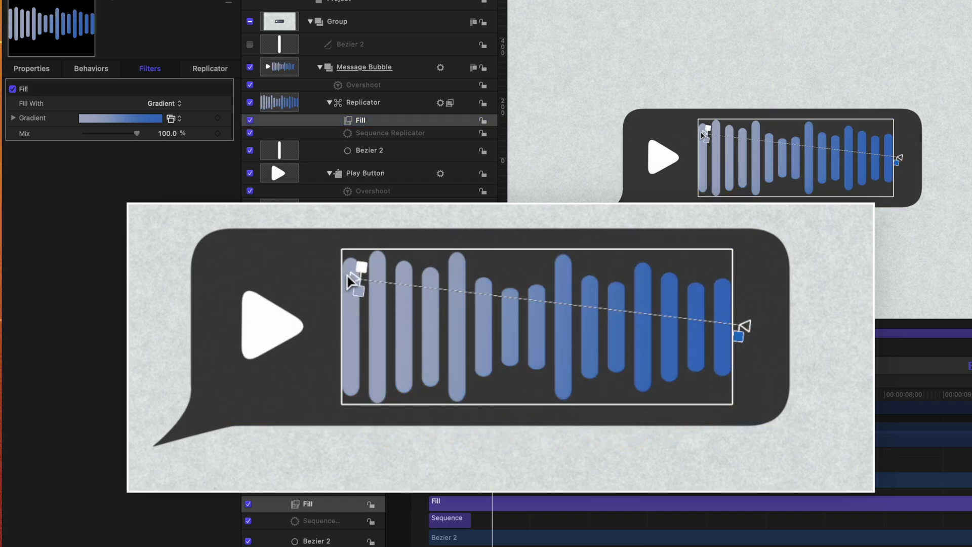
pyautogui.moveTo(703, 134); pyautogui.dragTo(682, 160)
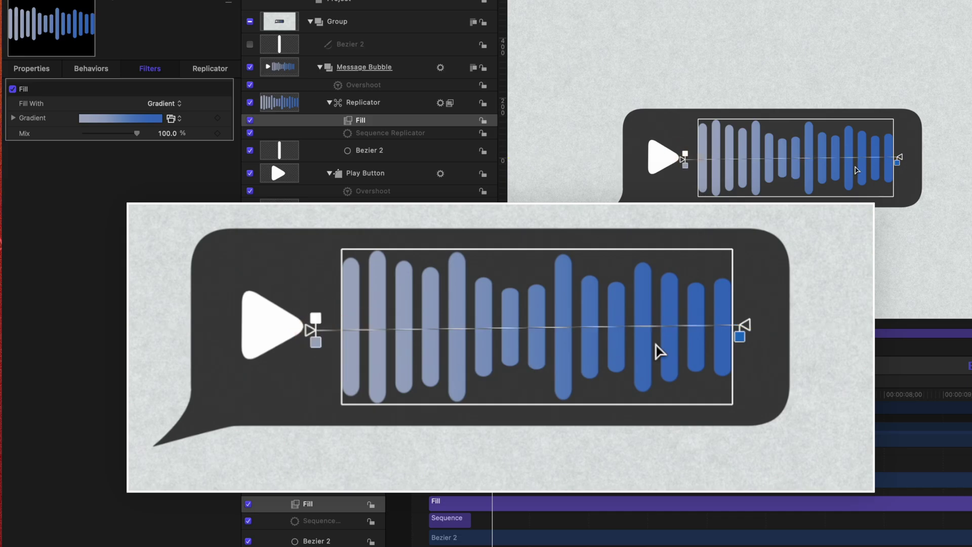
# Expand the Fill filter's gradient and set its end color to white
pyautogui.click(13, 117)
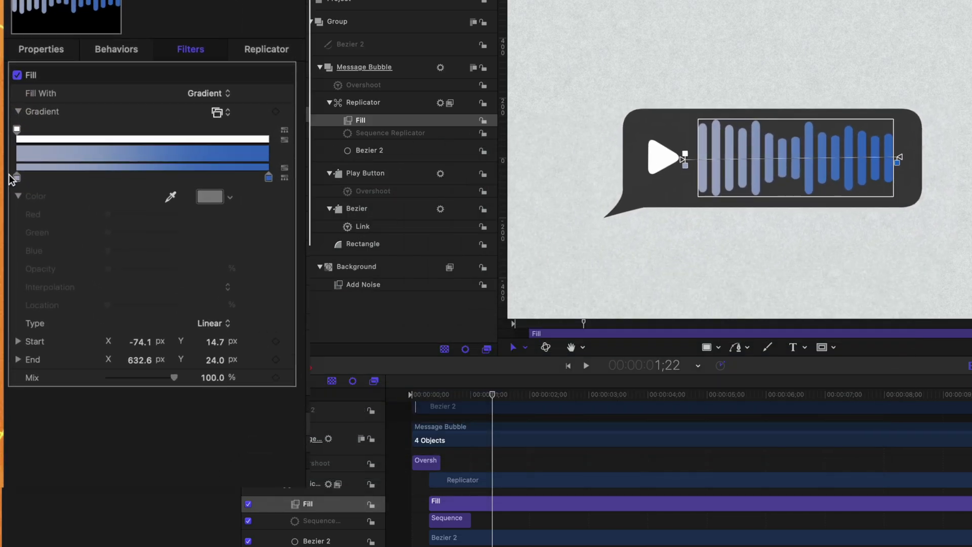
pyautogui.click(420, 194)
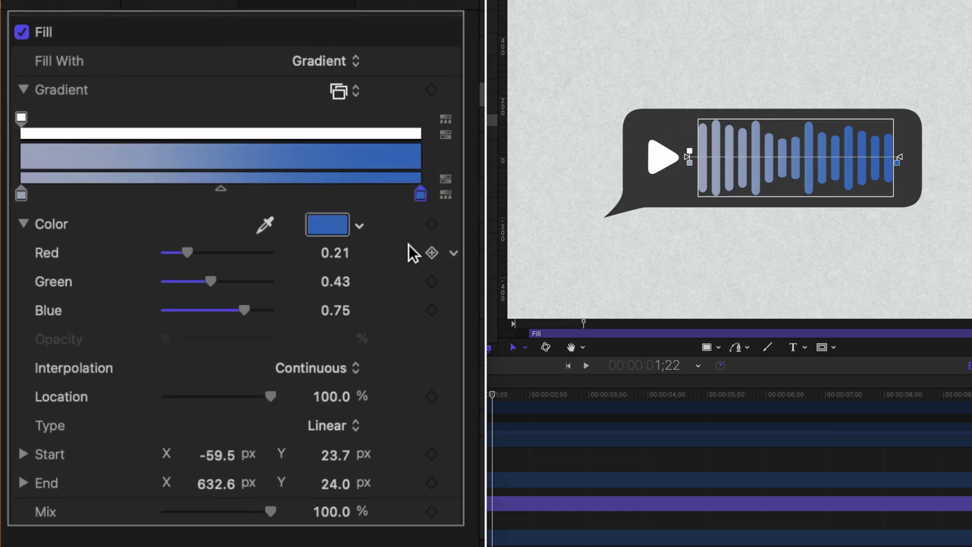
pyautogui.click(324, 226)
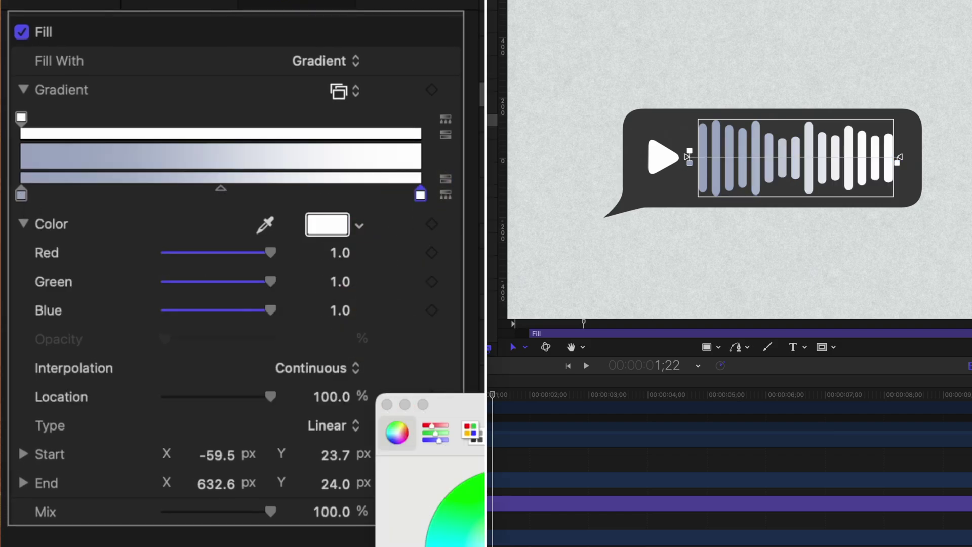
pyautogui.click(387, 404)
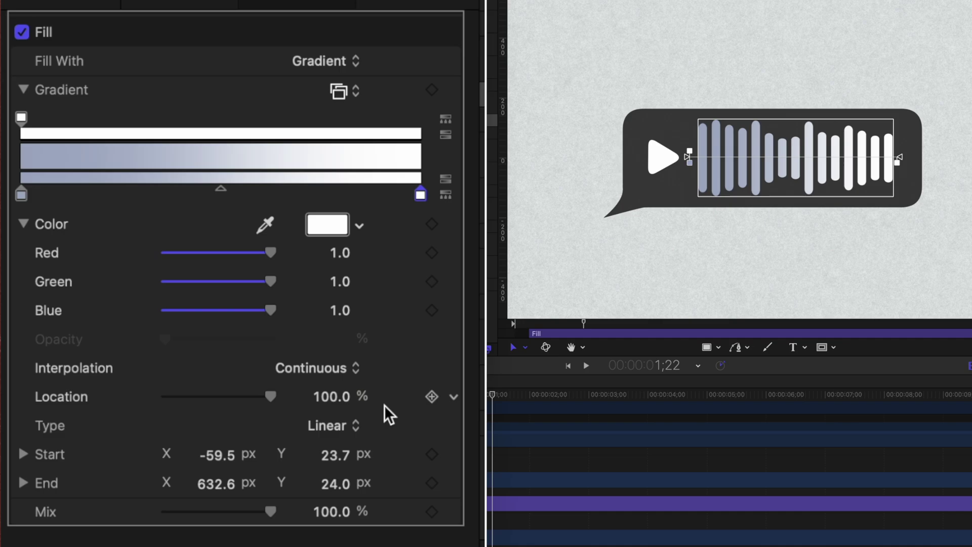
# Set the gradient's start color to a blue of Red 0.27, Green 0.57, Blue 0.78, and its interpolation to Constant
pyautogui.click(21, 195)
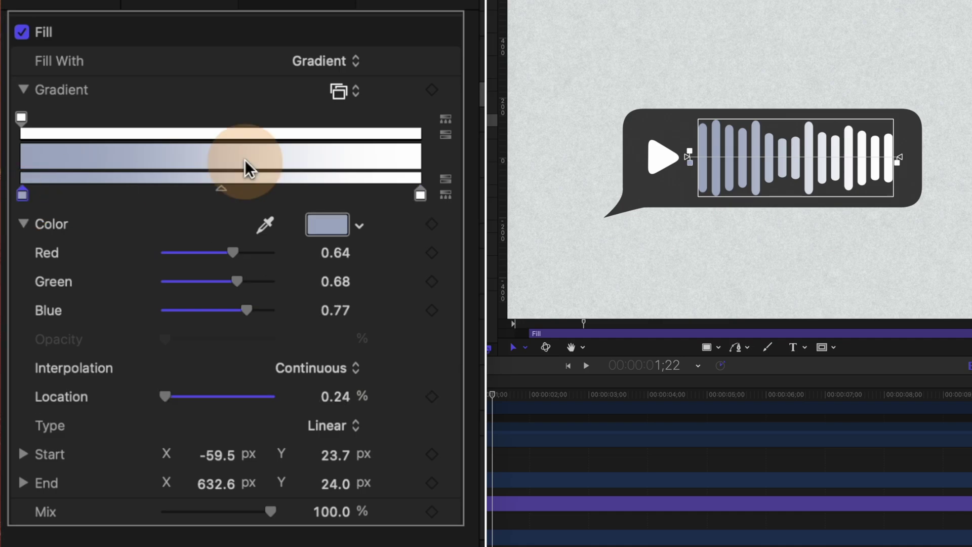
pyautogui.click(338, 224)
pyautogui.moveTo(463, 519); pyautogui.dragTo(459, 514)
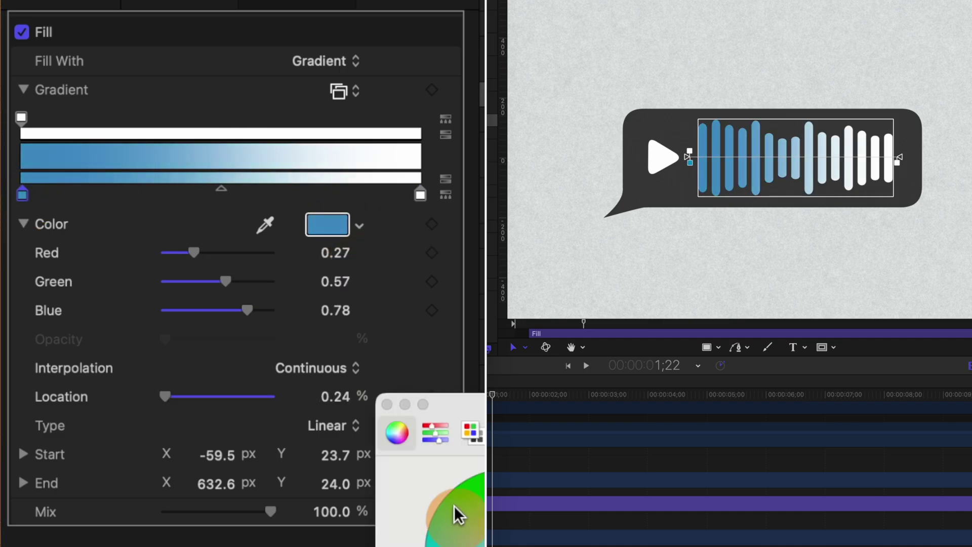
pyautogui.click(386, 404)
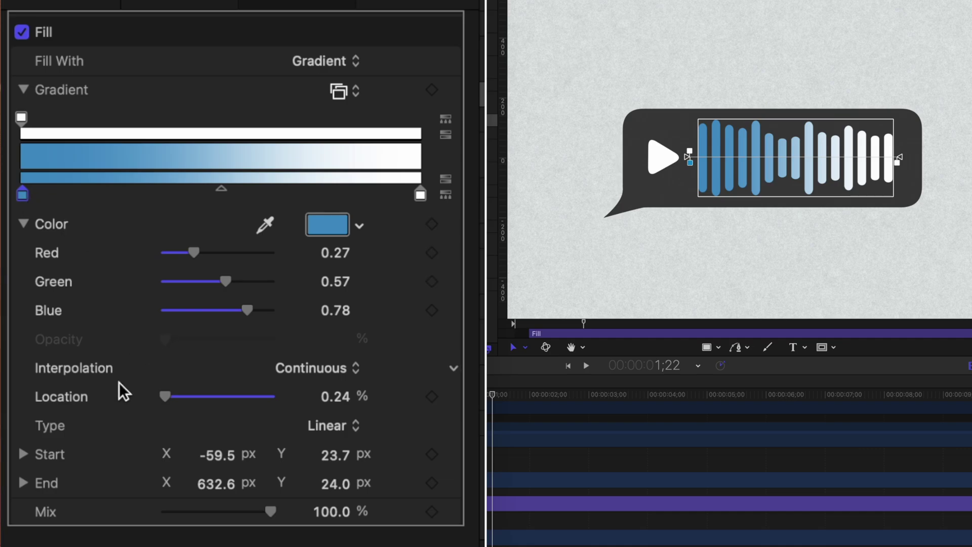
pyautogui.click(296, 369)
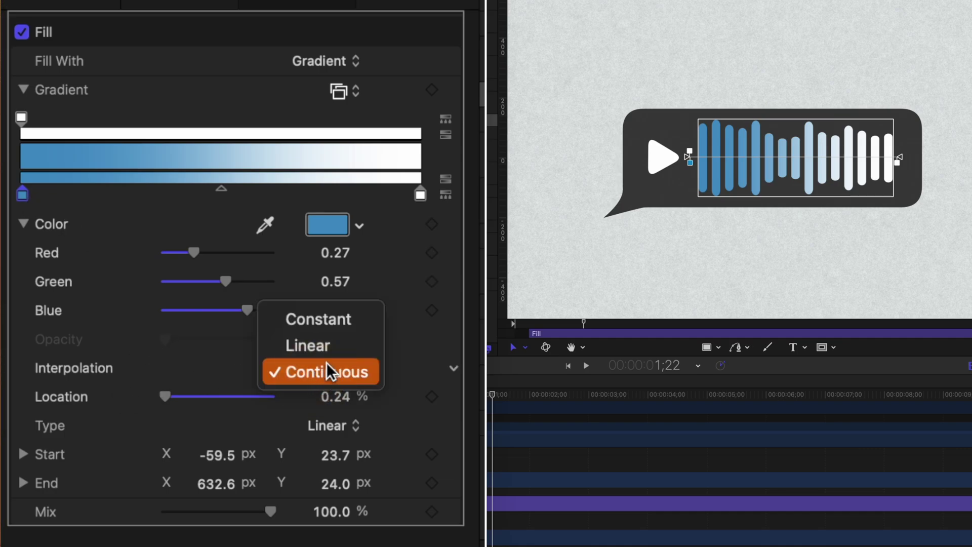
pyautogui.click(338, 323)
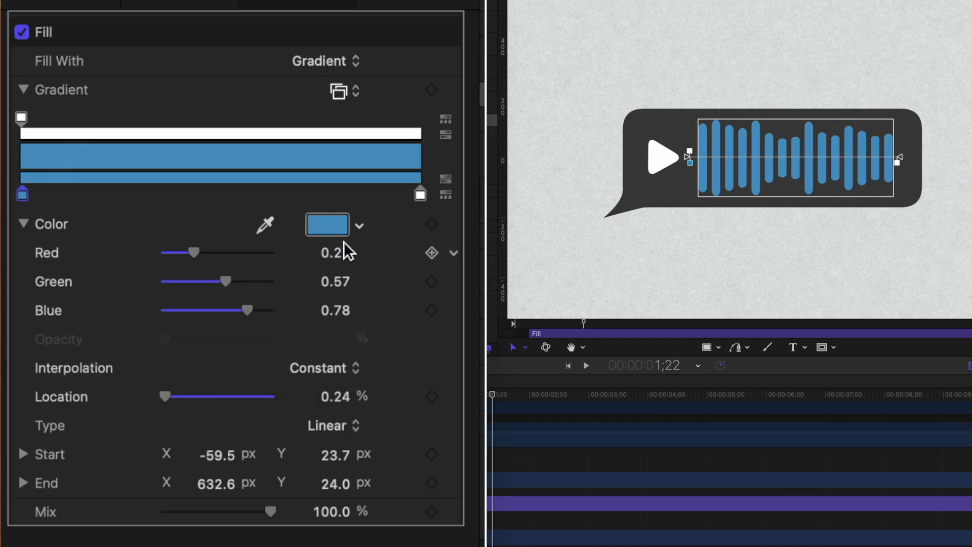
# Keyframe the white gradient color's Location from 0% before the sweep to 100% at 6;55
pyautogui.moveTo(420, 195)
pyautogui.mouseDown()
pyautogui.moveTo(296, 203)
pyautogui.moveTo(239, 200)
pyautogui.moveTo(360, 191)
pyautogui.moveTo(205, 190)
pyautogui.moveTo(280, 175)
pyautogui.moveTo(370, 189)
pyautogui.moveTo(422, 184)
pyautogui.mouseUp()
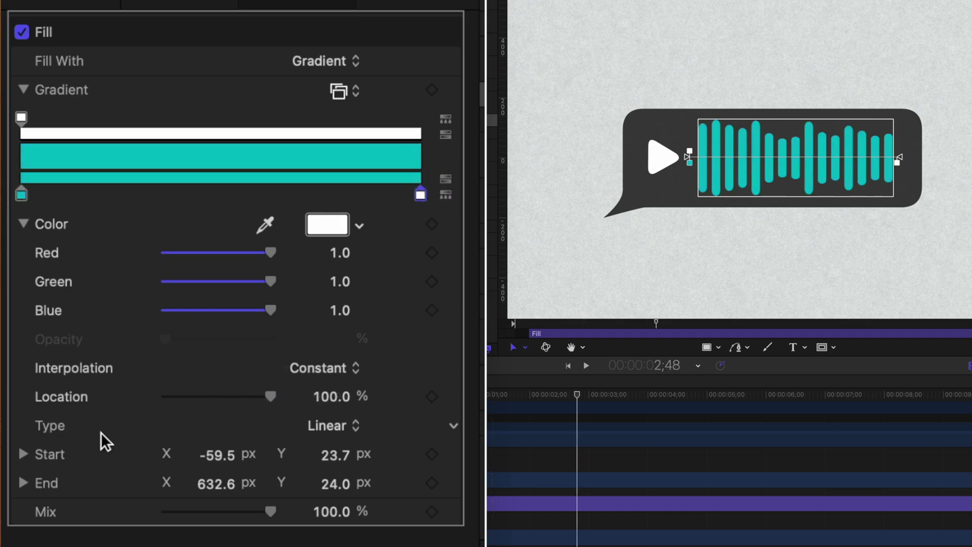
pyautogui.moveTo(187, 398); pyautogui.dragTo(161, 396)
pyautogui.moveTo(490, 398); pyautogui.dragTo(820, 397)
pyautogui.click(217, 272)
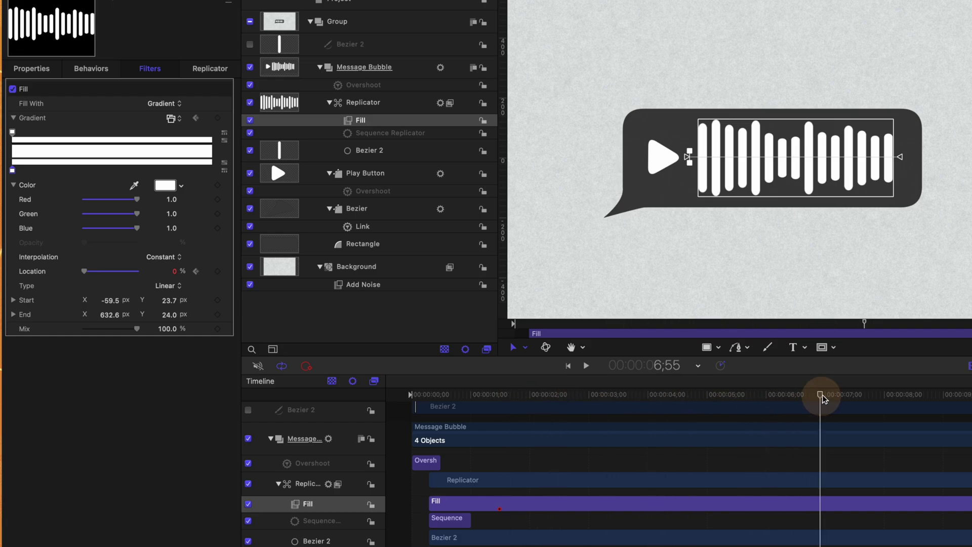
pyautogui.click(138, 272)
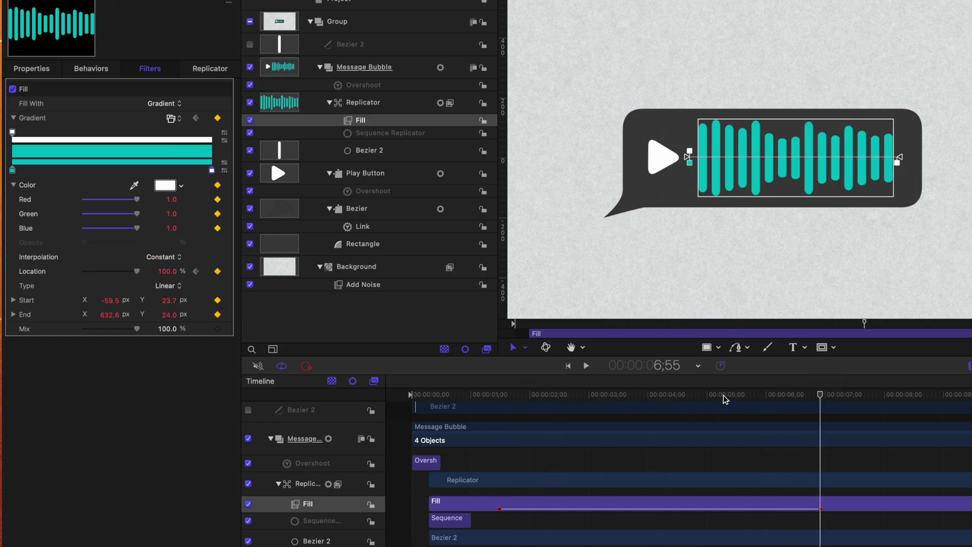
# Play back the color sweep across the waveform bars
pyautogui.moveTo(725, 400); pyautogui.dragTo(527, 396)
pyautogui.press('space')
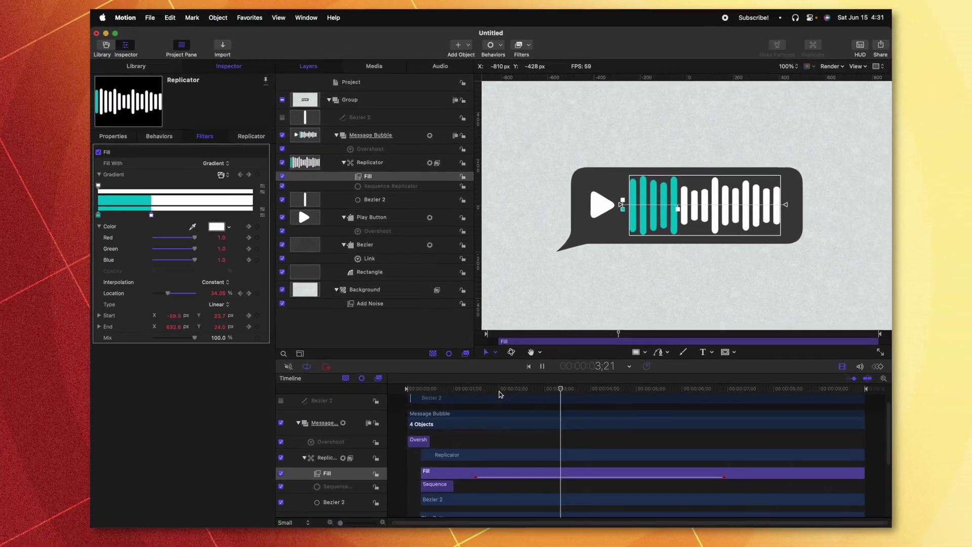
pyautogui.press('space')
# Add the text "II" as a pause symbol, size it to 150, and place it over the play button
pyautogui.click(634, 175)
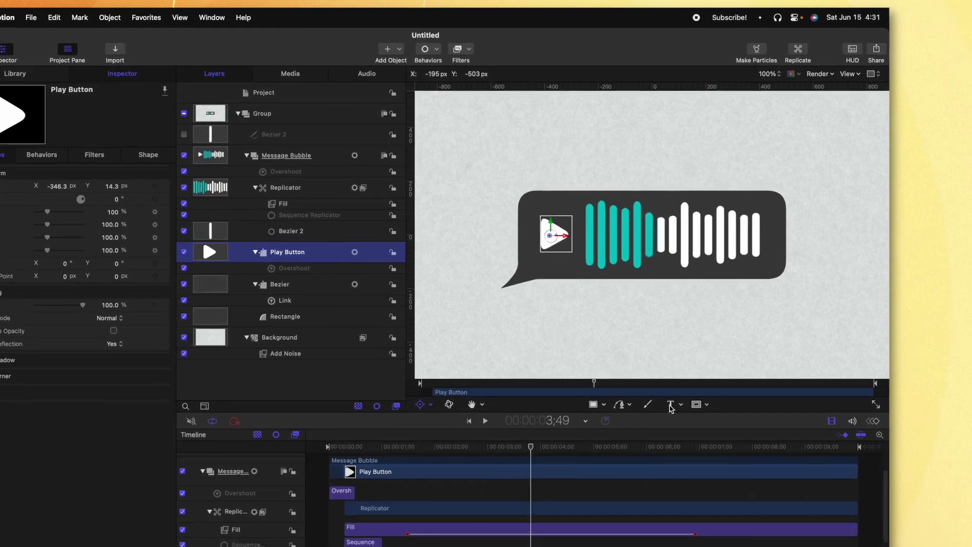
pyautogui.press('t')
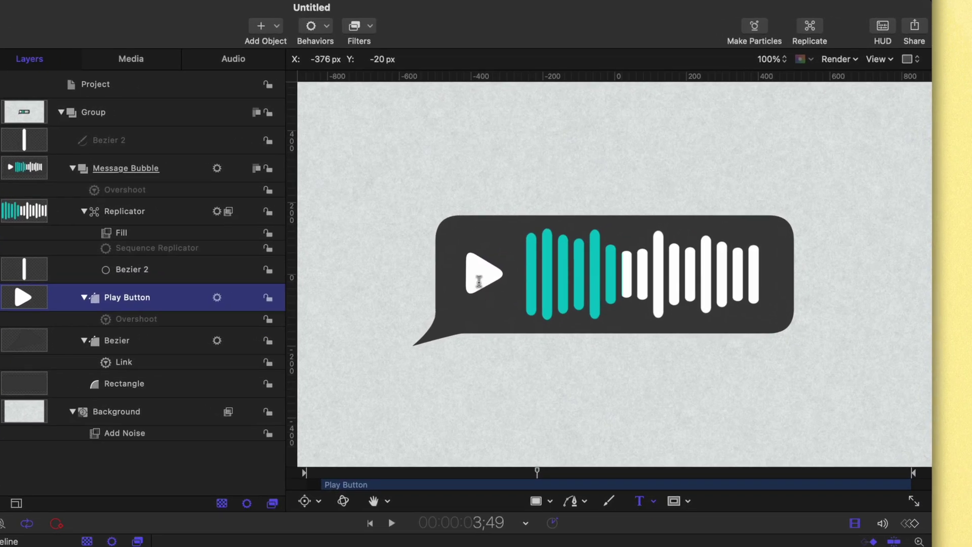
pyautogui.click(480, 328)
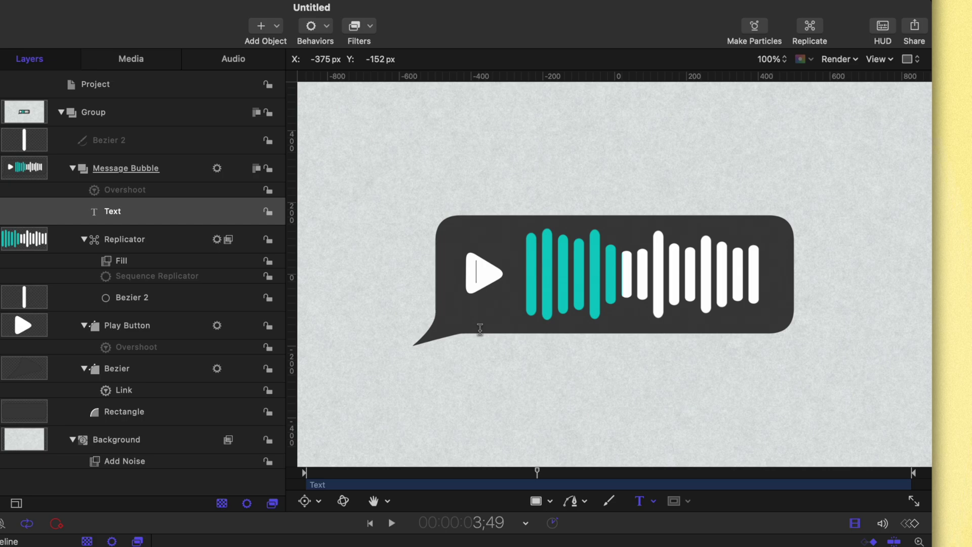
pyautogui.write('II')
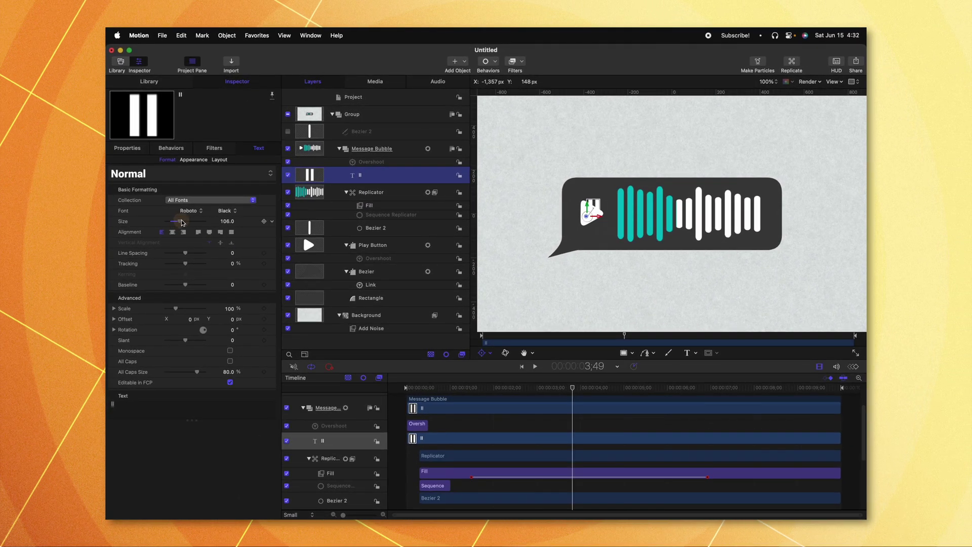
pyautogui.moveTo(174, 222); pyautogui.dragTo(185, 222)
pyautogui.moveTo(602, 211); pyautogui.dragTo(597, 218)
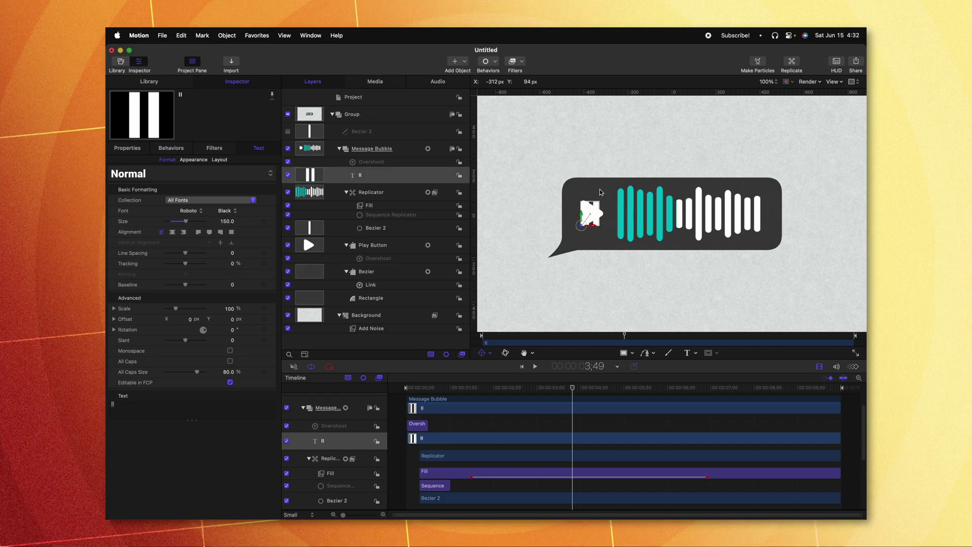
# Keyframe the pause symbol's opacity from 0% at 1;10 to 100% at 1;27
pyautogui.moveTo(577, 387); pyautogui.dragTo(457, 403)
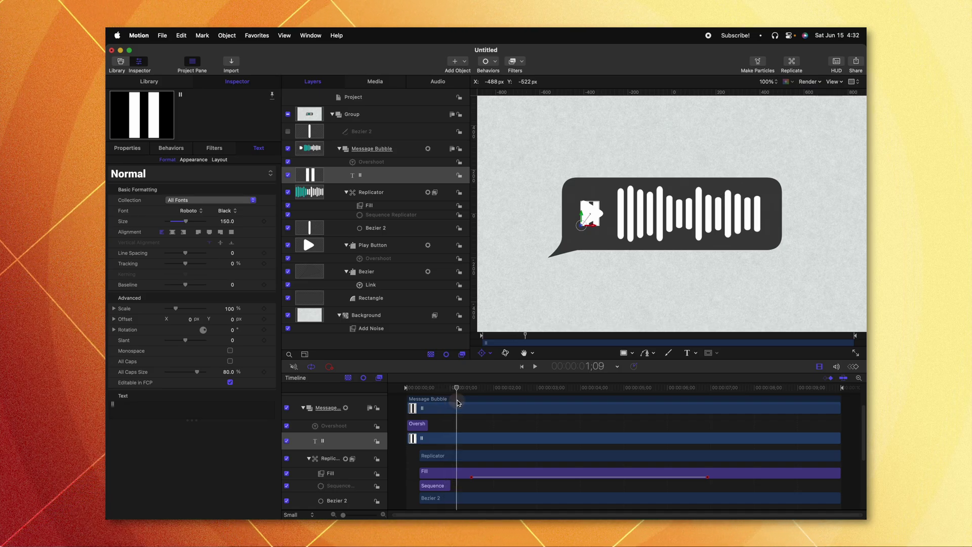
pyautogui.click(129, 148)
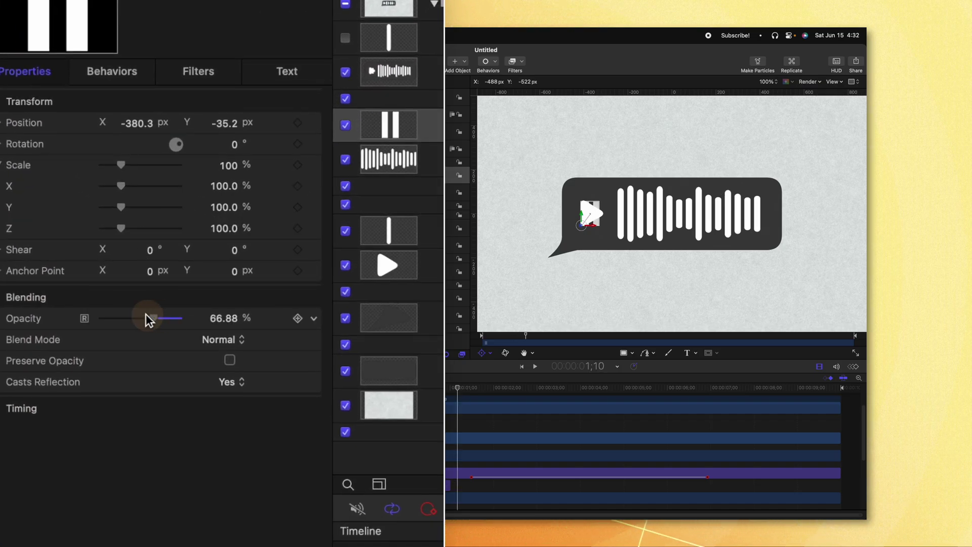
pyautogui.moveTo(149, 320); pyautogui.dragTo(2, 331)
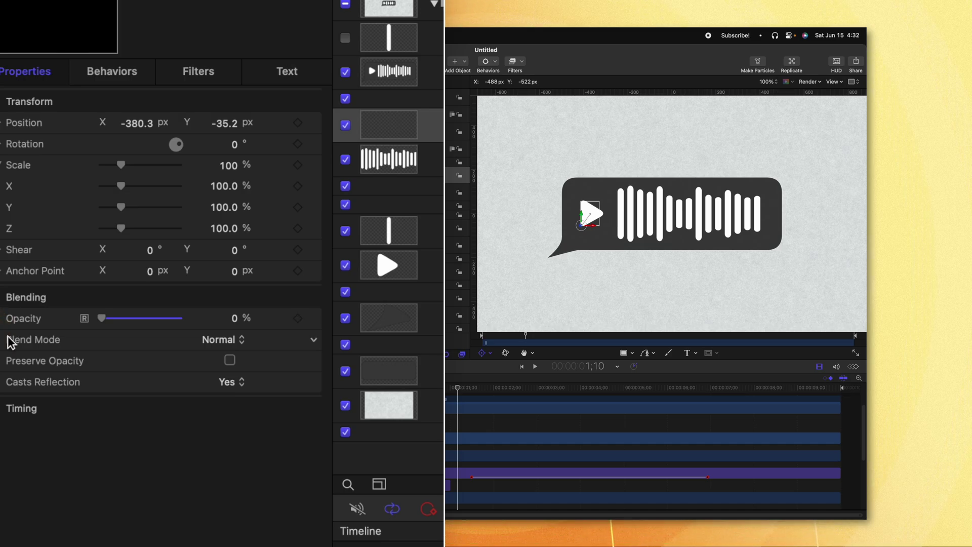
pyautogui.click(298, 317)
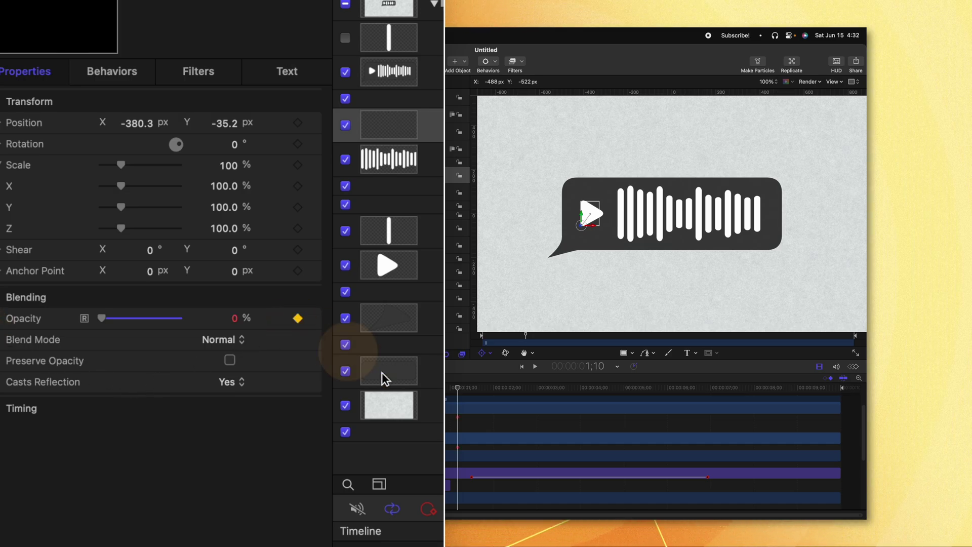
pyautogui.press('space')
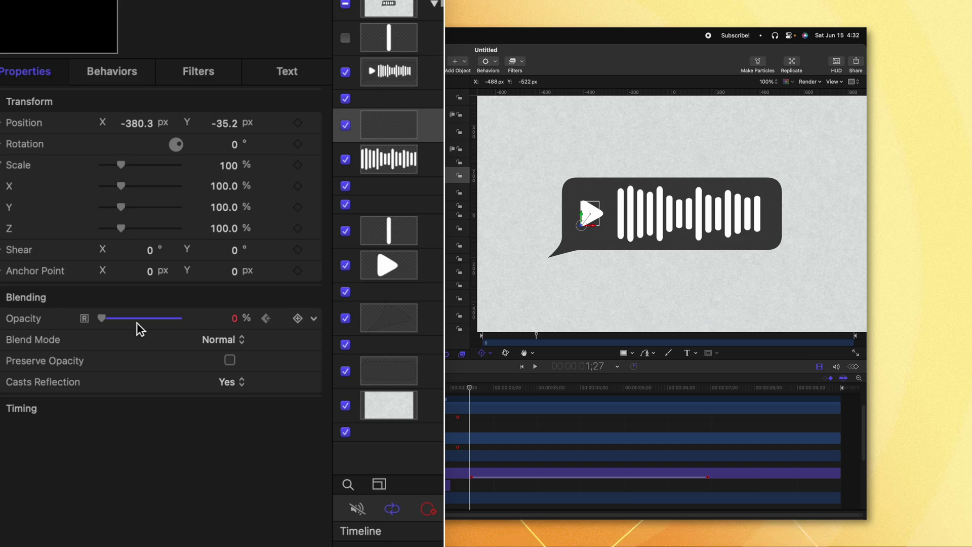
pyautogui.click(298, 318)
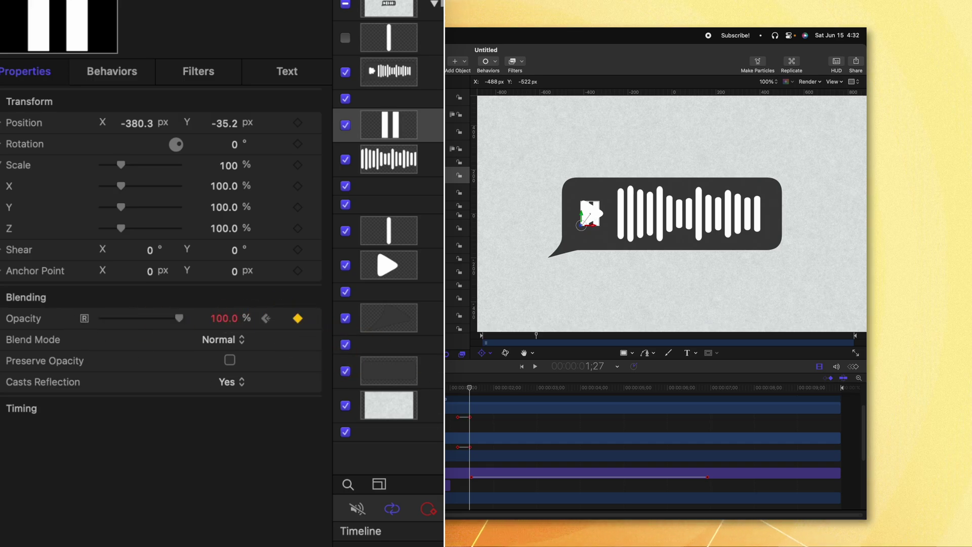
# Keyframe the Play Button's opacity from 100% at 1;09 to 0% at 1;28, and play the animation from the start
pyautogui.click(405, 264)
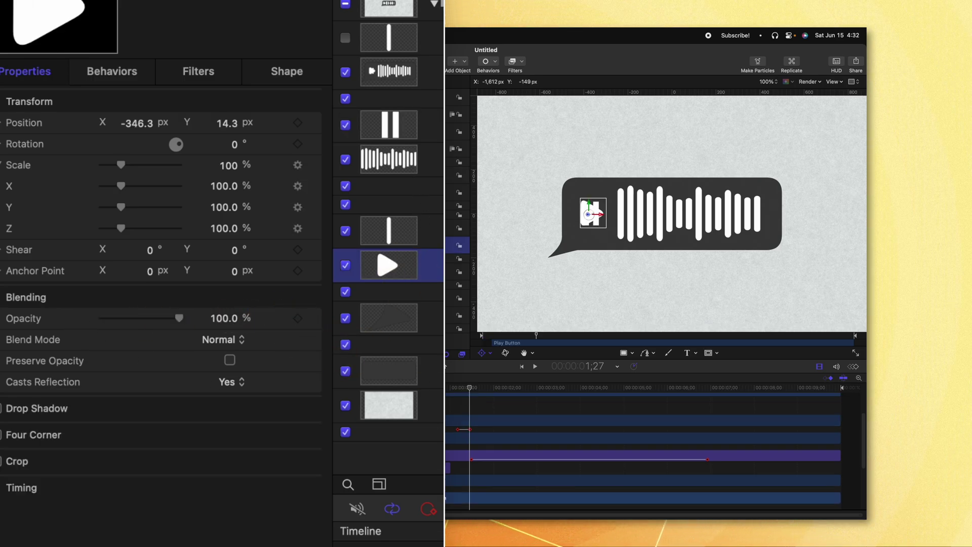
pyautogui.click(460, 390)
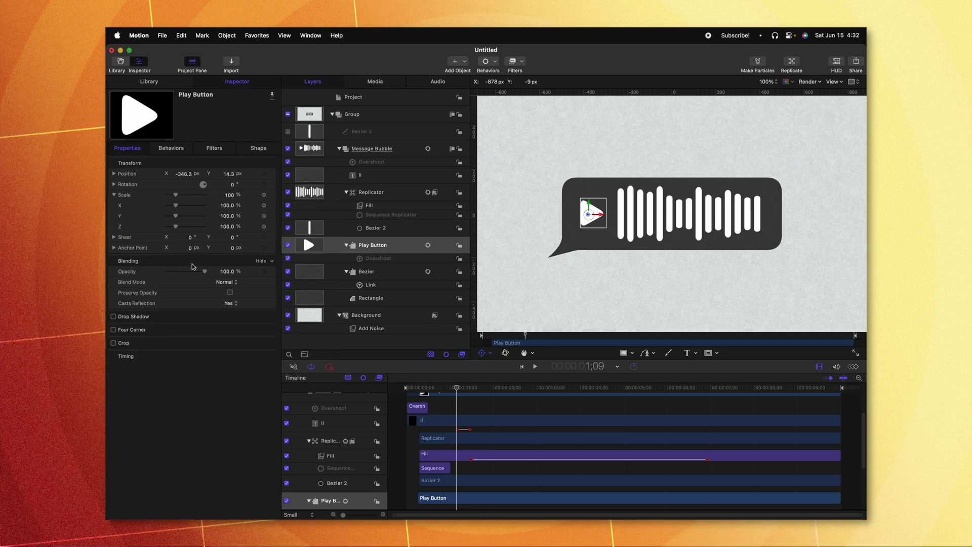
pyautogui.click(264, 271)
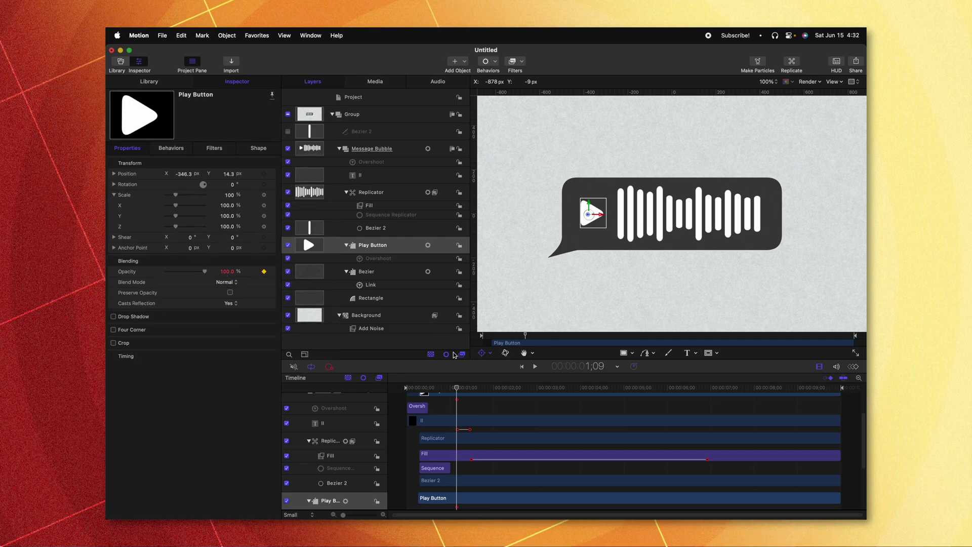
pyautogui.press('space')
pyautogui.press('space')
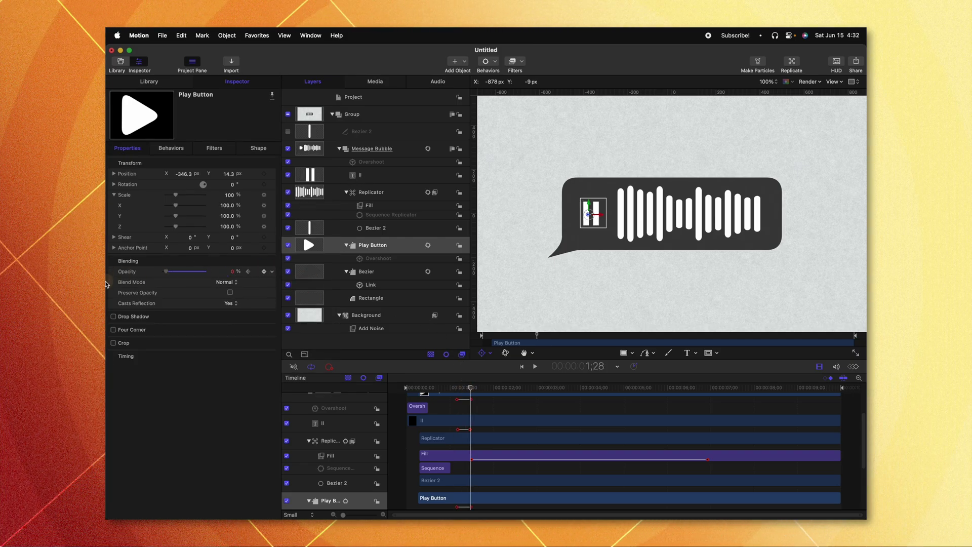
pyautogui.press('Home')
pyautogui.press('space')
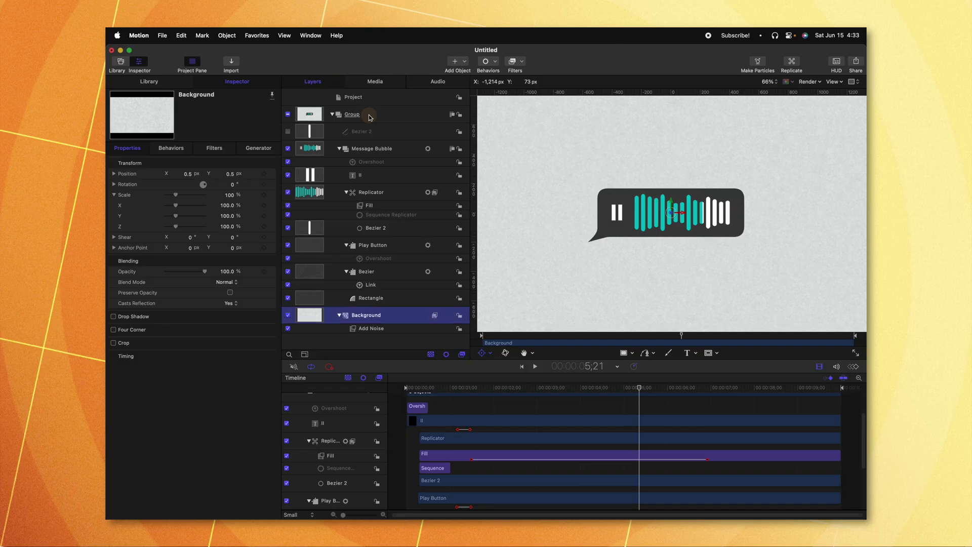
# Import Headshot Profile v2.jpg from the Headshots folder into the top-level Group
pyautogui.click(351, 114)
pyautogui.press('super+i')
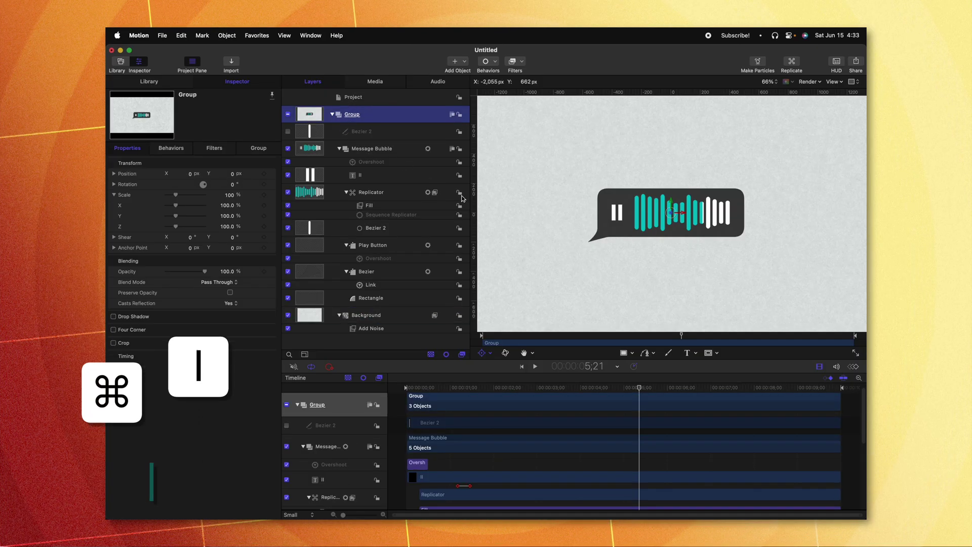
pyautogui.scroll(-15, 633, 227)
pyautogui.click(630, 190)
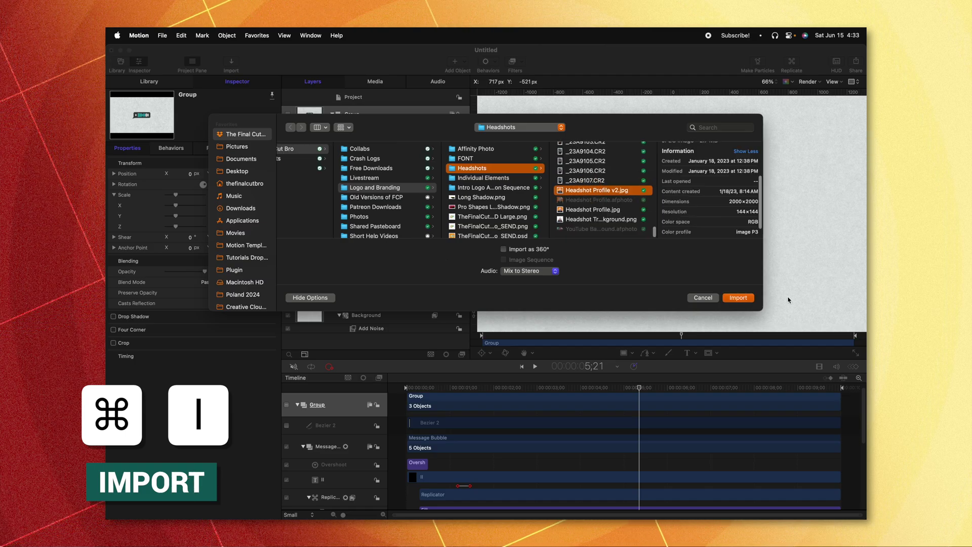
pyautogui.click(737, 297)
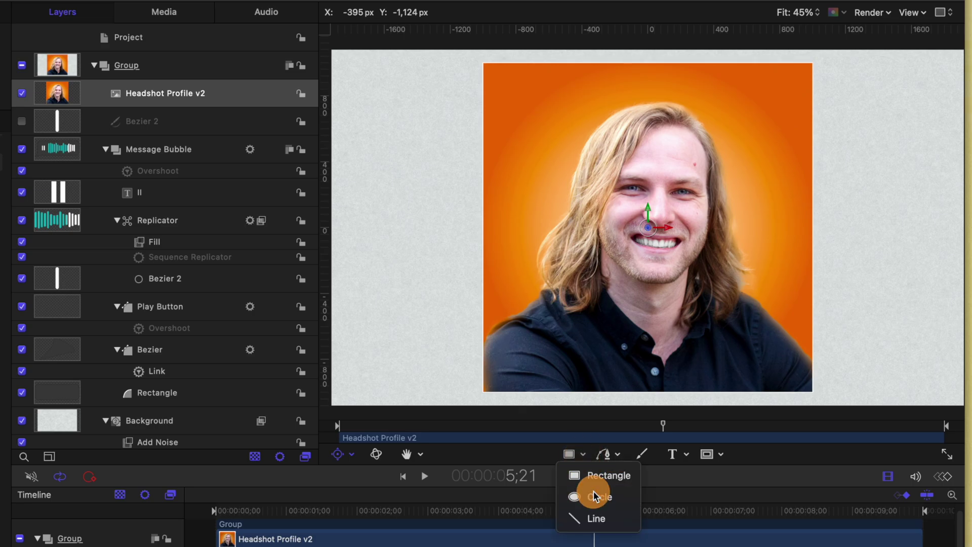
# Draw a circle spanning the headshot image, make it the image's mask, and collapse the masked layer
pyautogui.moveTo(484, 63); pyautogui.dragTo(810, 390)
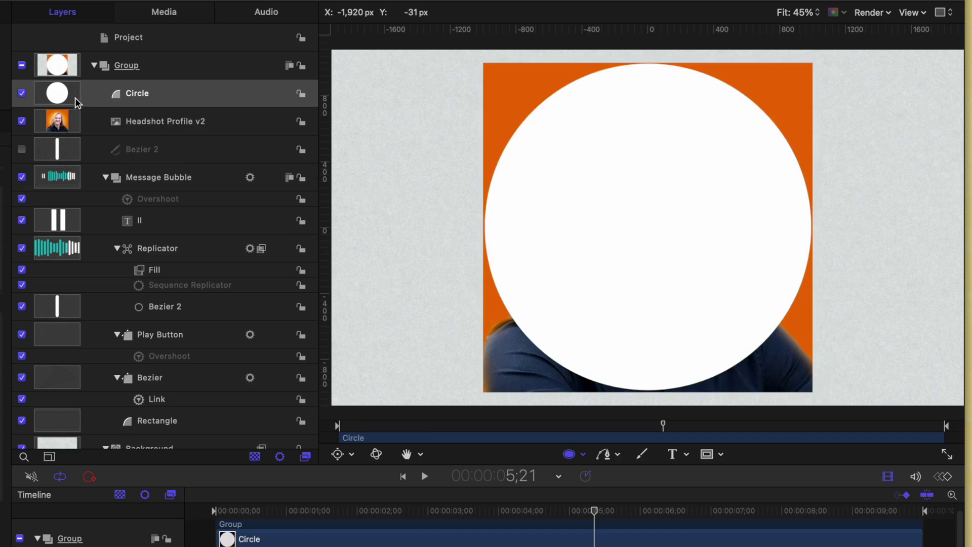
pyautogui.moveTo(74, 95); pyautogui.dragTo(63, 123)
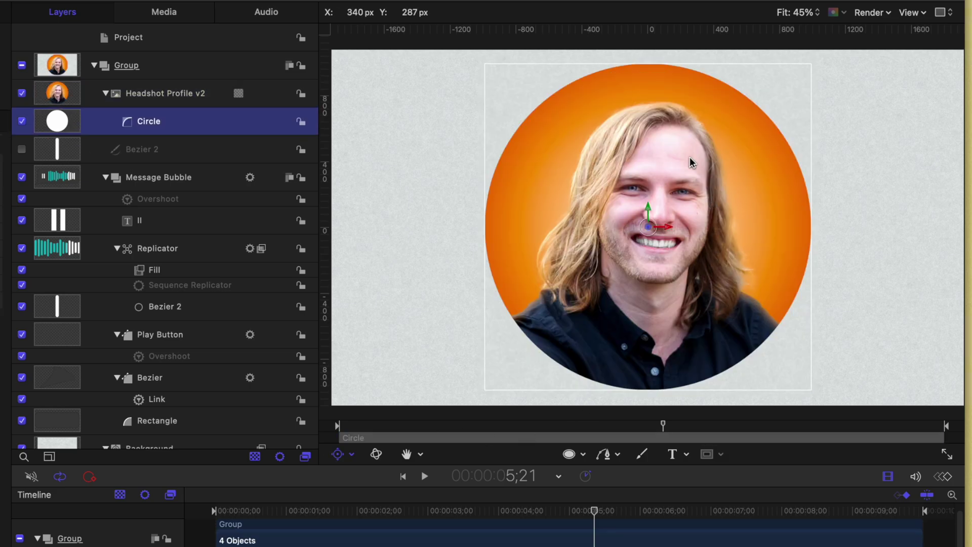
pyautogui.click(105, 93)
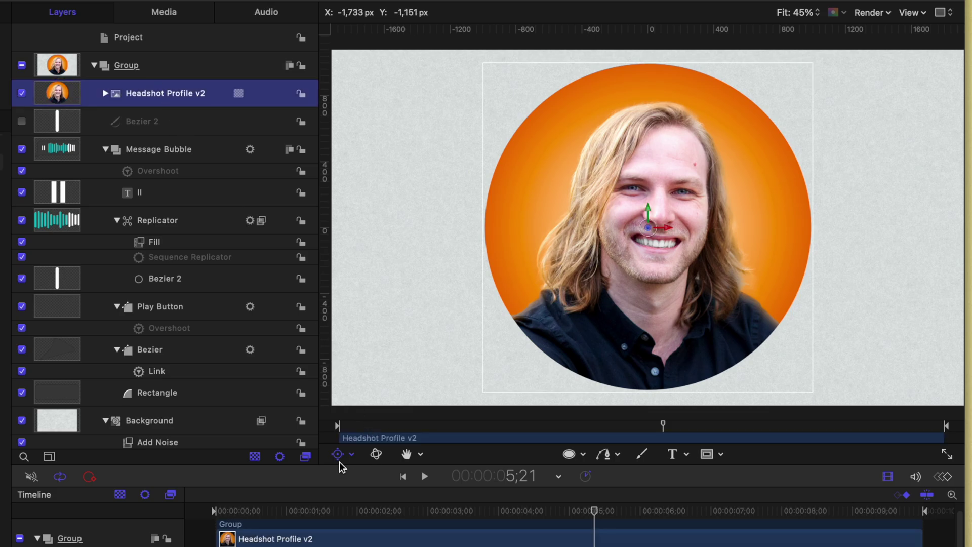
# Scale the masked headshot down to about 19% and place it beside the message bubble's tail at about X -845.7, Y -53.3 px
pyautogui.click(354, 456)
pyautogui.click(377, 476)
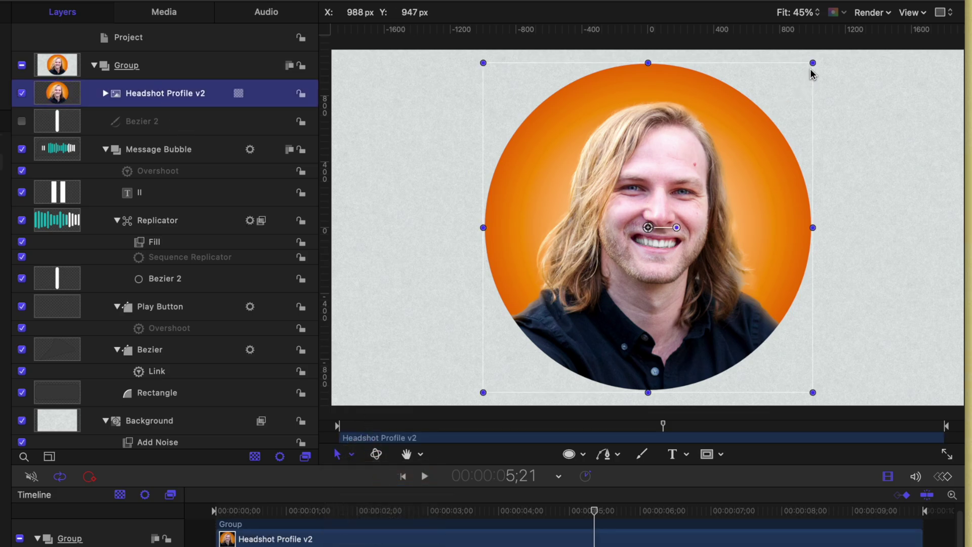
pyautogui.moveTo(813, 63); pyautogui.dragTo(557, 317)
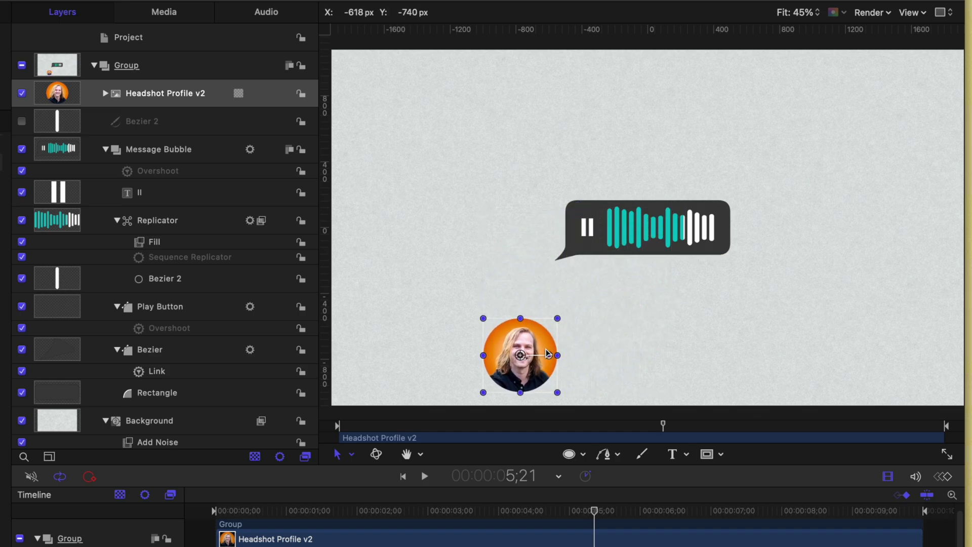
pyautogui.moveTo(548, 353); pyautogui.dragTo(537, 230)
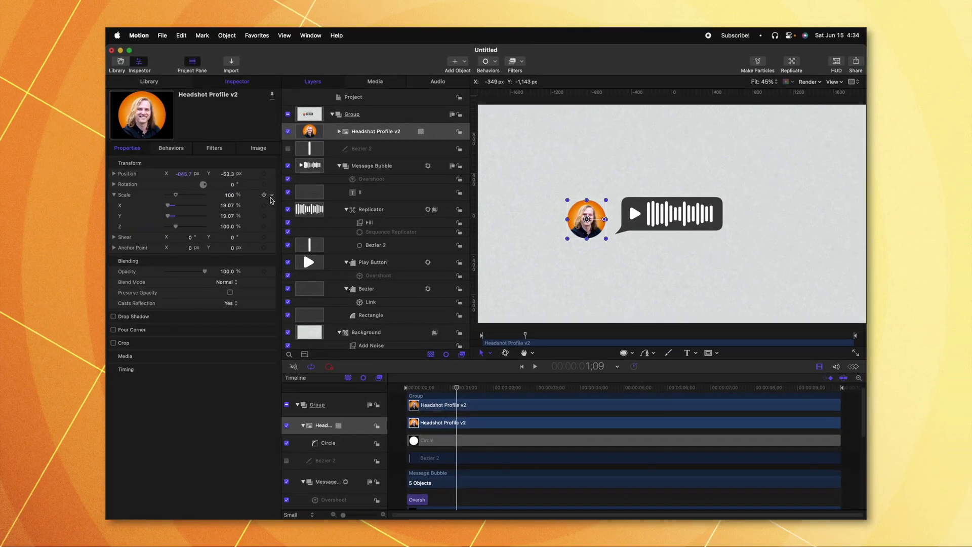
# Preview the opening of the animation and add an Overshoot parameter behavior to the headshot's Scale
pyautogui.press('Home')
pyautogui.press('space')
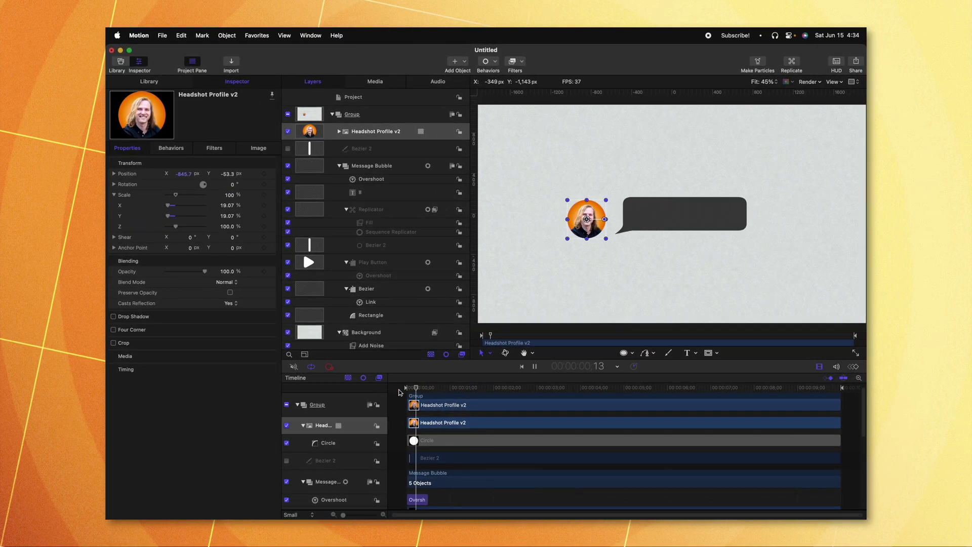
pyautogui.press('space')
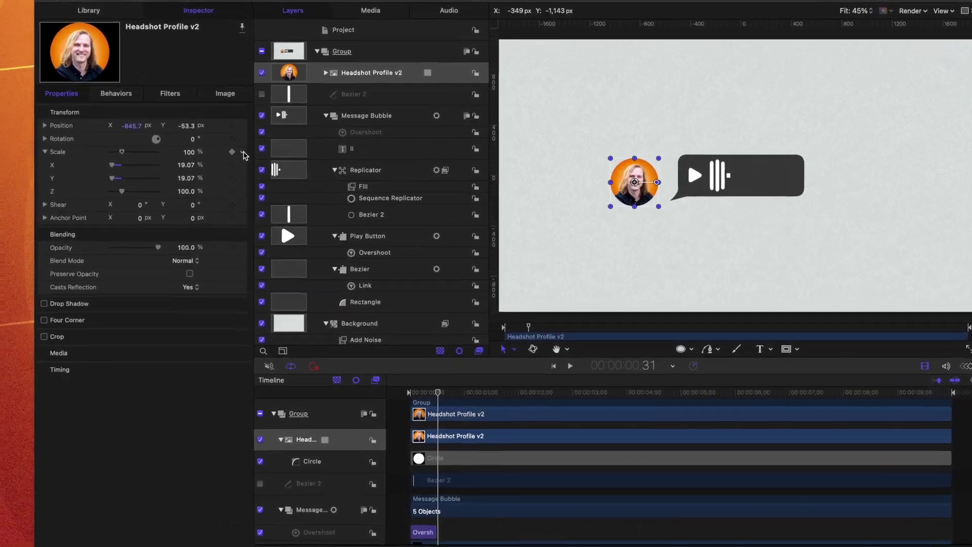
pyautogui.click(243, 152)
pyautogui.moveTo(314, 258)
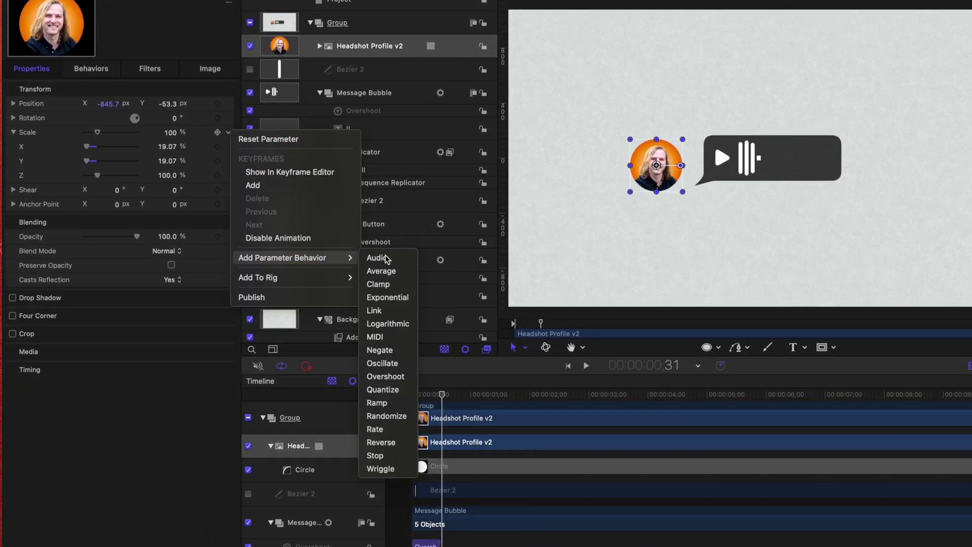
pyautogui.click(398, 376)
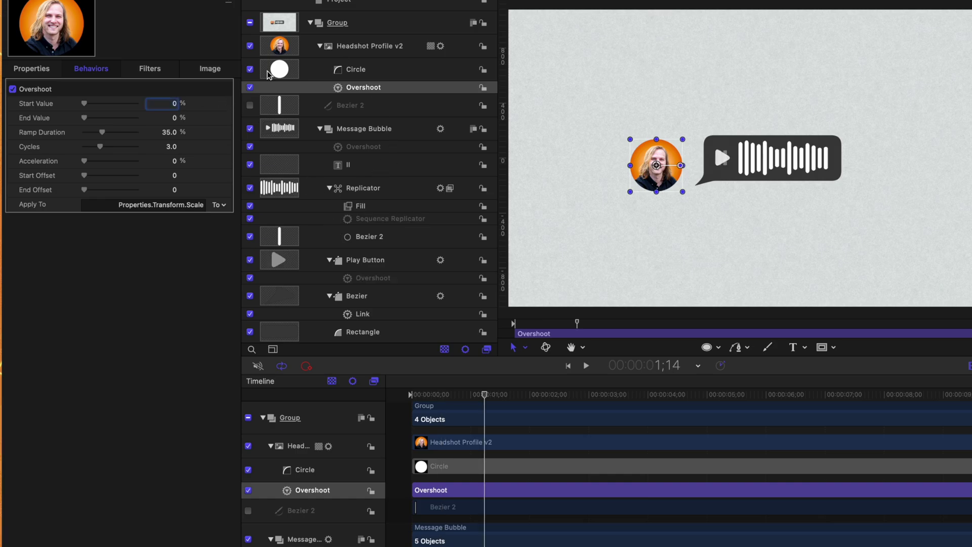
# Set the Start Value of the headshot's Overshoot behavior to -19%
pyautogui.click(279, 55)
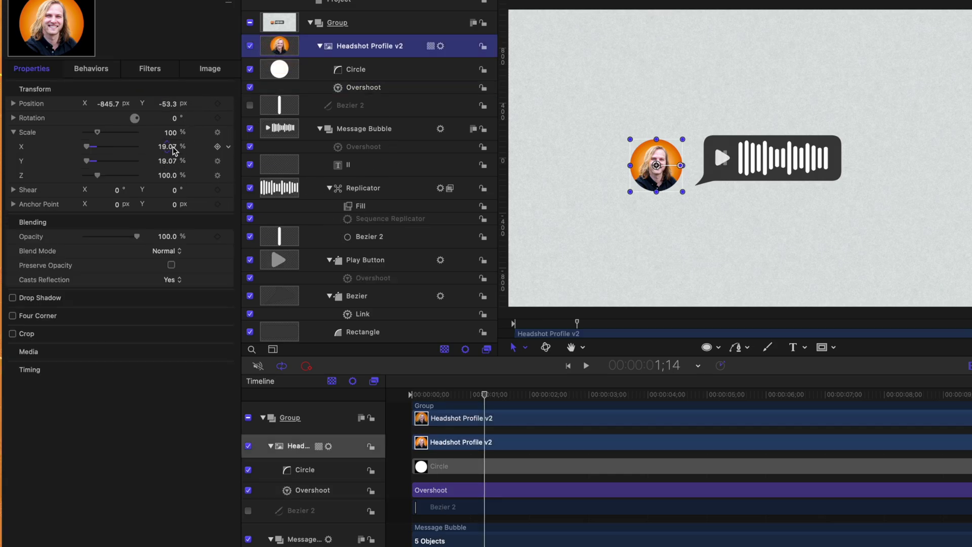
pyautogui.click(352, 91)
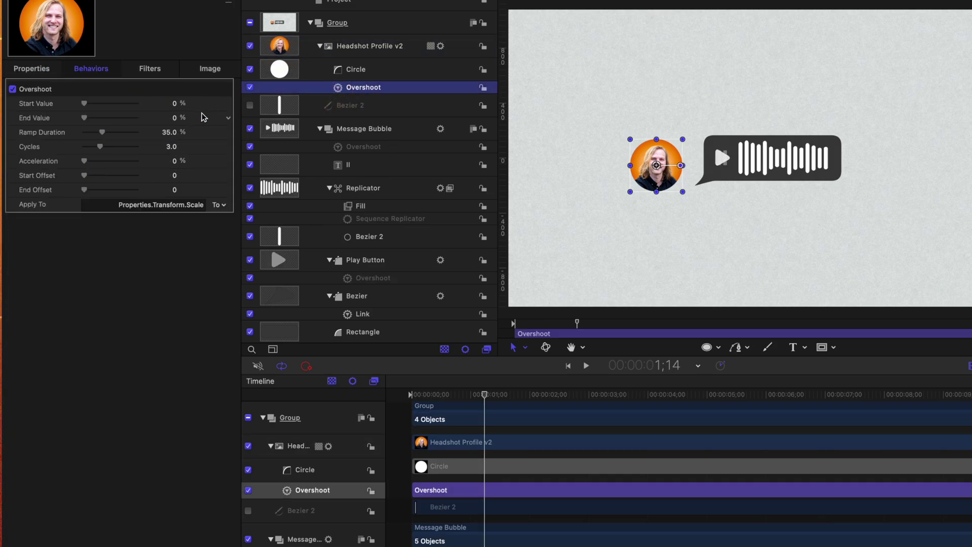
pyautogui.write('-19')
pyautogui.press('Return')
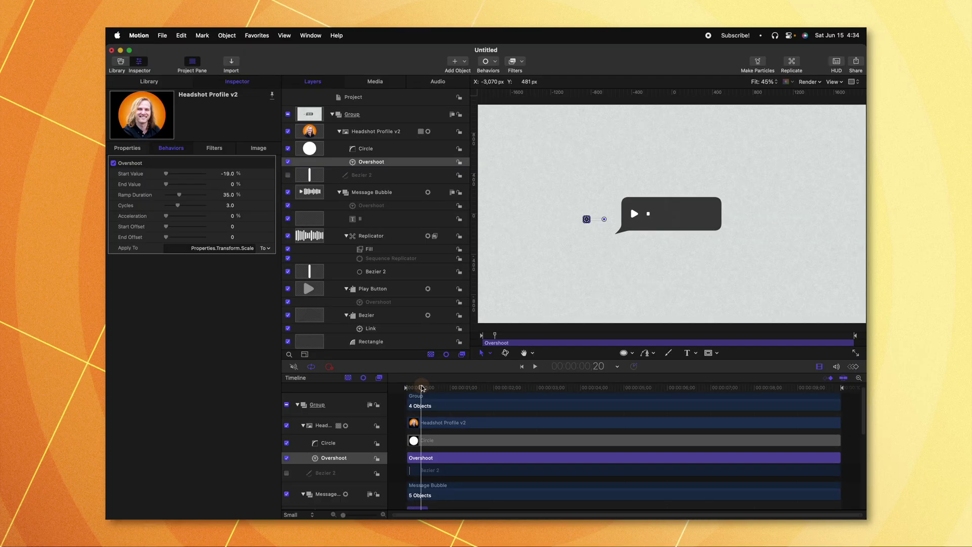
# Trim the headshot layer to start at frame 16 and its Overshoot behavior to end at frame 31, and play the animation
pyautogui.moveTo(407, 387); pyautogui.dragTo(418, 388)
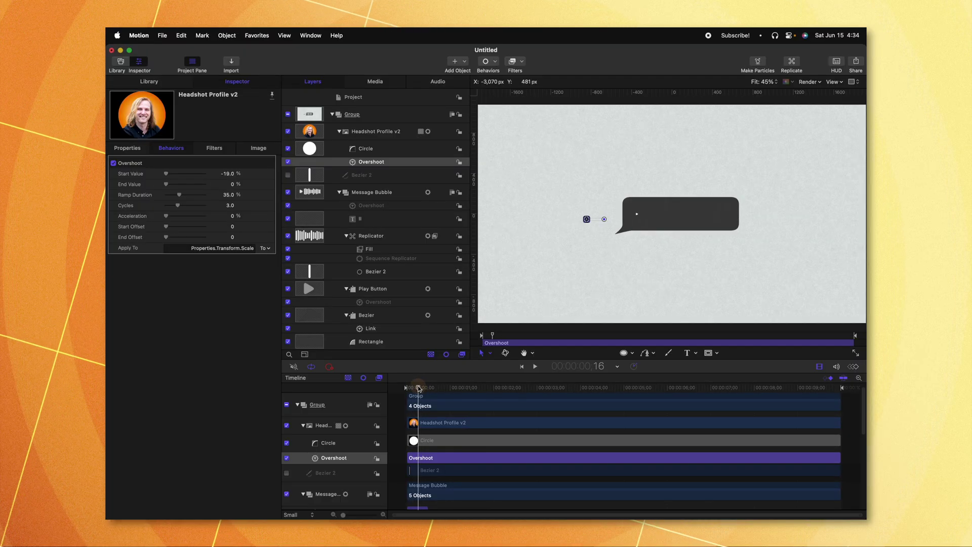
pyautogui.click(419, 423)
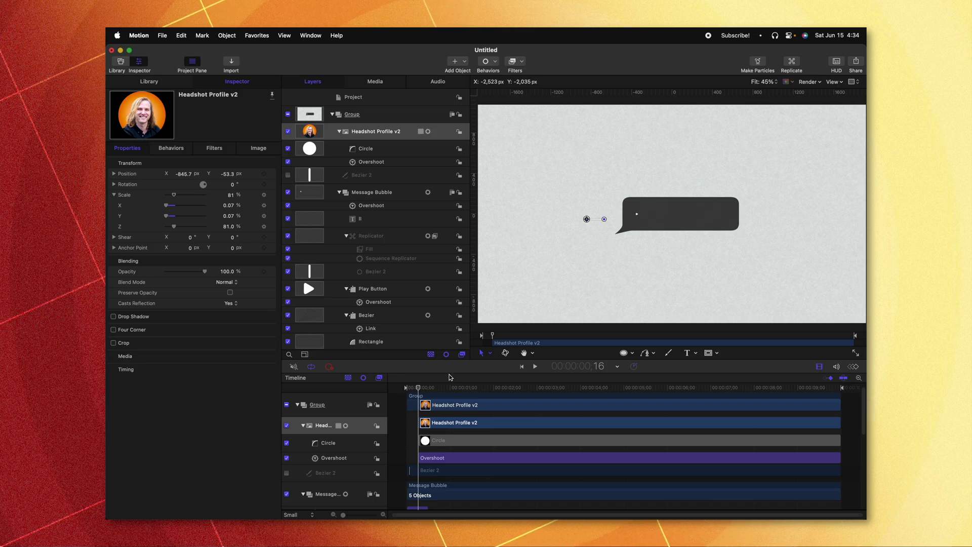
pyautogui.moveTo(433, 390); pyautogui.dragTo(408, 388)
pyautogui.click(437, 457)
pyautogui.press('space')
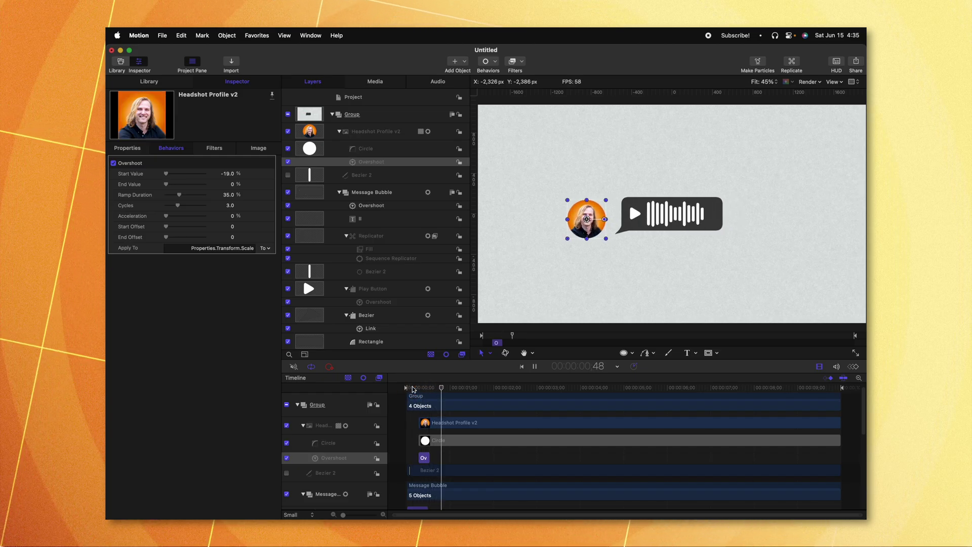
# Set the headshot Overshoot's Cycles to 1.0 and Acceleration to 95.97%, and play back the result
pyautogui.click(416, 389)
pyautogui.press('space')
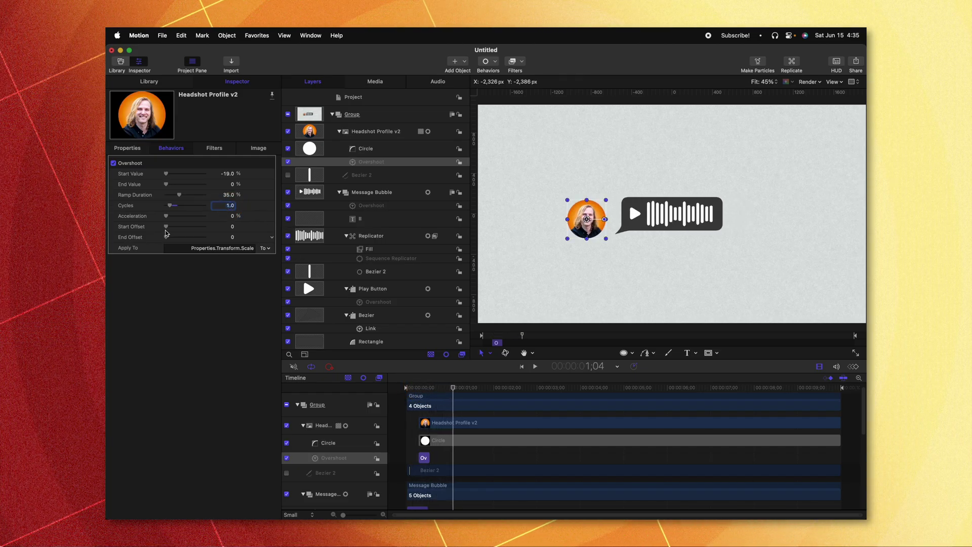
pyautogui.press('space')
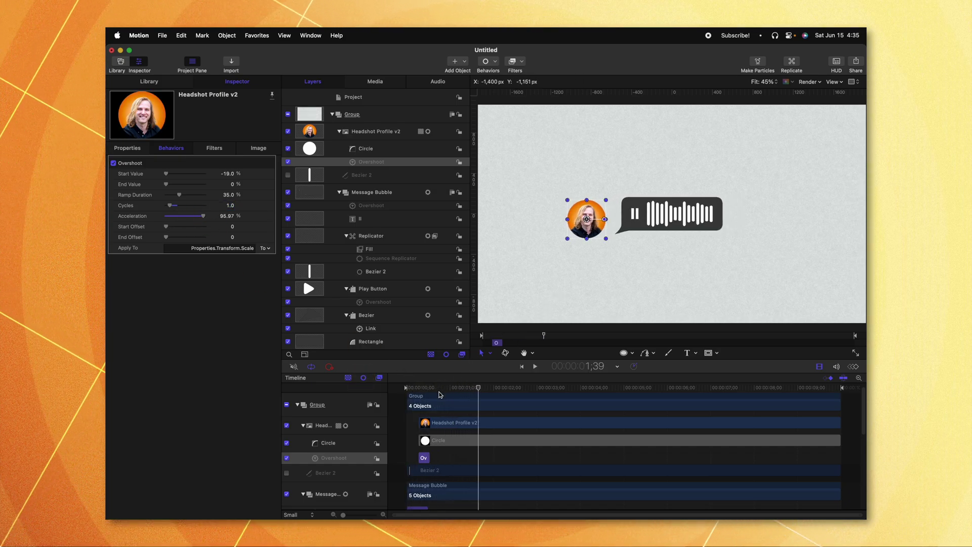
pyautogui.press('space')
# Extend the end of the headshot's Overshoot behavior slightly in the timeline and replay the animation
pyautogui.click(429, 461)
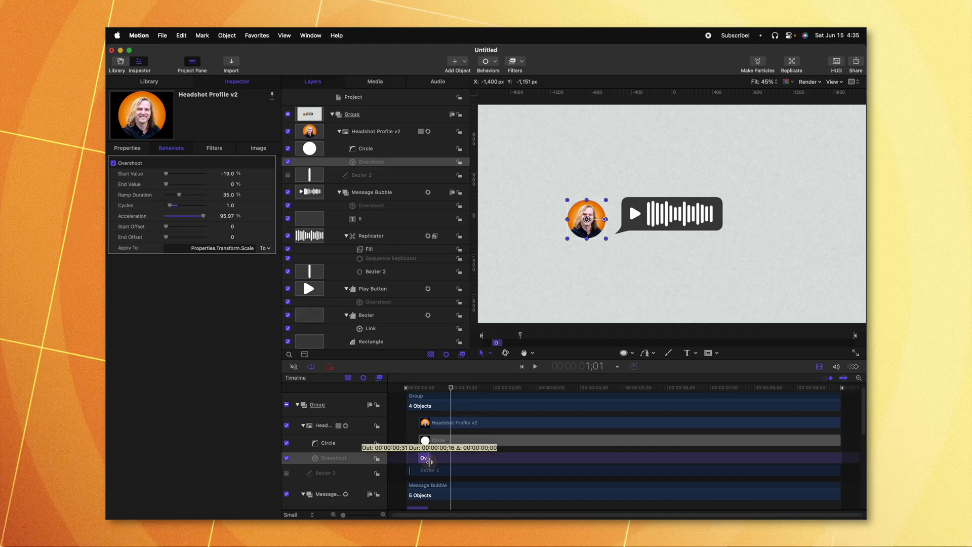
pyautogui.moveTo(436, 462); pyautogui.dragTo(438, 461)
pyautogui.click(401, 383)
pyautogui.press('space')
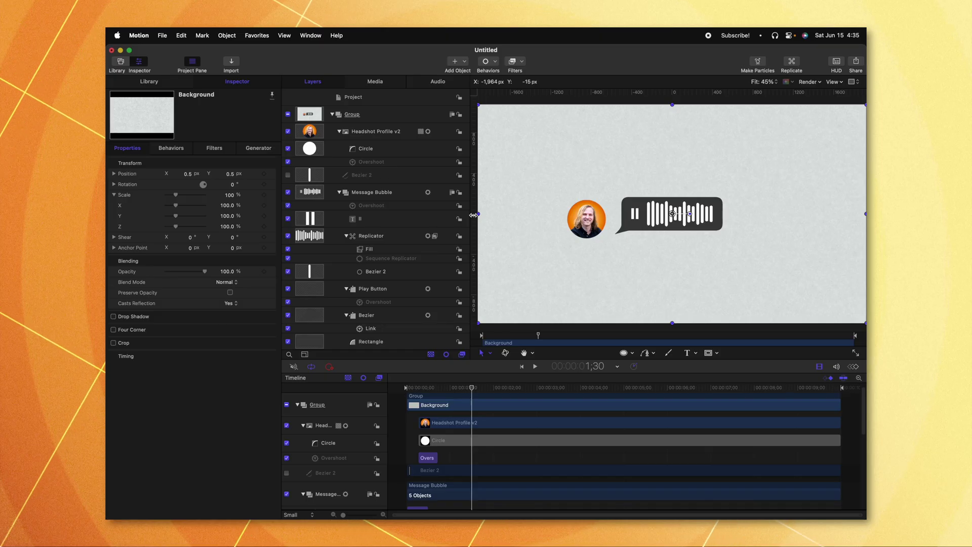
# Import Audio Message Export.mp3 from the Poland 2024 folder and mute the project's audio playback
pyautogui.scroll(-3, 221, 223)
pyautogui.click(242, 211)
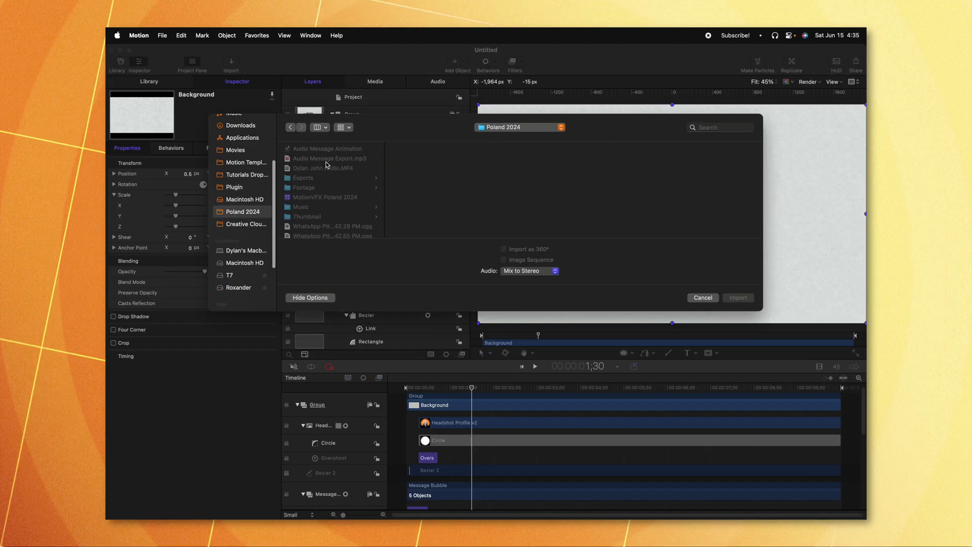
pyautogui.click(329, 157)
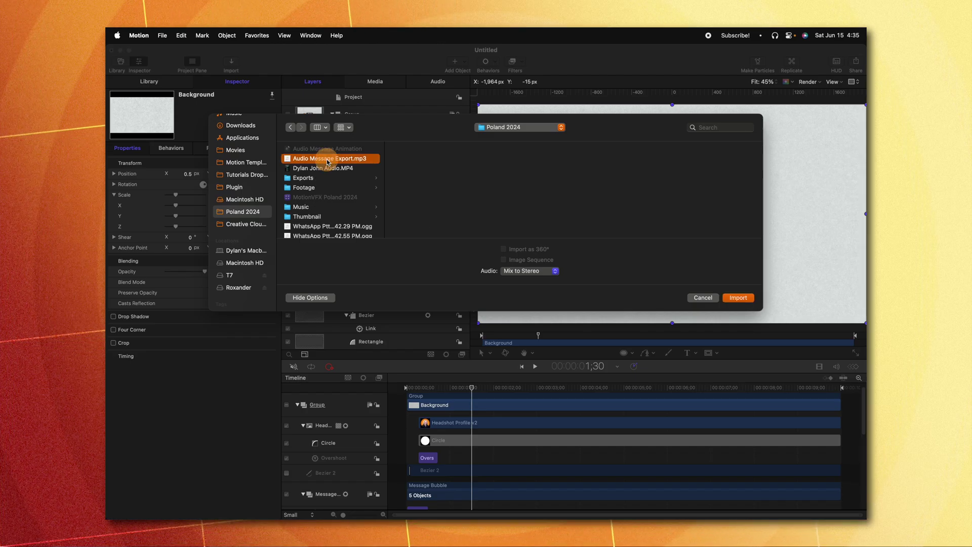
pyautogui.click(738, 298)
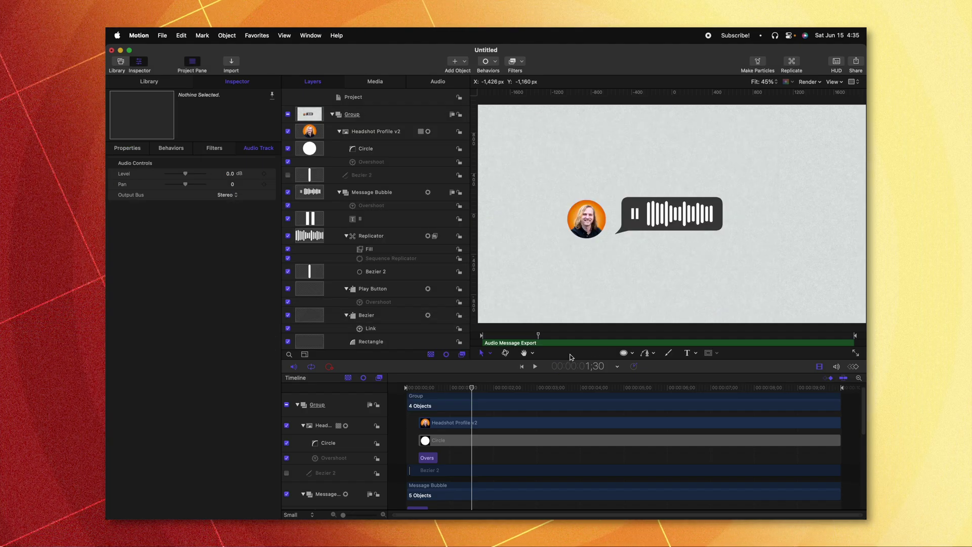
pyautogui.click(293, 366)
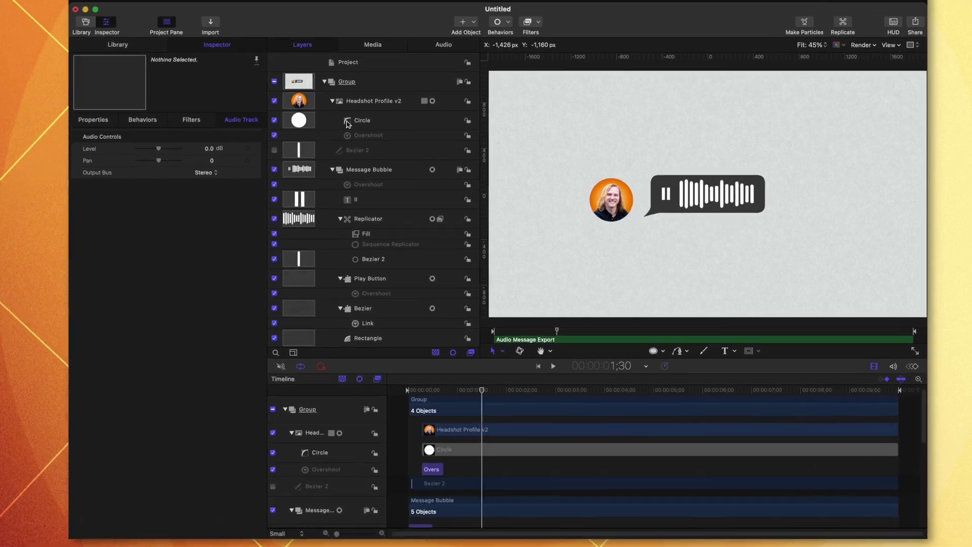
# Add an Audio parameter behavior to the headshot's Scale and play the animation to check it
pyautogui.click(366, 132)
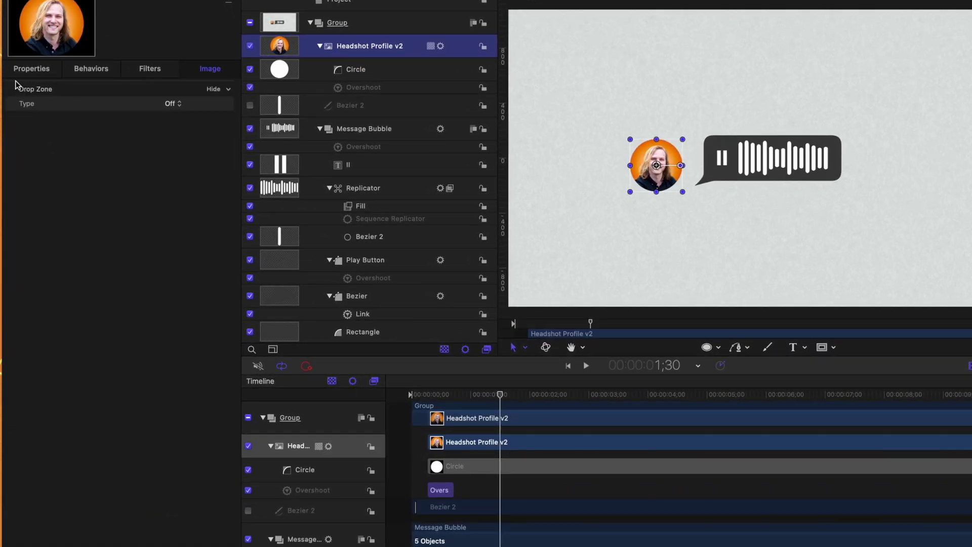
pyautogui.click(15, 74)
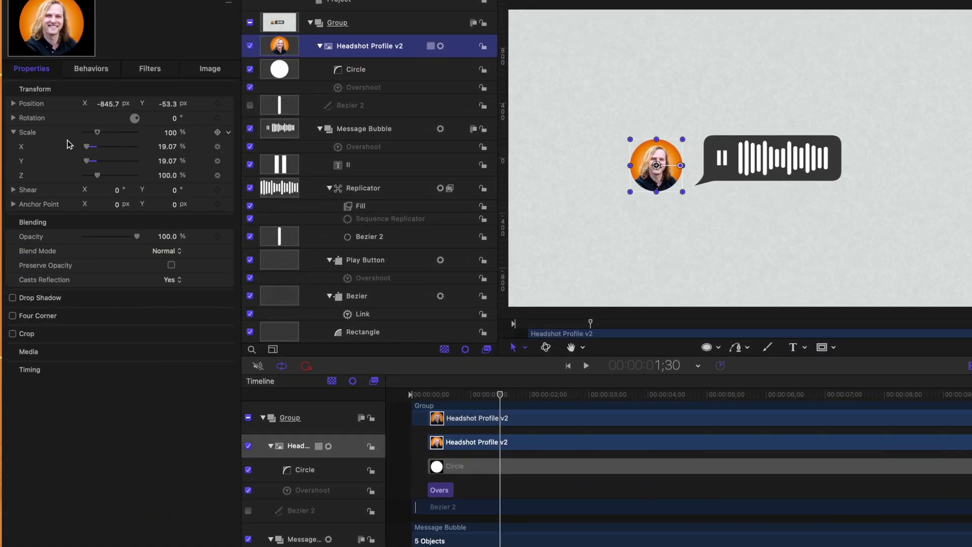
pyautogui.click(229, 133)
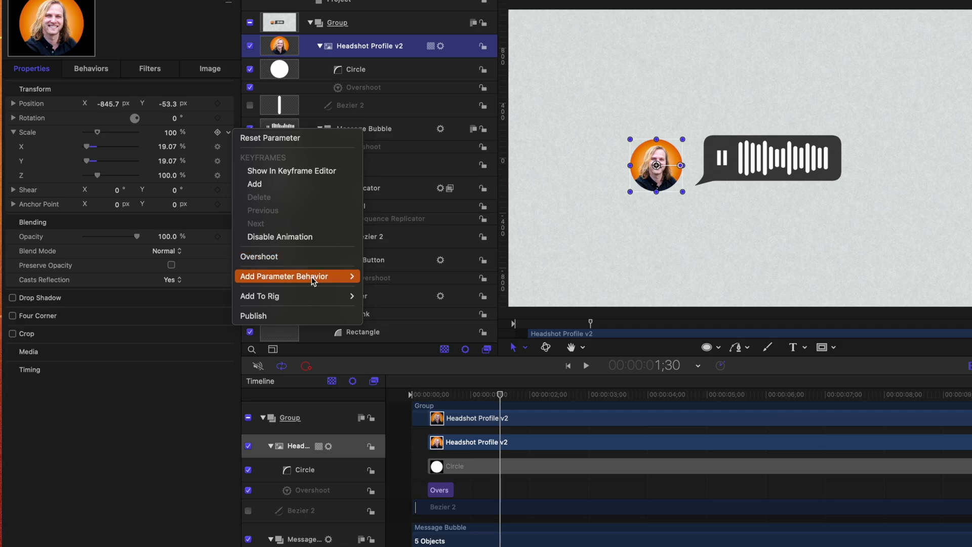
pyautogui.moveTo(311, 277)
pyautogui.click(367, 277)
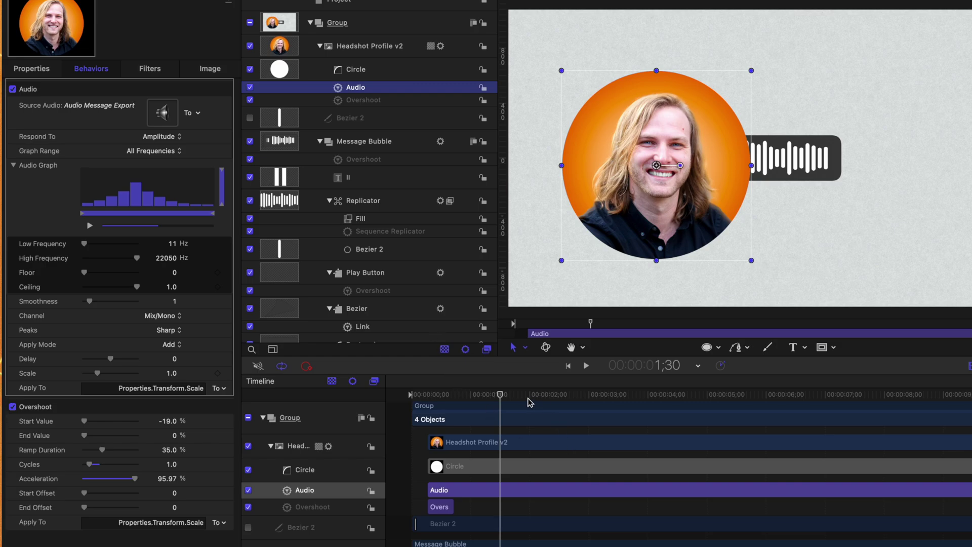
pyautogui.click(458, 392)
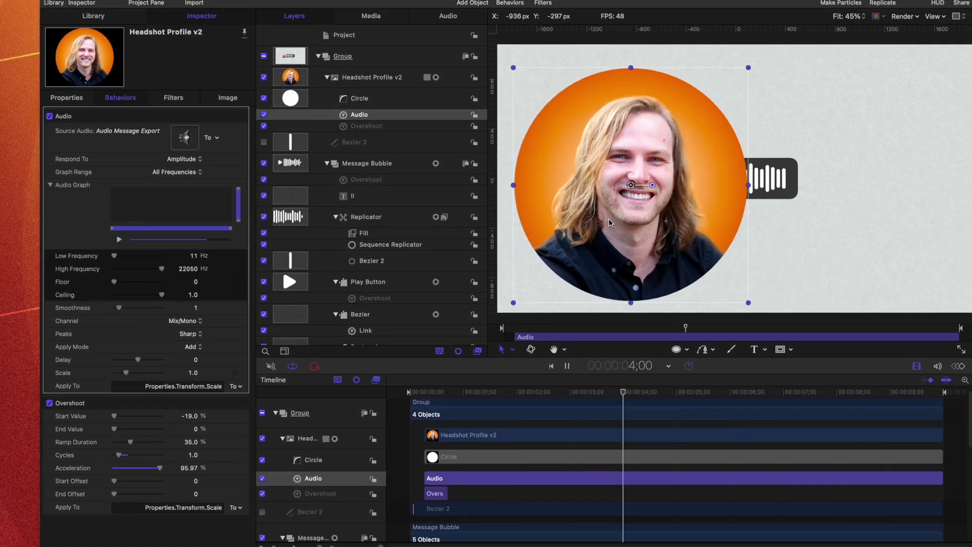
pyautogui.press('space')
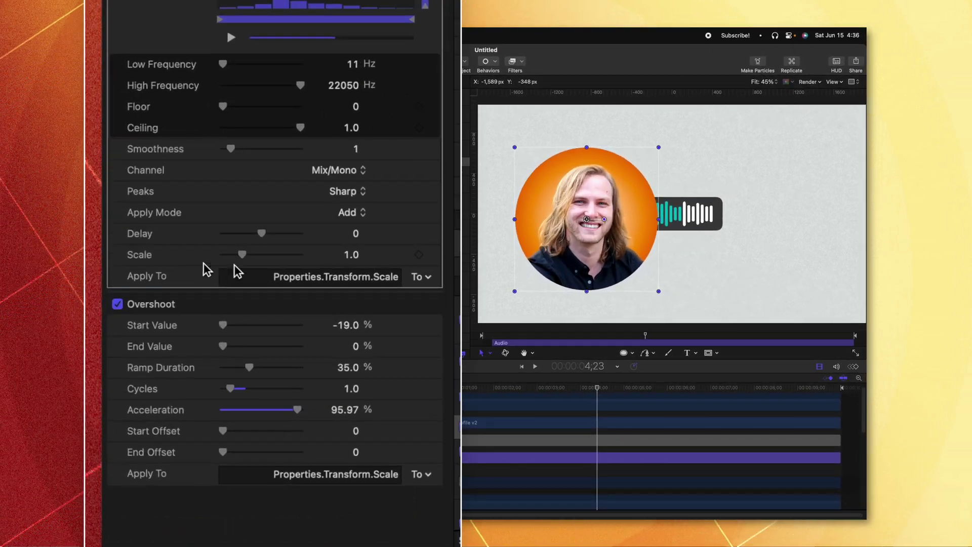
# Set the Audio behavior's Scale to 0.1 and play the animation
pyautogui.click(351, 258)
pyautogui.write('0.1')
pyautogui.press('Return')
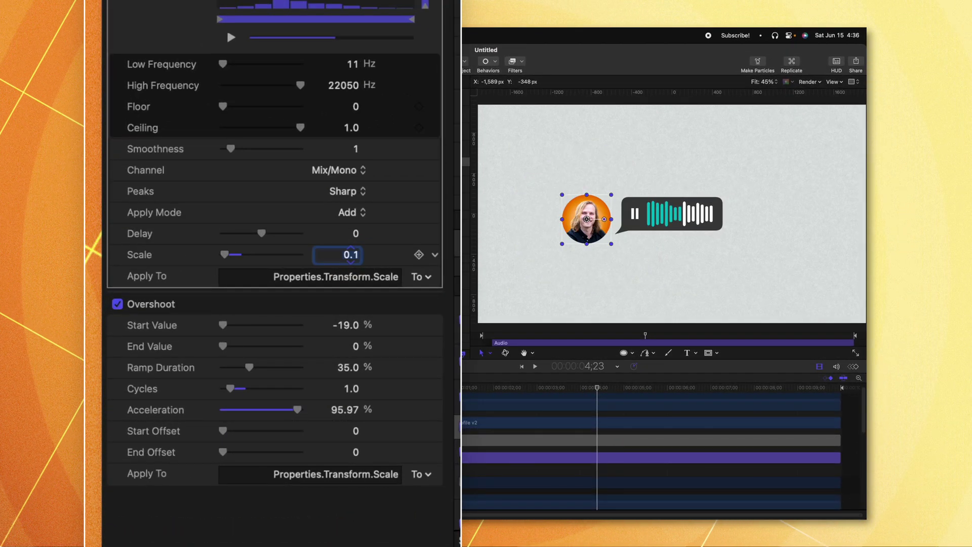
pyautogui.press('space')
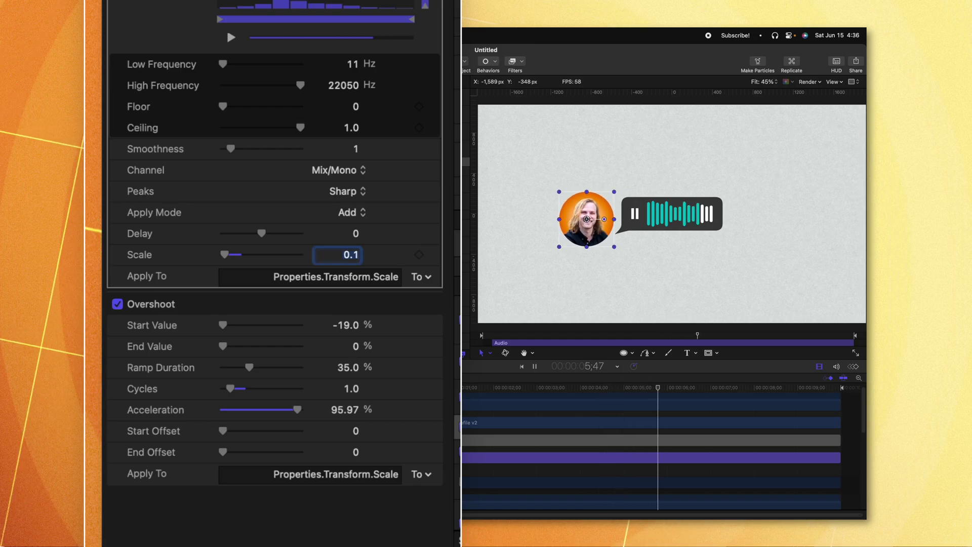
pyautogui.press('space')
# Set the Audio behavior's Scale to 0.05, deselect the headshot, and play the animation
pyautogui.click(347, 258)
pyautogui.write('0.05')
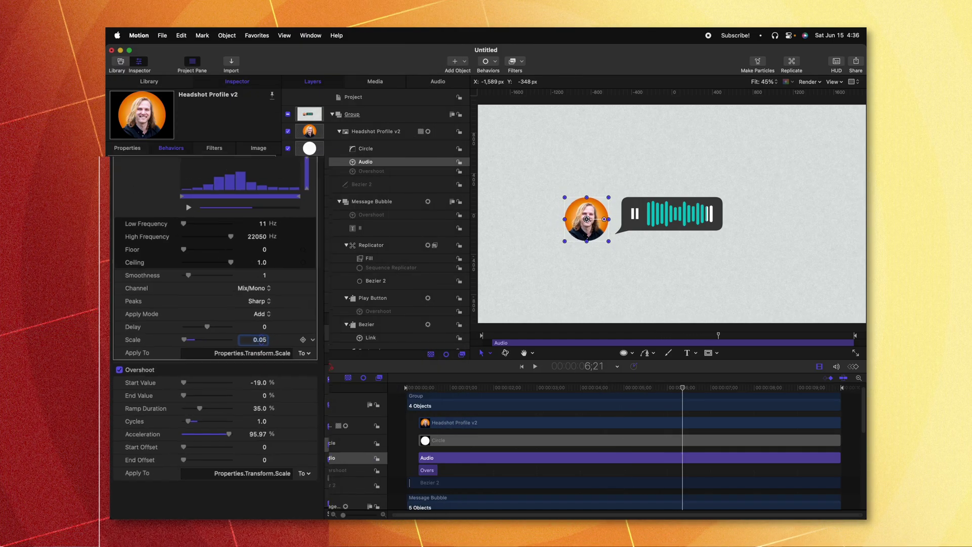
pyautogui.click(597, 287)
pyautogui.press('space')
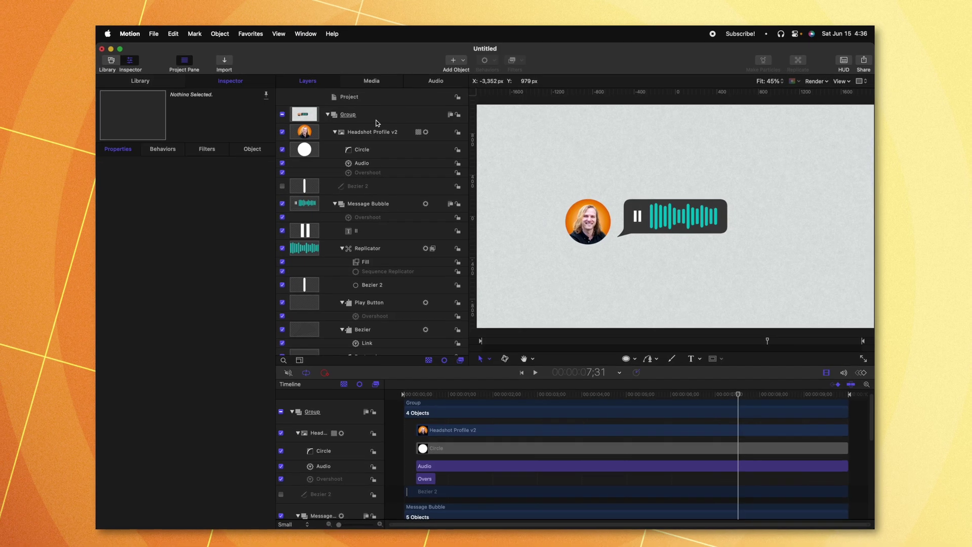
# Collapse the top-level Group and rename it Main Group
pyautogui.click(369, 113)
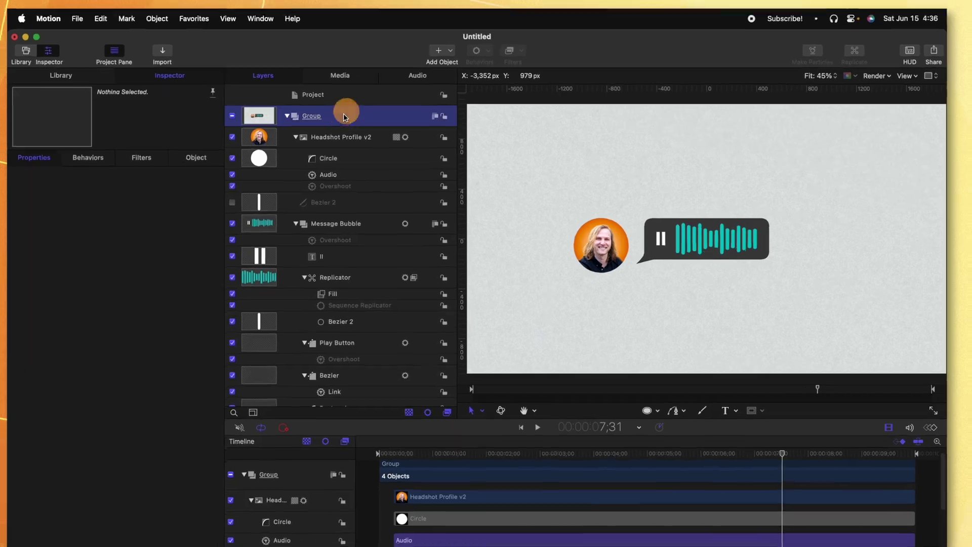
pyautogui.scroll(-2, 313, 260)
pyautogui.scroll(2, 314, 260)
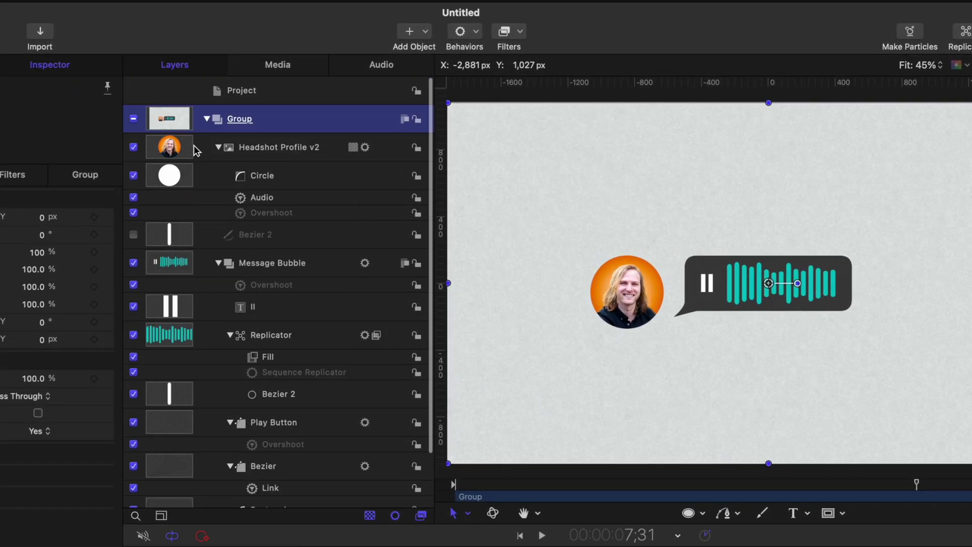
pyautogui.click(205, 120)
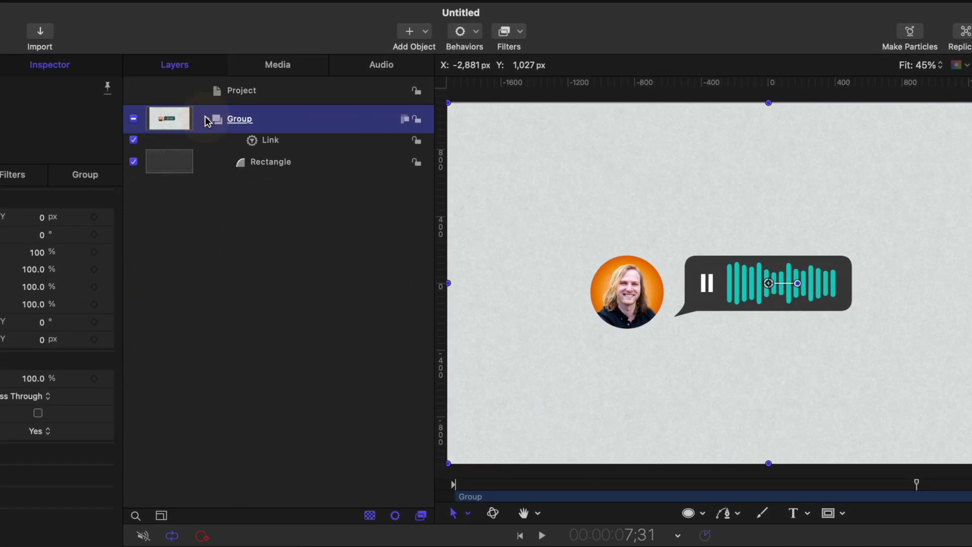
pyautogui.write('Main G')
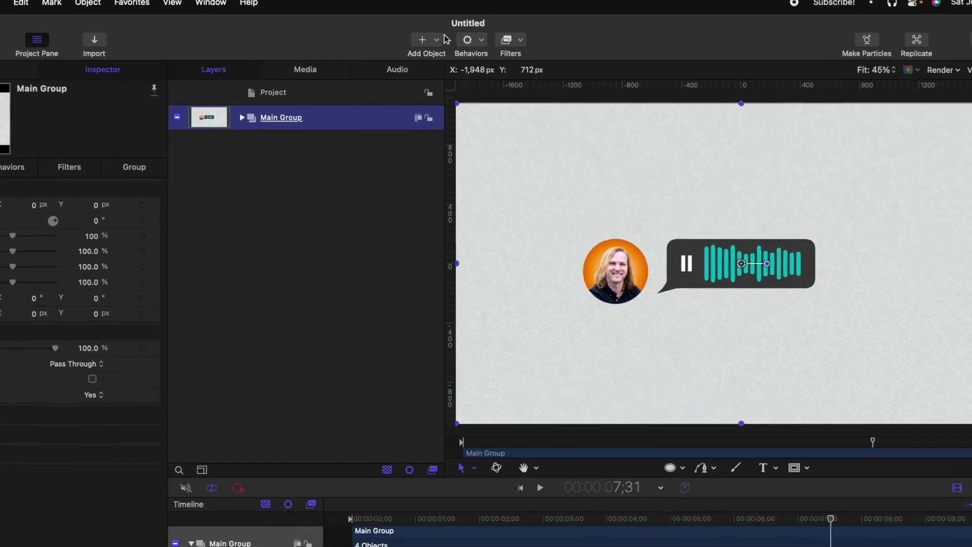
# Add a camera to the project and switch the existing 2D groups to 3D
pyautogui.click(427, 33)
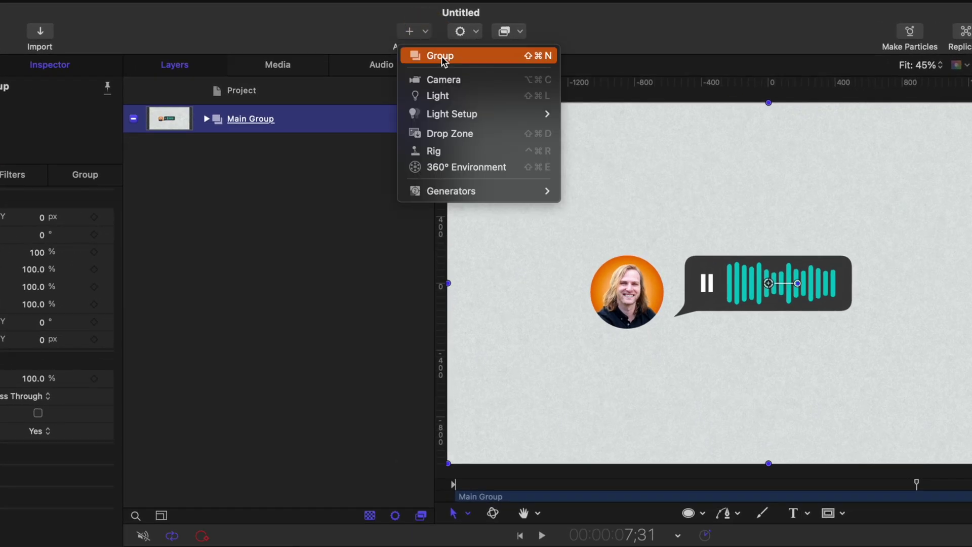
pyautogui.click(455, 79)
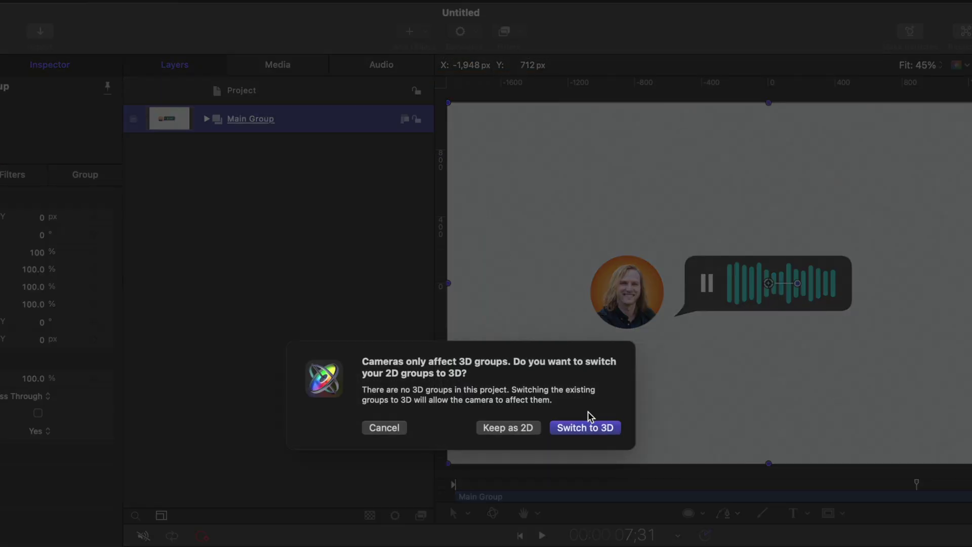
pyautogui.click(586, 428)
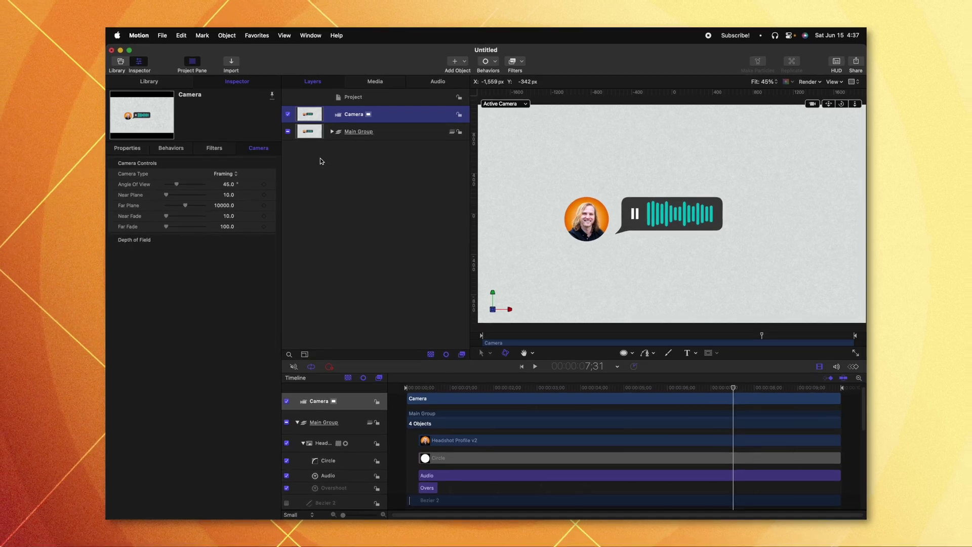
# Record a starting Position keyframe for the camera at 8;00 and go to 9;00
pyautogui.click(127, 148)
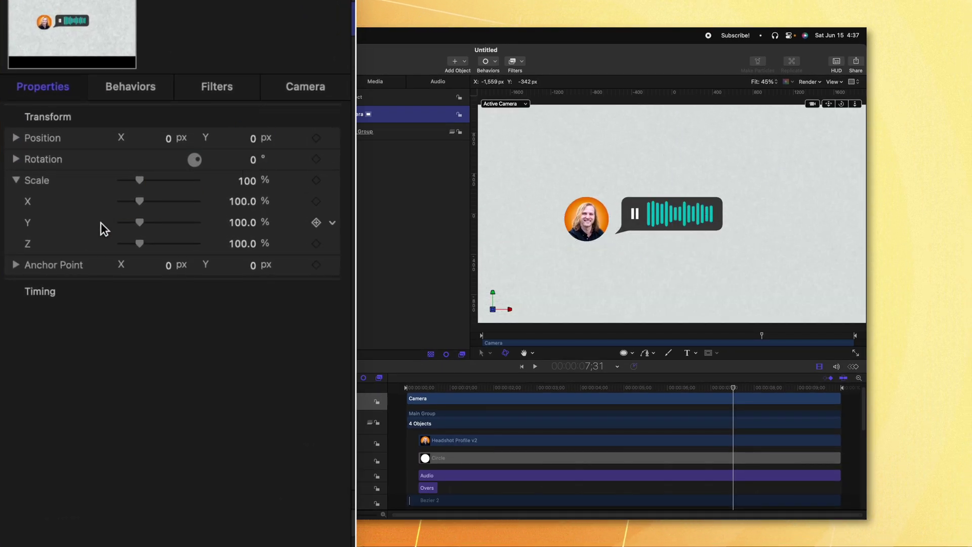
pyautogui.click(16, 138)
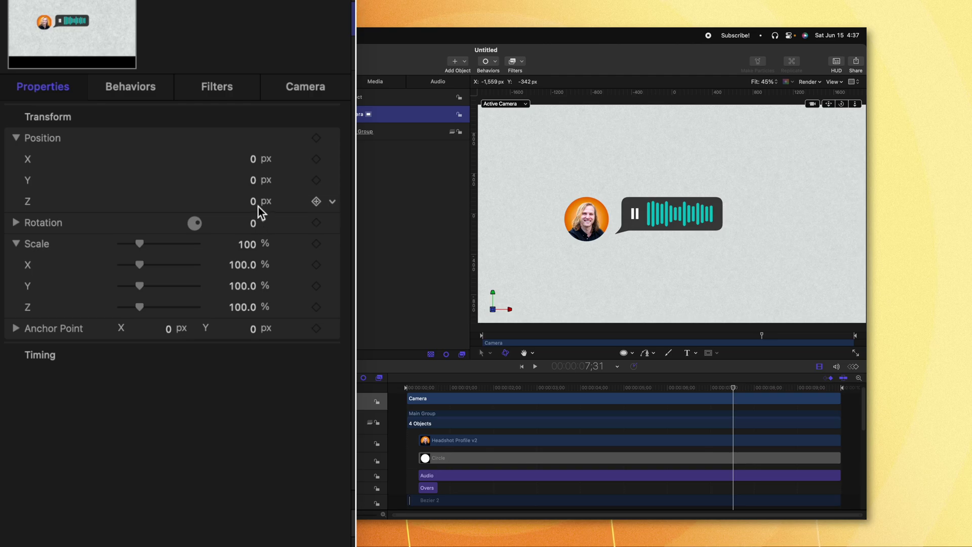
pyautogui.moveTo(252, 201); pyautogui.dragTo(252, 201)
pyautogui.press('super+z')
pyautogui.click(695, 390)
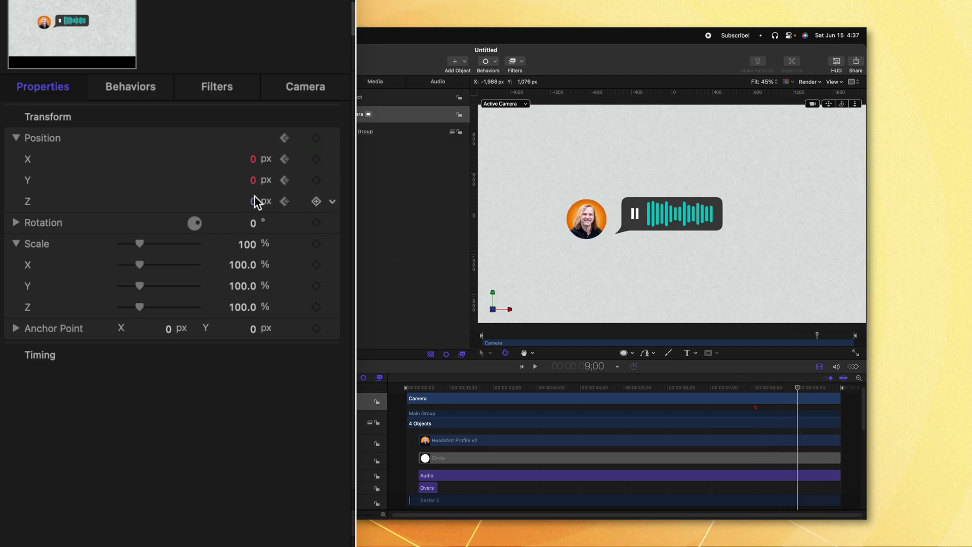
# Keyframe the camera's Position at 9;00 with Z about -4614 px and X -9 px, and play back the push-in
pyautogui.moveTo(254, 201); pyautogui.dragTo(233, 210)
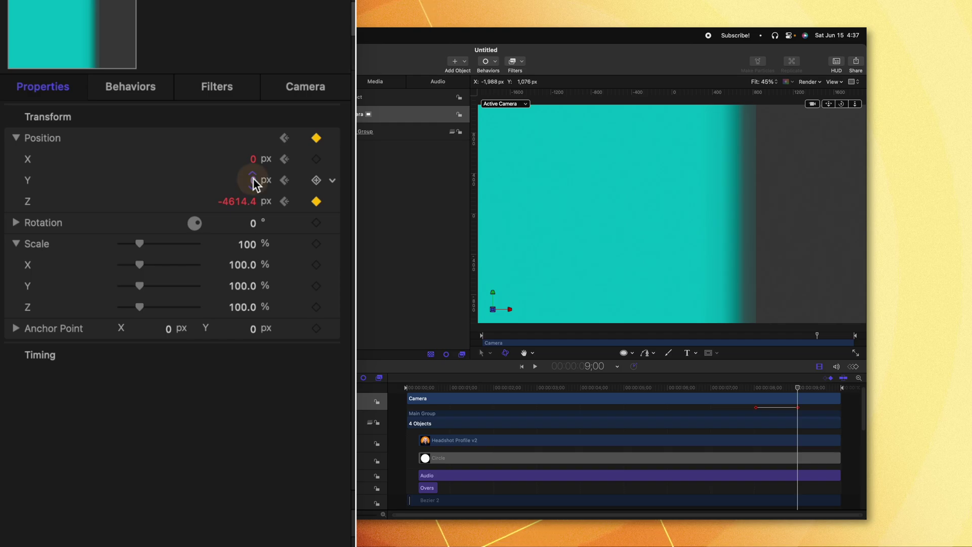
pyautogui.moveTo(252, 159); pyautogui.dragTo(248, 158)
pyautogui.click(748, 386)
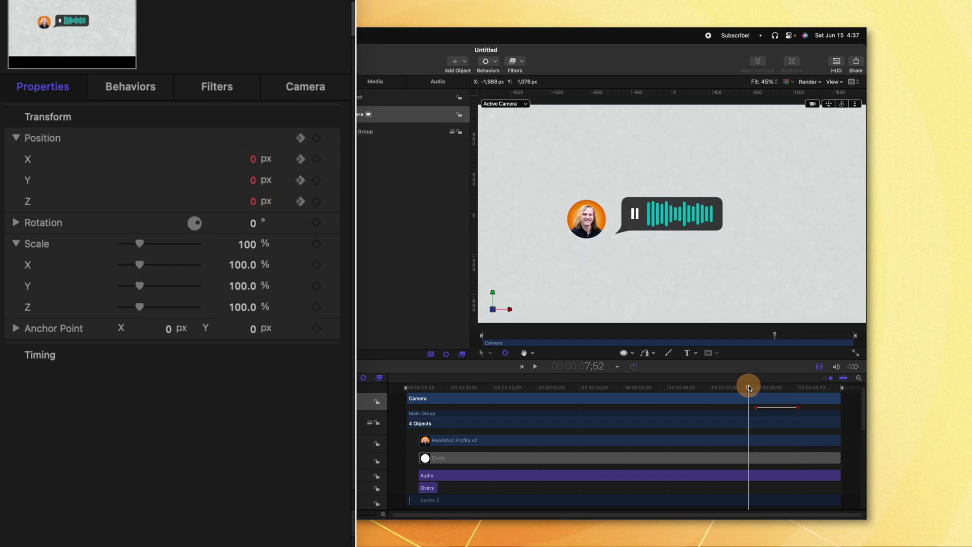
pyautogui.press('space')
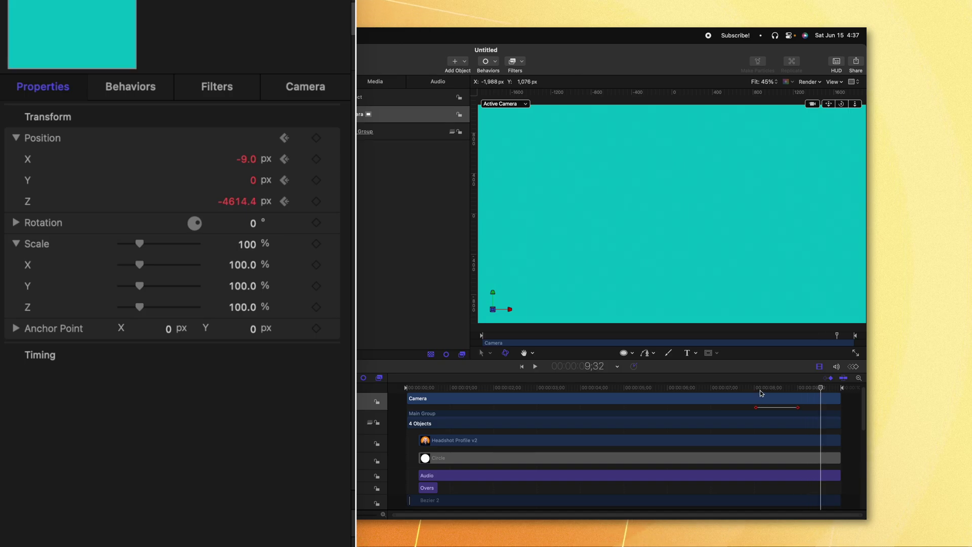
pyautogui.click(759, 388)
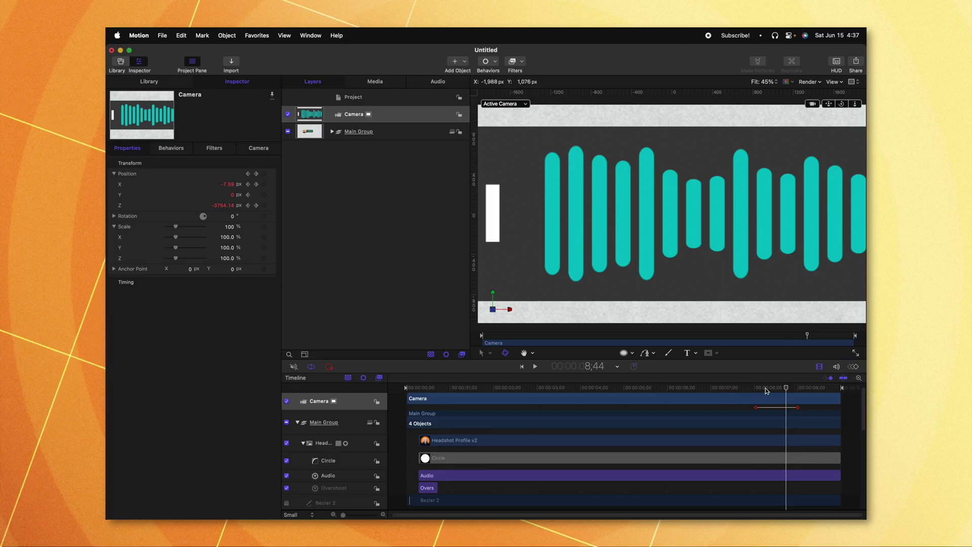
pyautogui.click(766, 390)
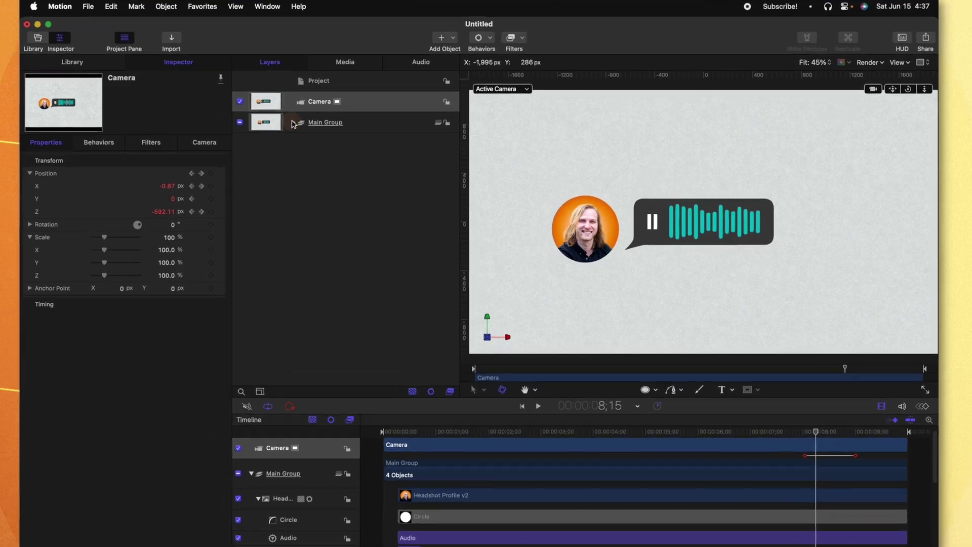
# Put the Message Bubble's Replicator in its own group and make a clone layer of that group
pyautogui.click(331, 131)
pyautogui.click(210, 188)
pyautogui.click(201, 269)
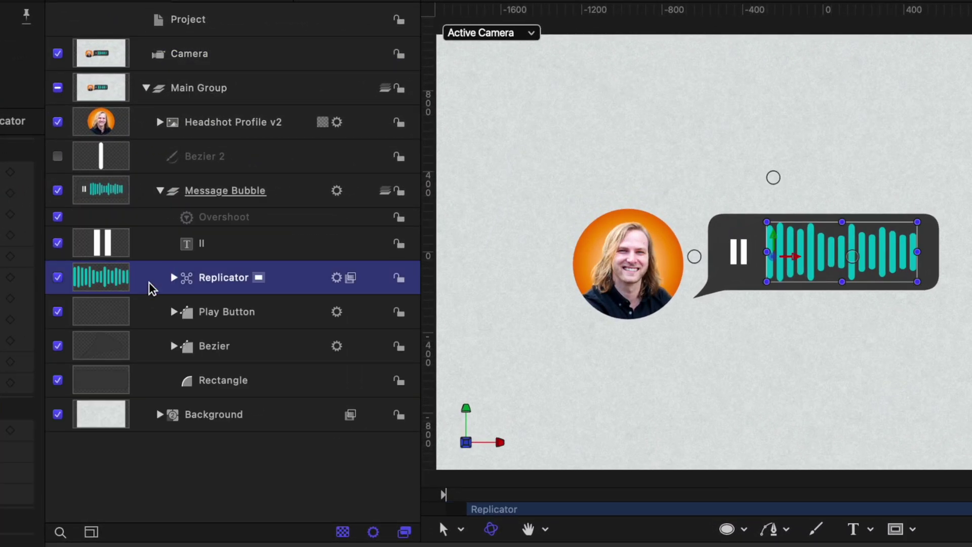
pyautogui.rightClick(201, 285)
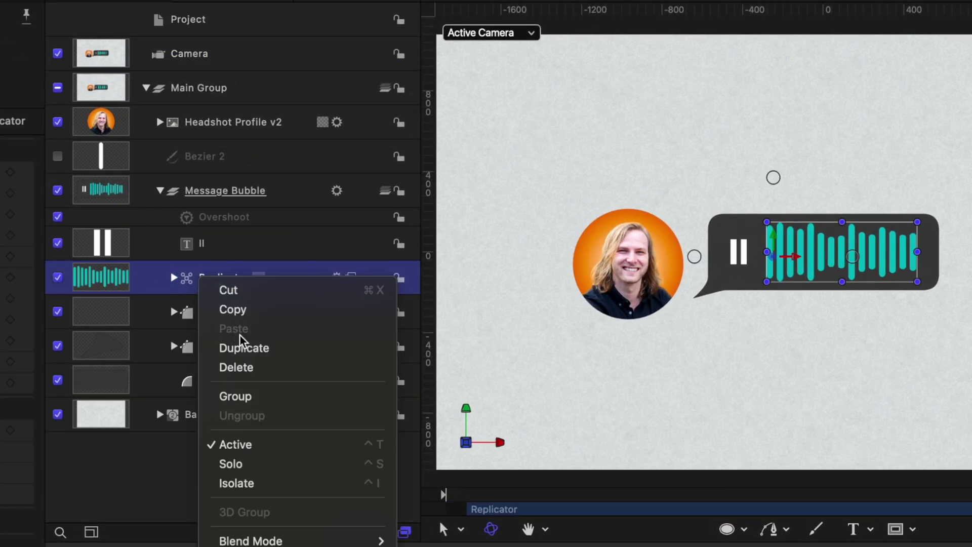
pyautogui.click(250, 398)
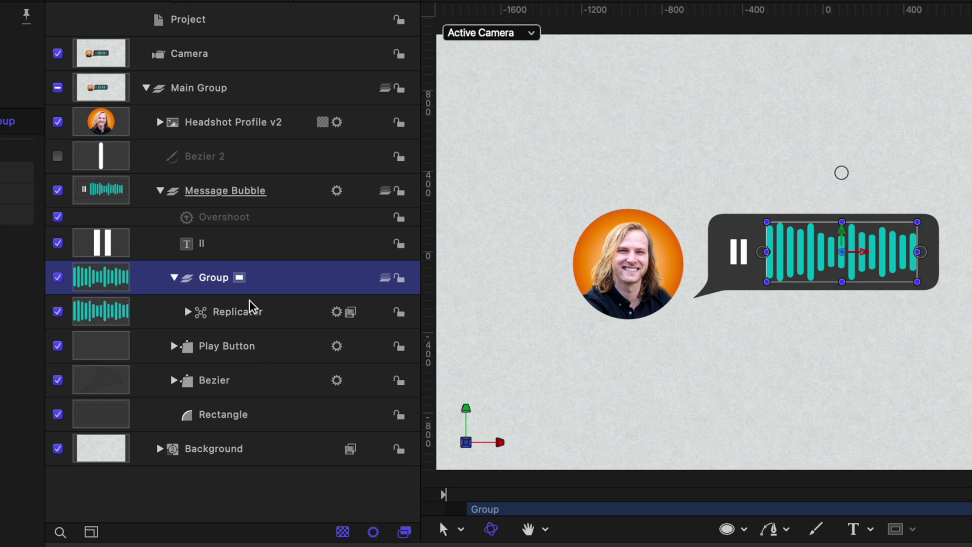
pyautogui.press('k')
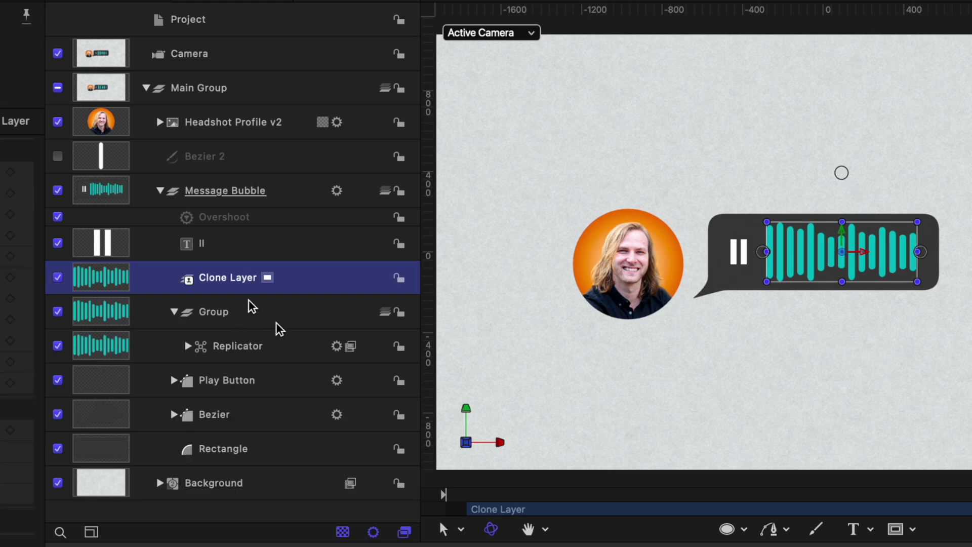
# Try making a clone layer directly from the Replicator, and delete that clone
pyautogui.click(260, 350)
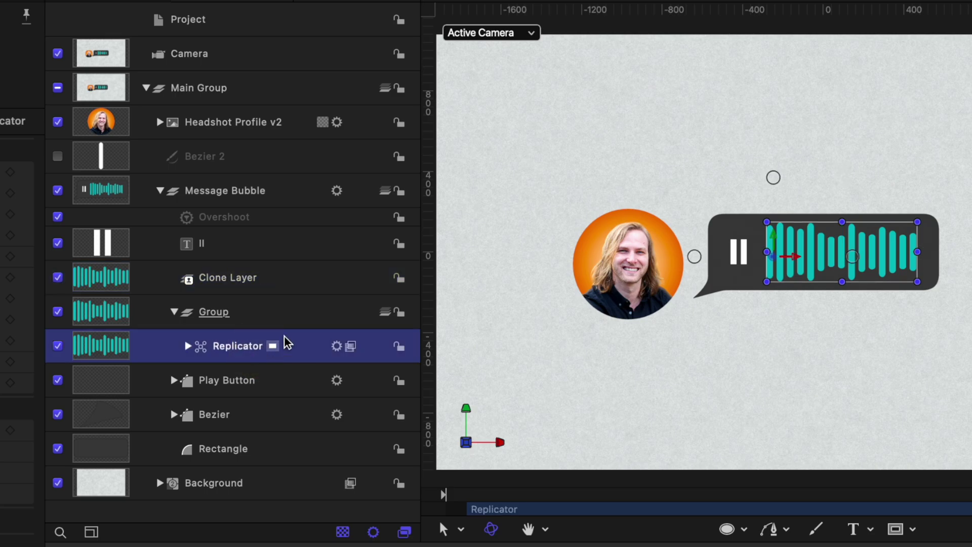
pyautogui.press('k')
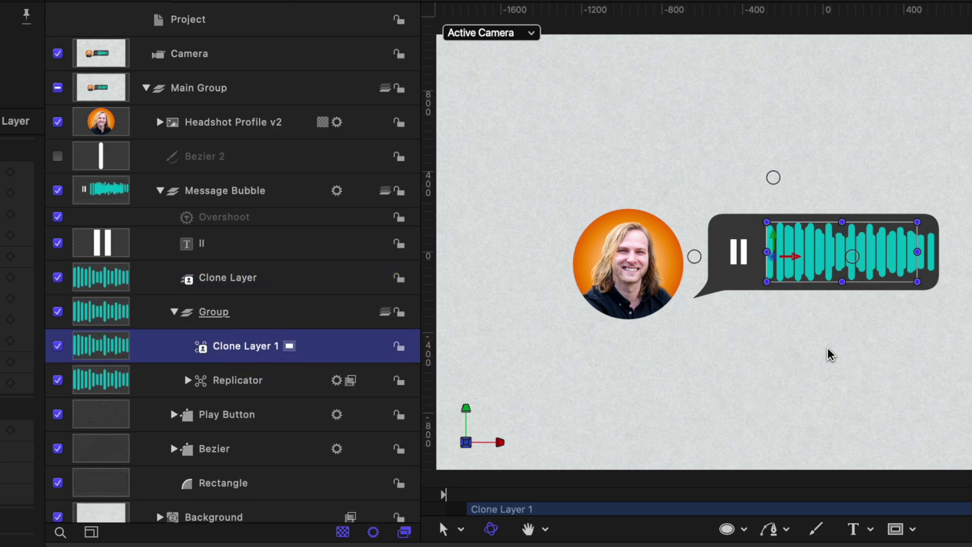
pyautogui.click(894, 251)
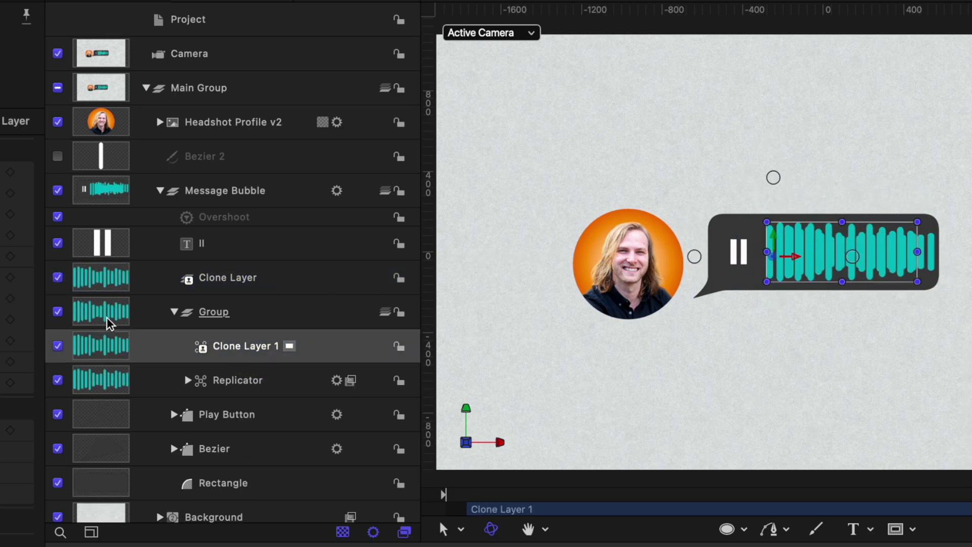
pyautogui.press('Delete')
# Rename the clone layer of the waveform group as Alpha Masker
pyautogui.click(238, 320)
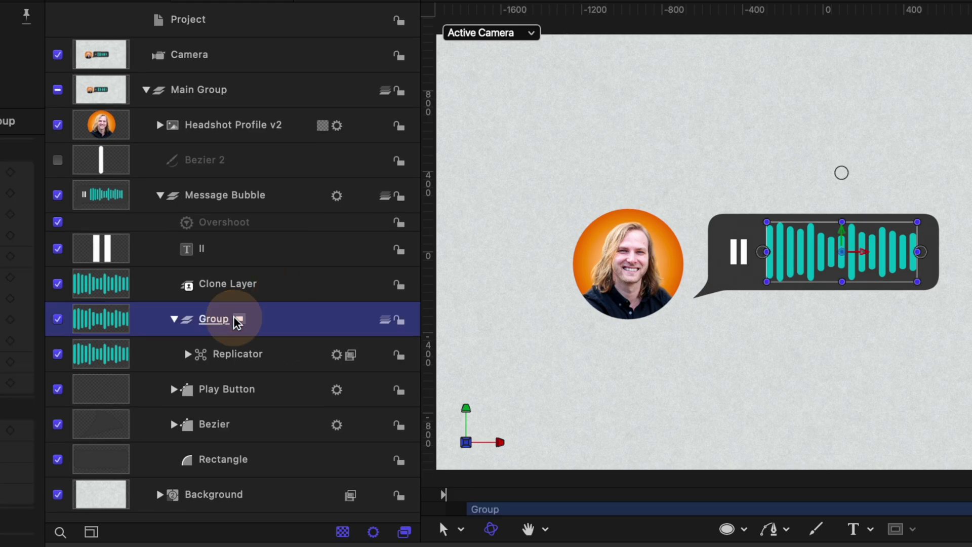
pyautogui.click(255, 297)
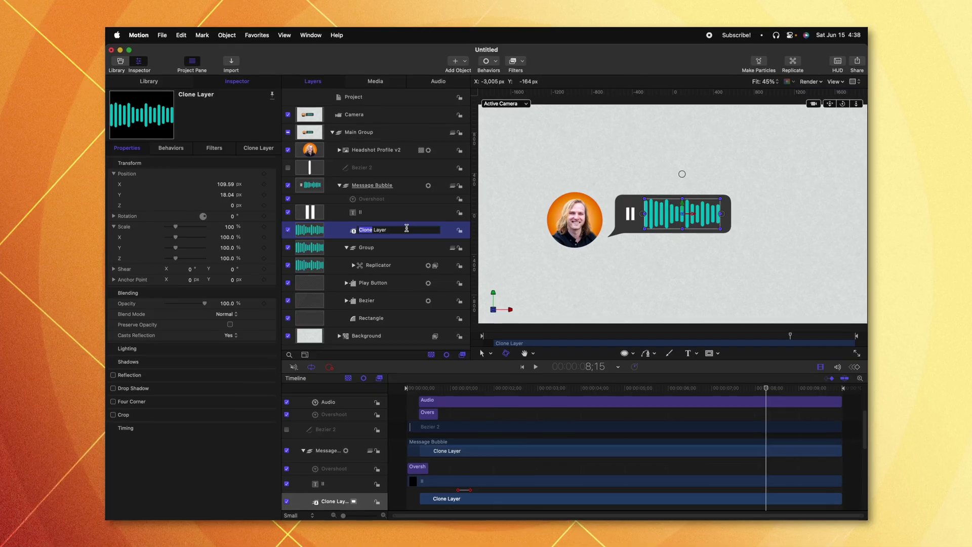
pyautogui.doubleClick(430, 239)
pyautogui.write('A')
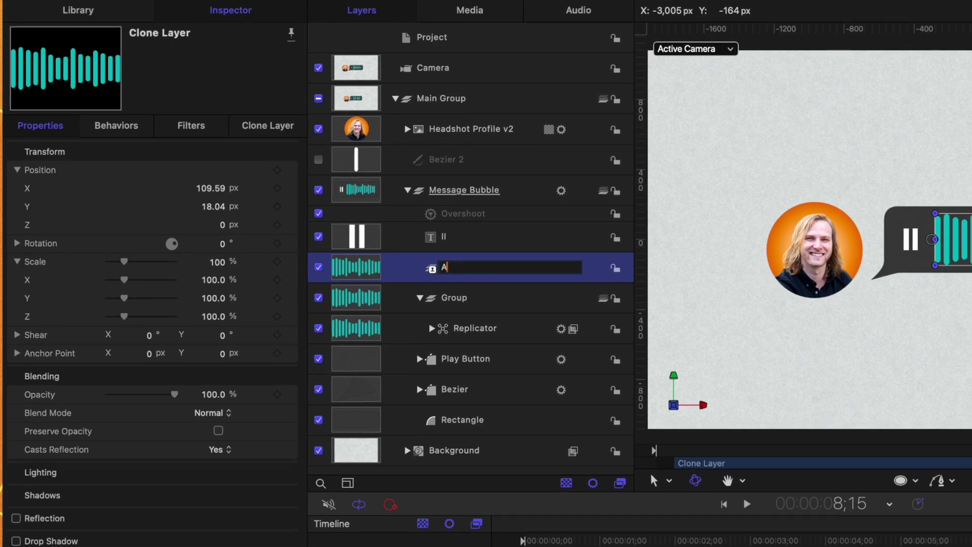
pyautogui.write('lpha Masker')
pyautogui.press('Return')
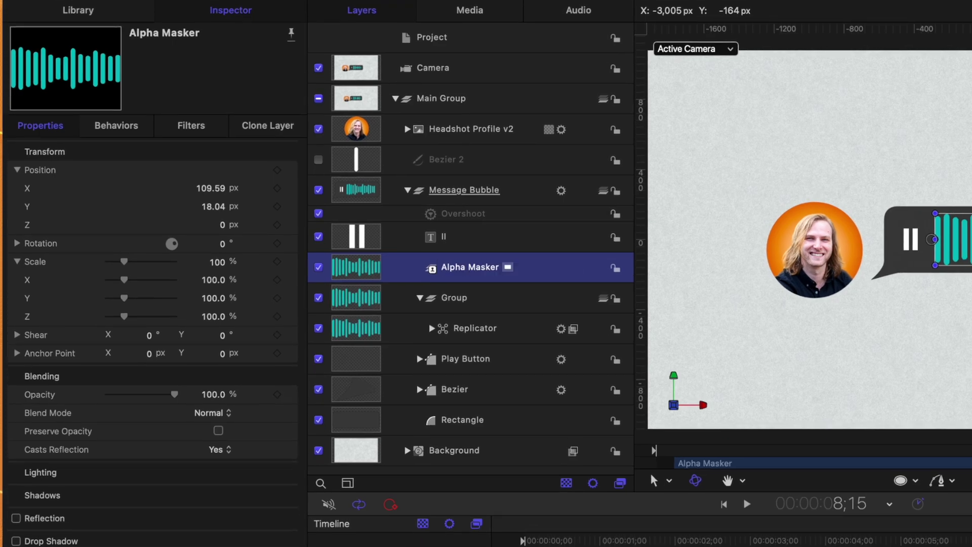
# Add an image mask to Main Group using Alpha Masker as its source and Subtract as the Mask Blend Mode
pyautogui.click(504, 97)
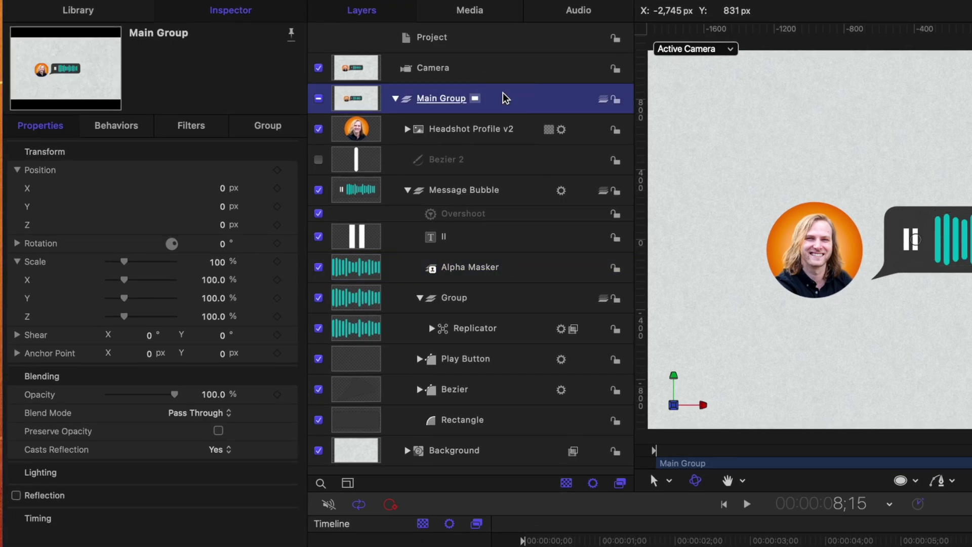
pyautogui.rightClick(504, 98)
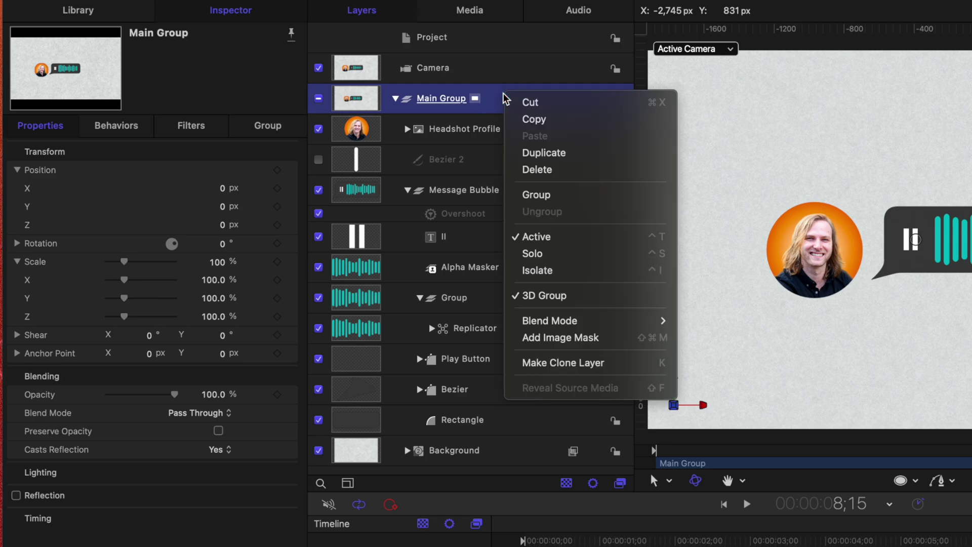
pyautogui.click(565, 338)
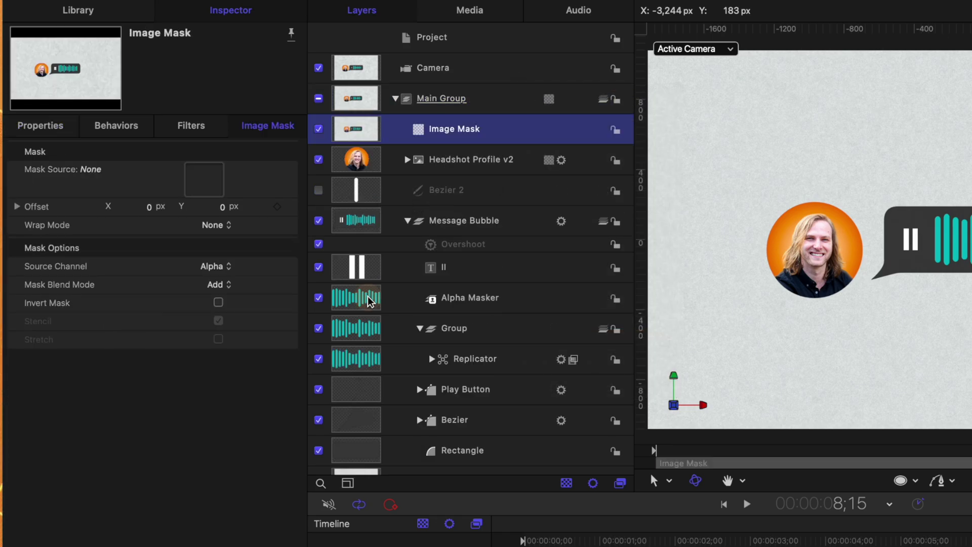
pyautogui.moveTo(219, 195); pyautogui.dragTo(219, 190)
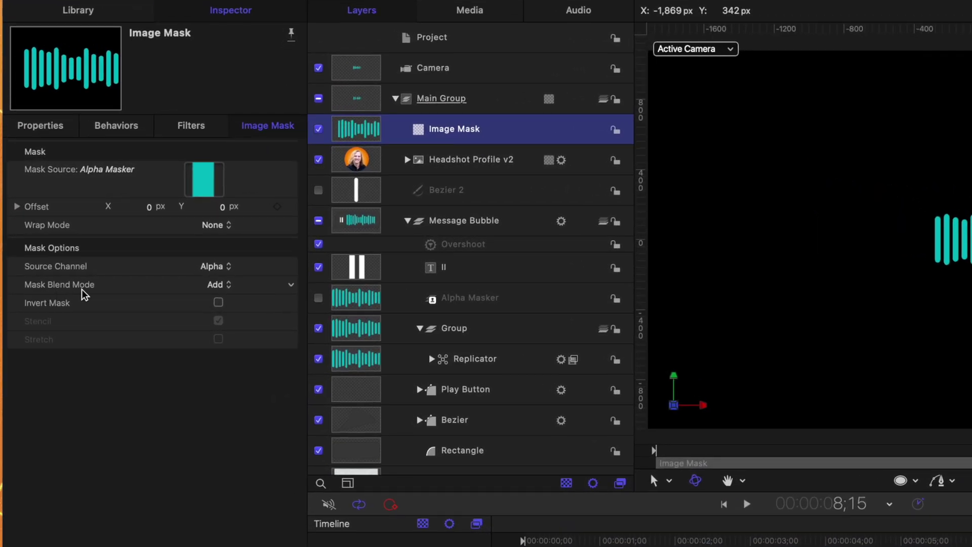
pyautogui.click(215, 285)
pyautogui.click(230, 302)
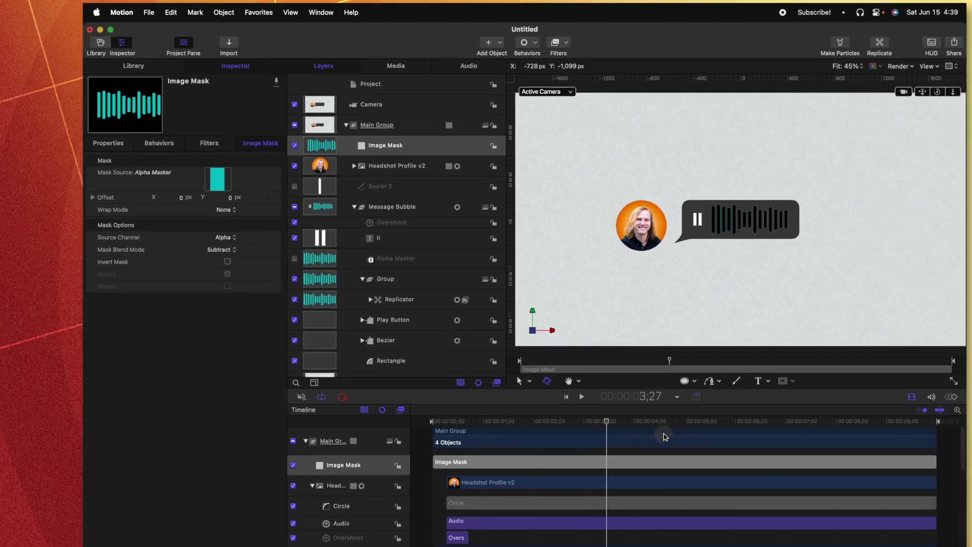
# Keyframe Alpha Masker's Opacity from 0% at 8;09 to 100% at 8;54
pyautogui.click(715, 405)
pyautogui.moveTo(715, 406); pyautogui.dragTo(762, 394)
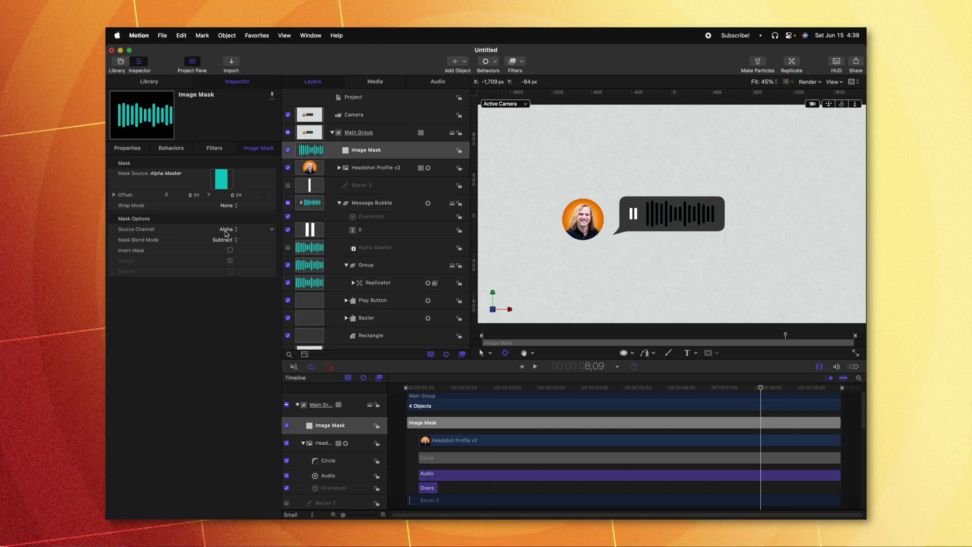
pyautogui.click(303, 249)
pyautogui.click(127, 149)
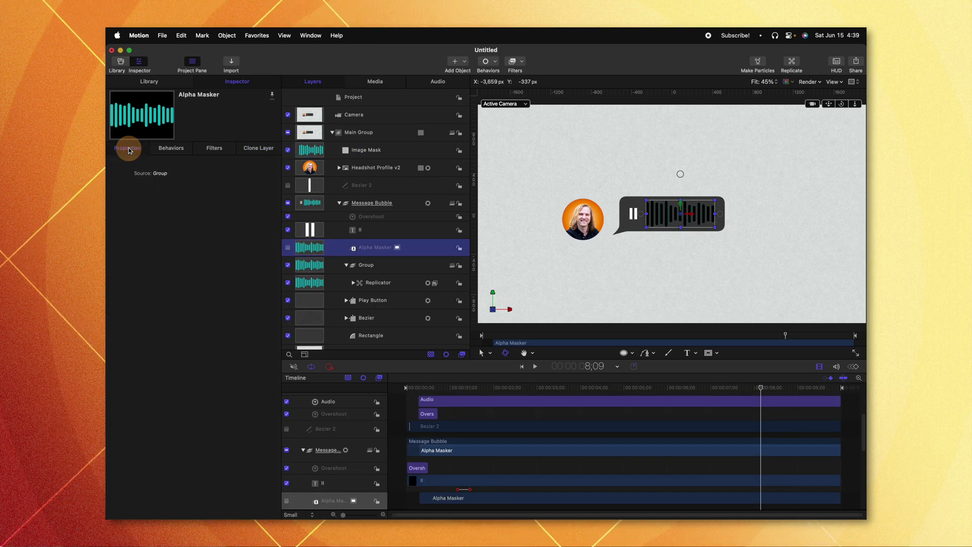
pyautogui.moveTo(187, 304); pyautogui.dragTo(124, 310)
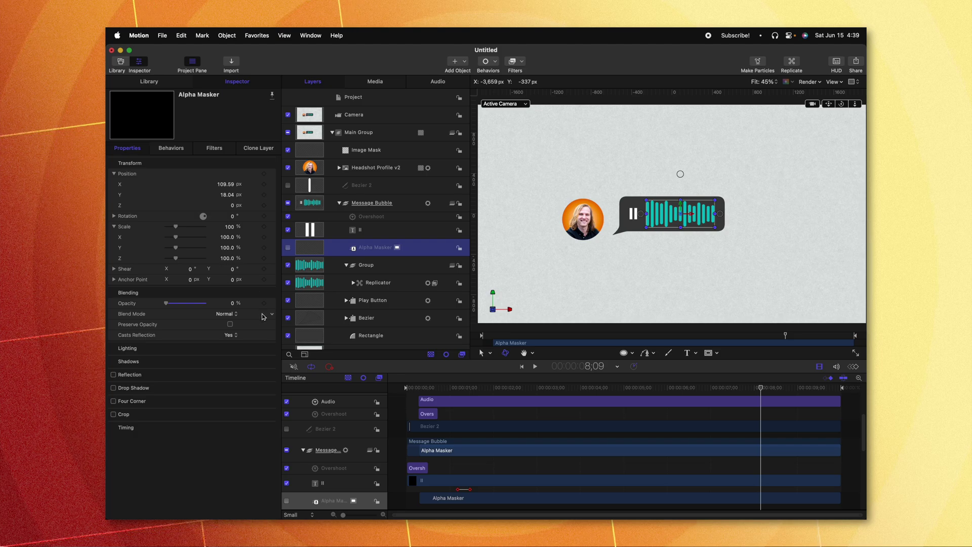
pyautogui.moveTo(765, 394); pyautogui.dragTo(794, 394)
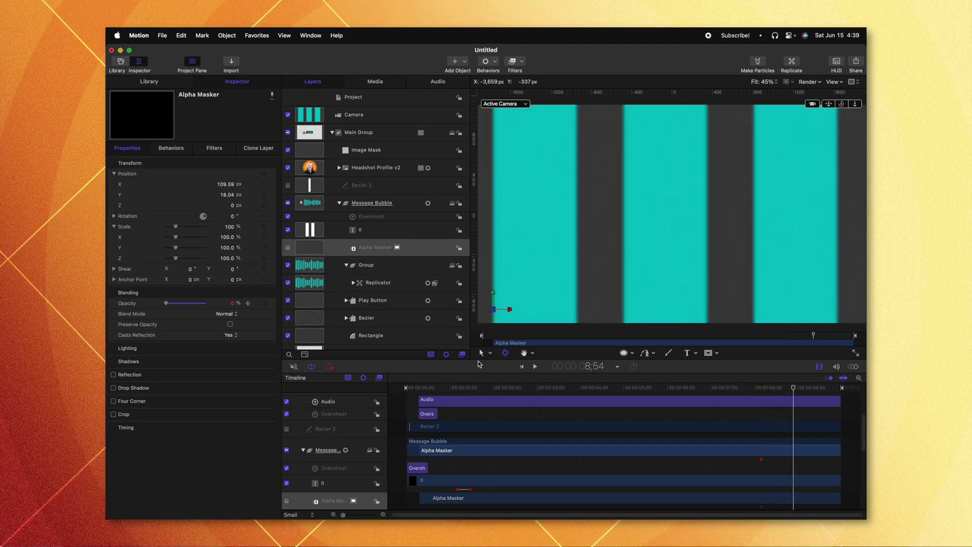
pyautogui.moveTo(201, 307); pyautogui.dragTo(209, 306)
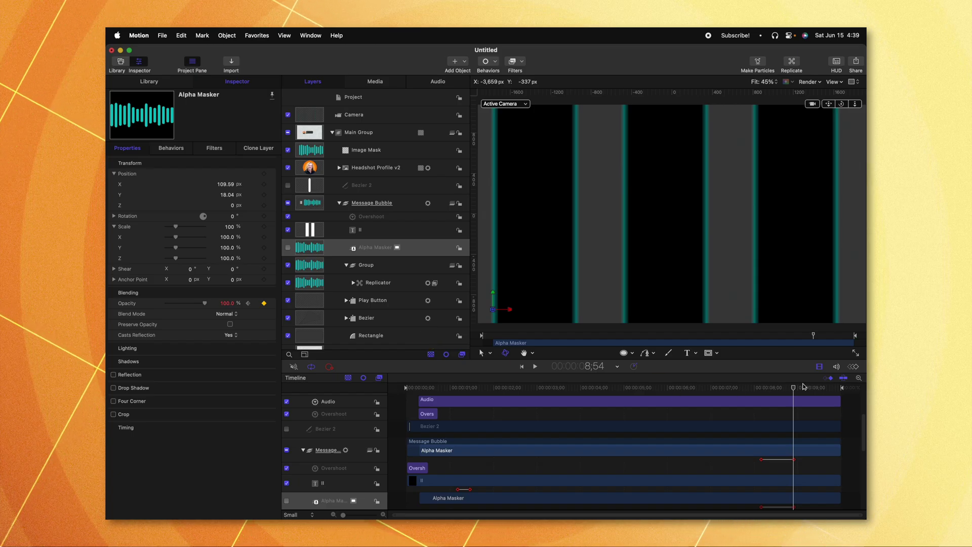
# Play the closing zoom transition to check it, and show the canvas transparency as a checkerboard
pyautogui.moveTo(803, 386); pyautogui.dragTo(638, 381)
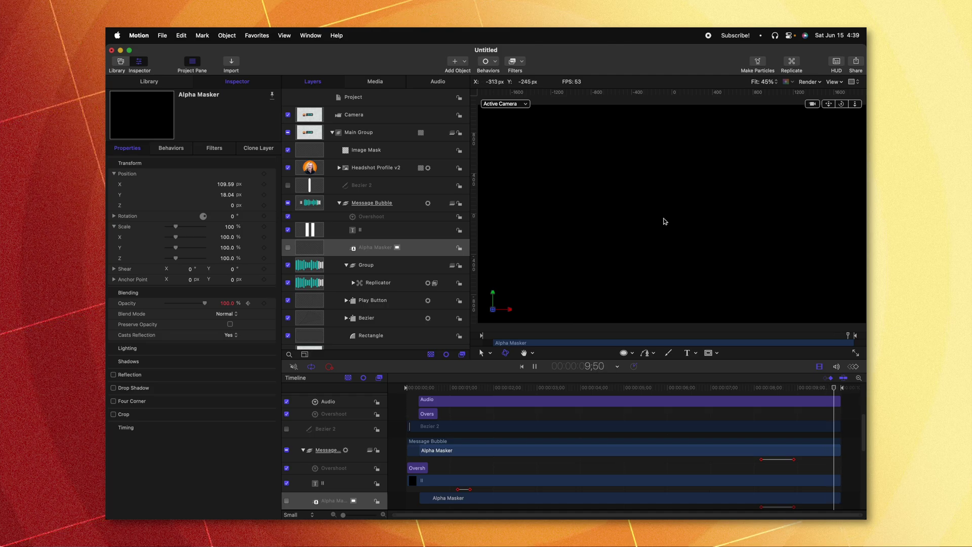
pyautogui.click(768, 385)
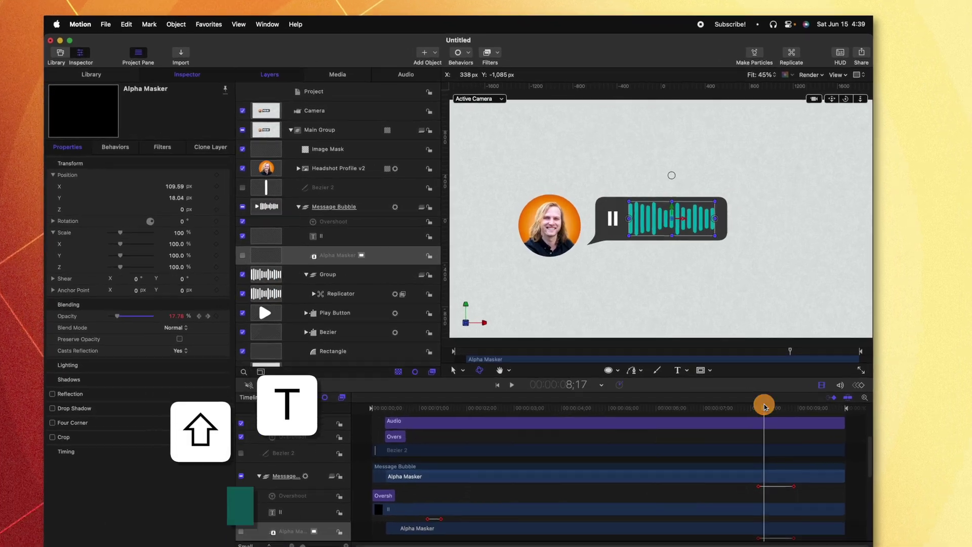
pyautogui.hotkey('shift', 't')
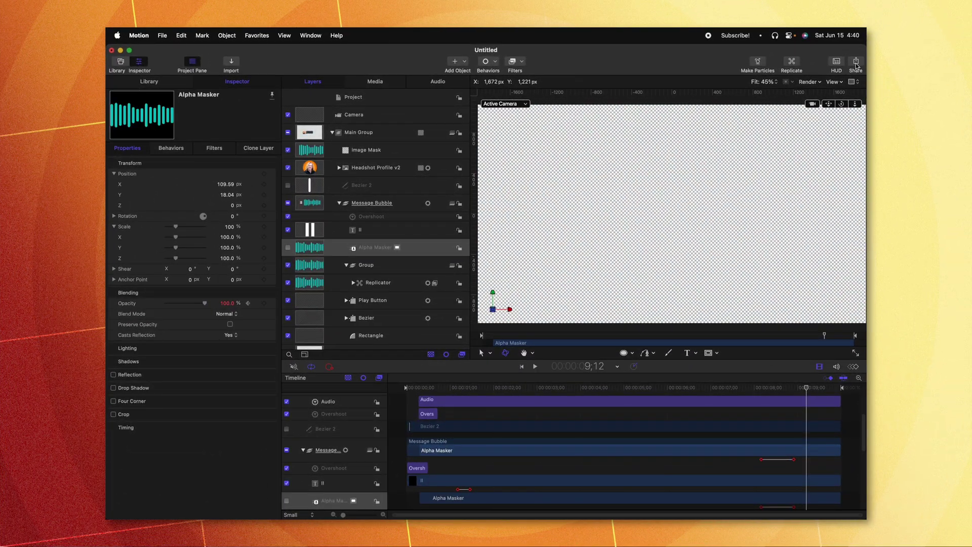
# Start a movie export of the project and set its Color Channels to Color + Alpha
pyautogui.click(855, 62)
pyautogui.click(812, 81)
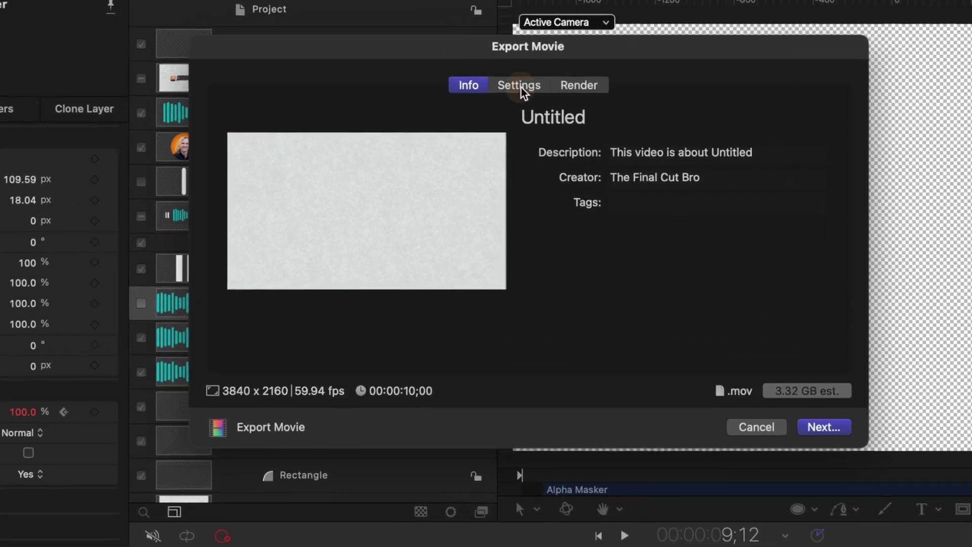
pyautogui.click(480, 136)
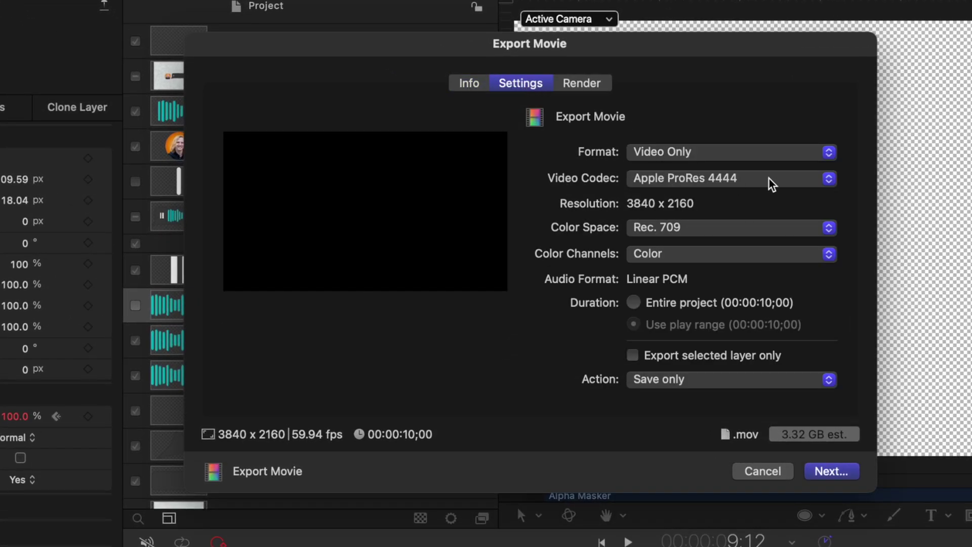
pyautogui.click(693, 253)
pyautogui.click(694, 302)
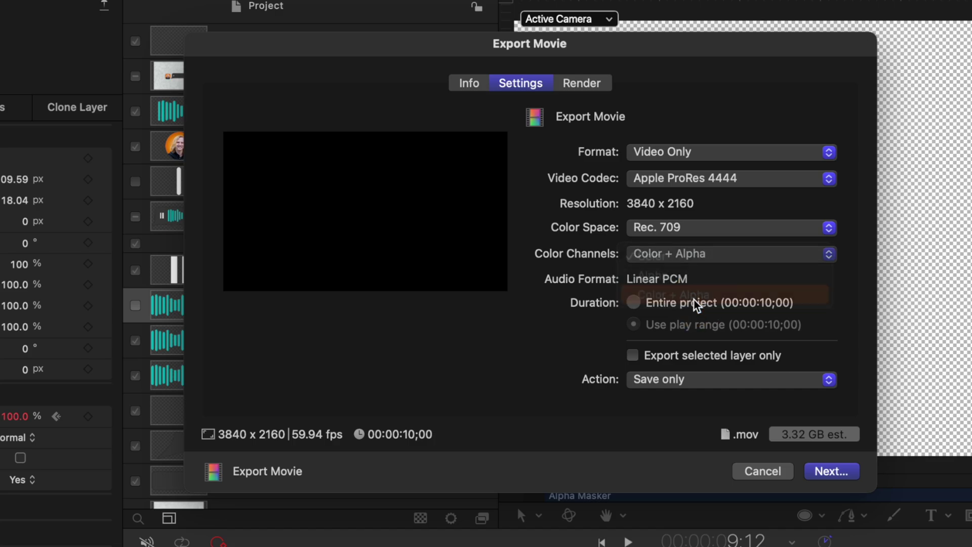